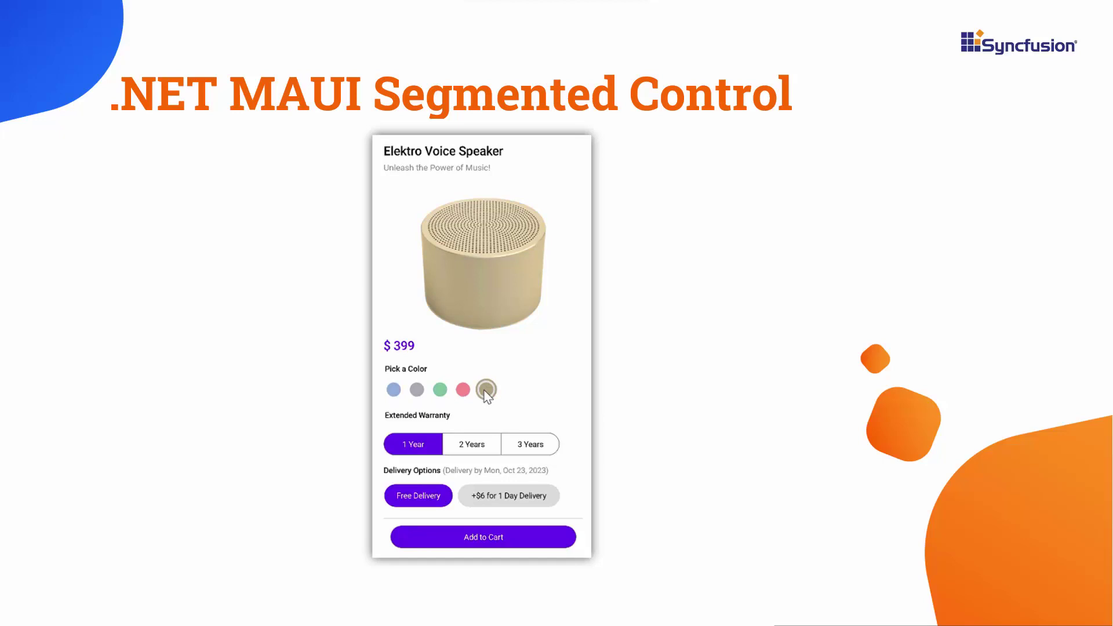
# - Select the 2 Years extended warranty in the intro demo, bringing the price to $459
pyautogui.click(474, 447)
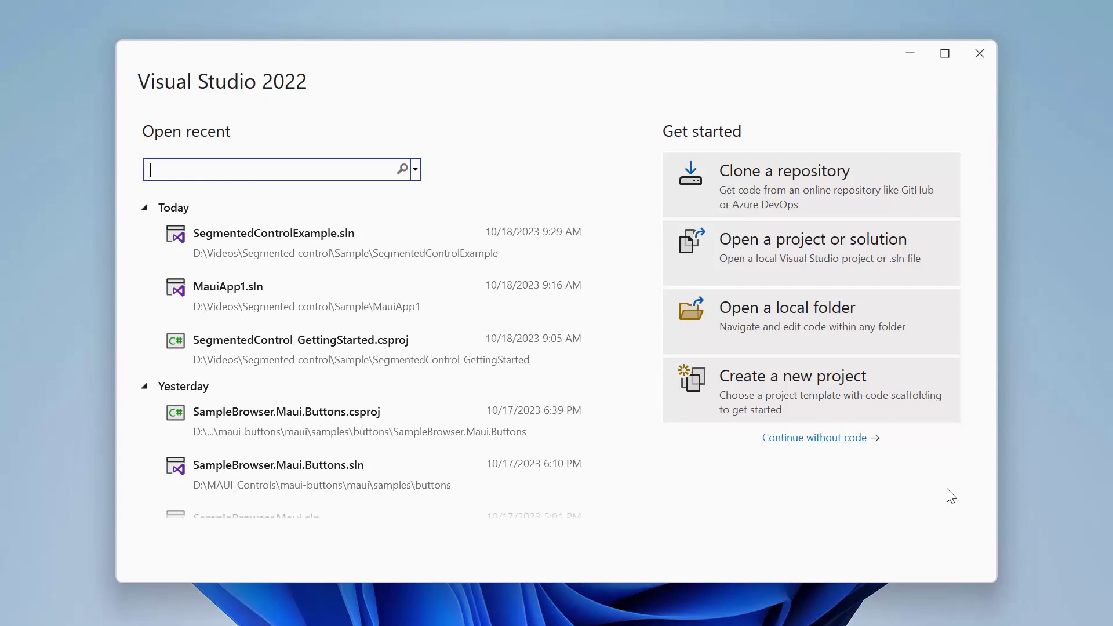
# - Create a .NET MAUI App project named SegmentedControlExample on .NET 7.0
pyautogui.click(883, 400)
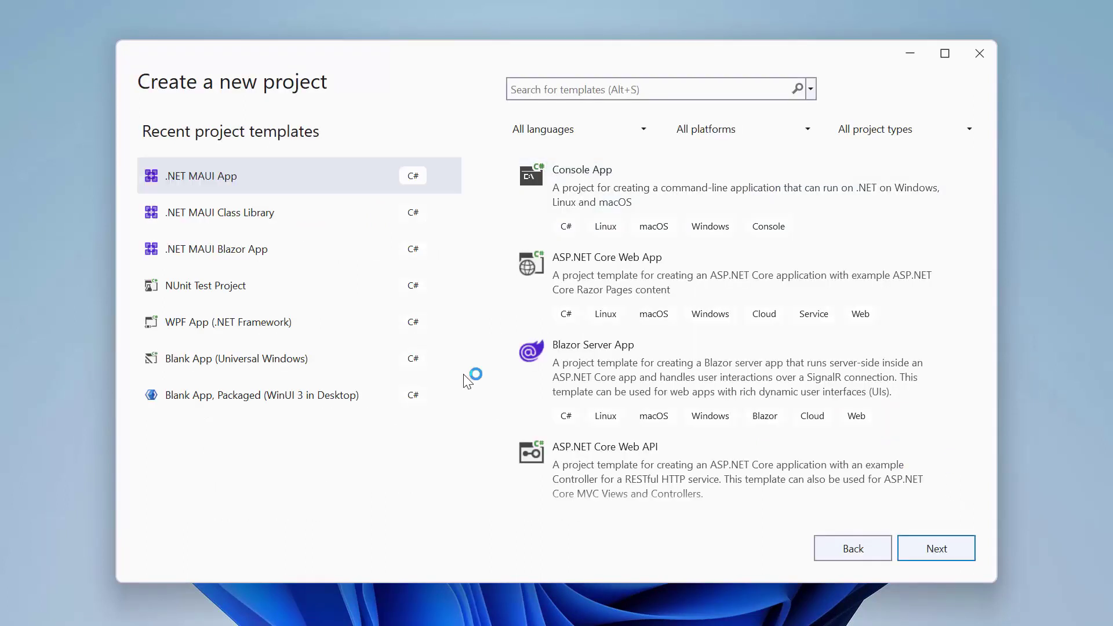
pyautogui.click(353, 172)
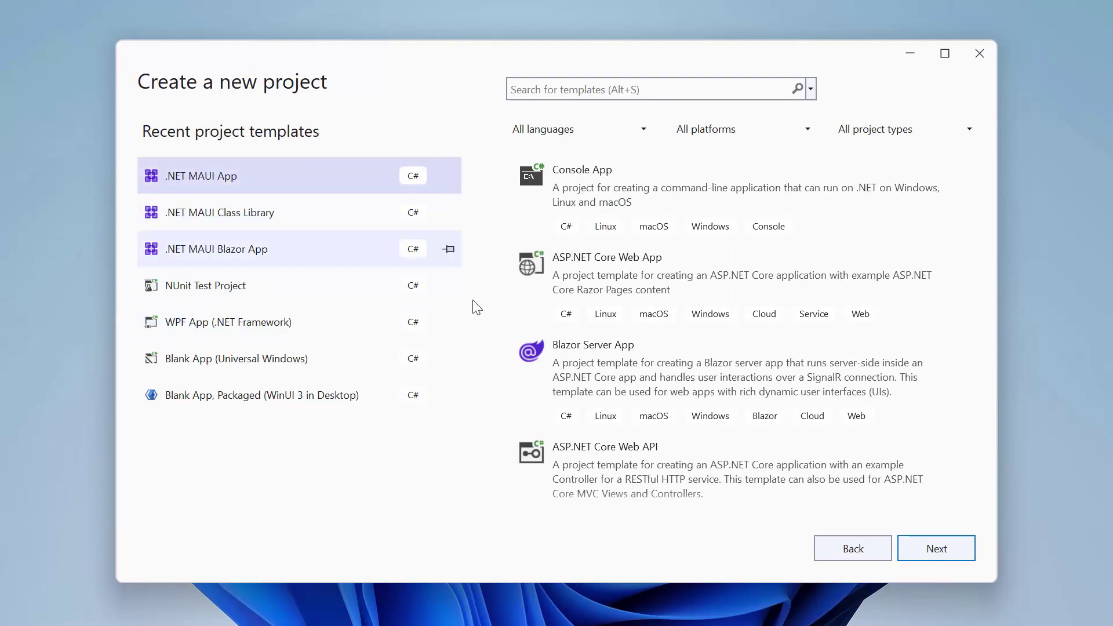
pyautogui.click(917, 544)
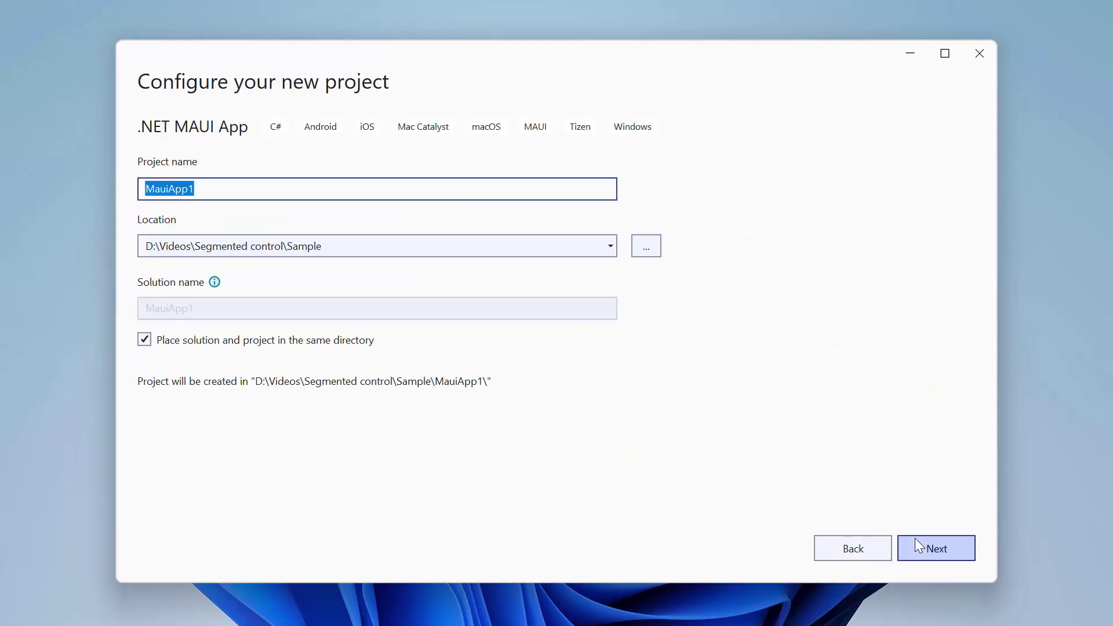
pyautogui.write('Segment')
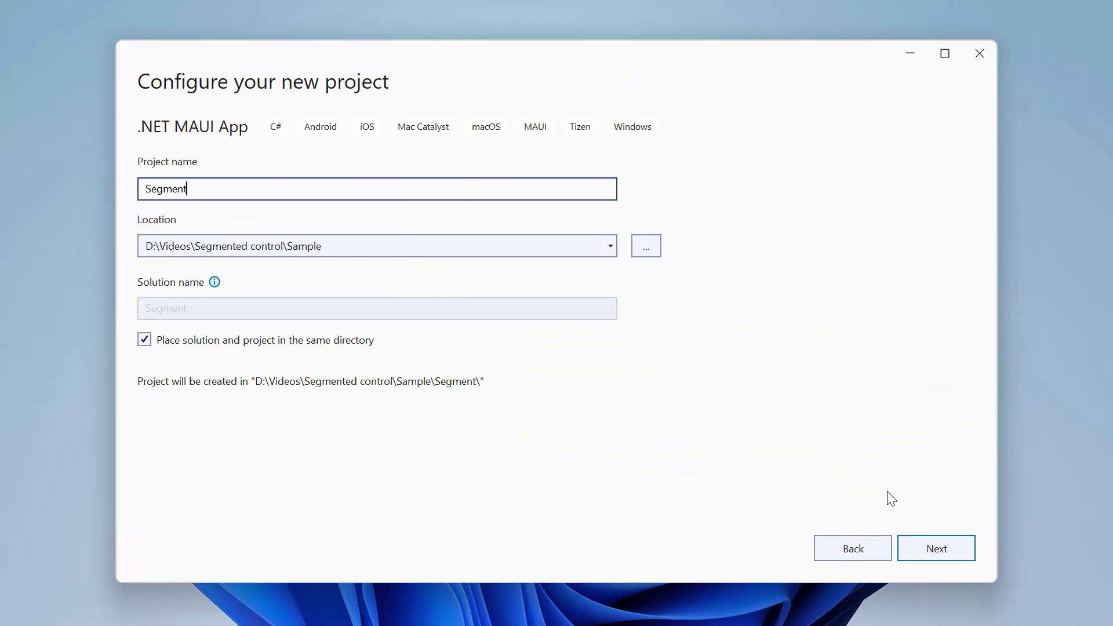
pyautogui.write('edControlExample')
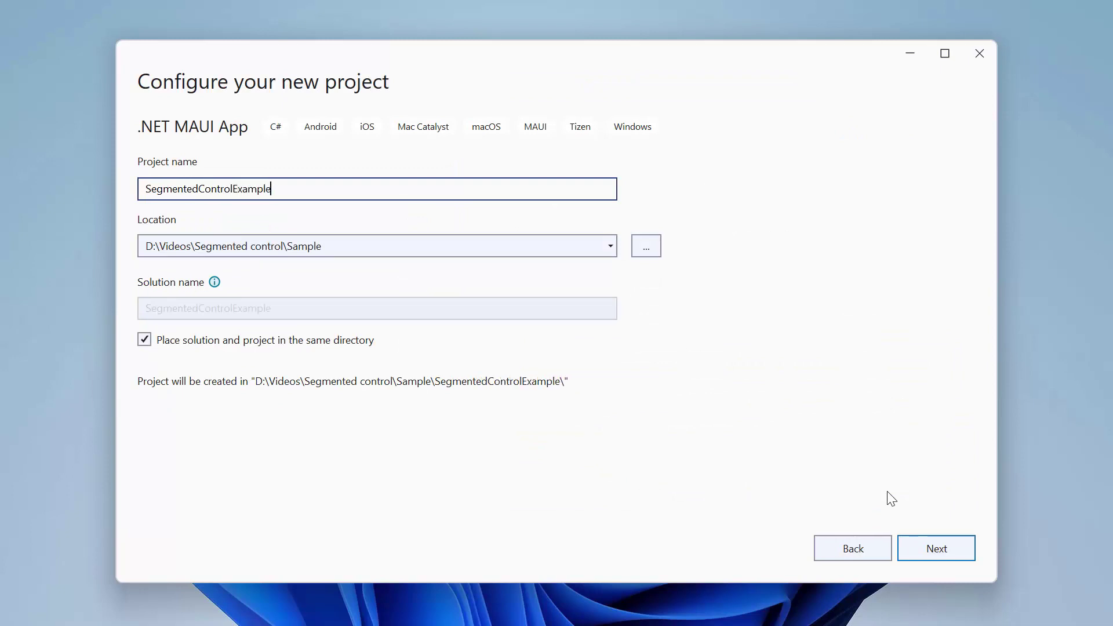
pyautogui.click(921, 545)
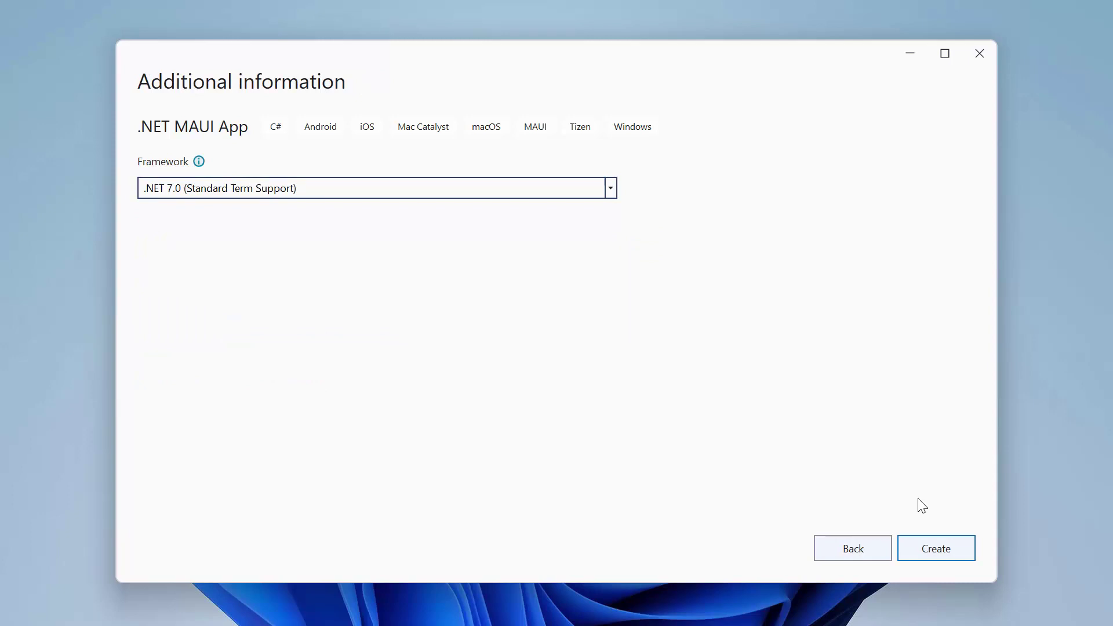
pyautogui.click(929, 549)
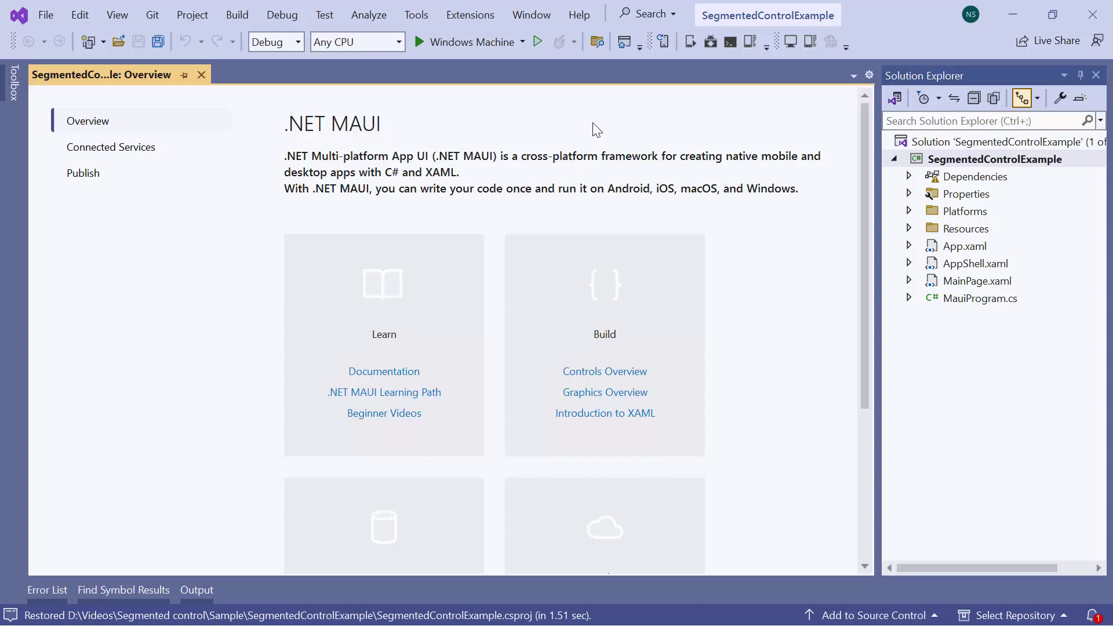
# - Run the default Hello, World app on the Pixel 5 - API 33 emulator, then stop debugging
pyautogui.click(525, 43)
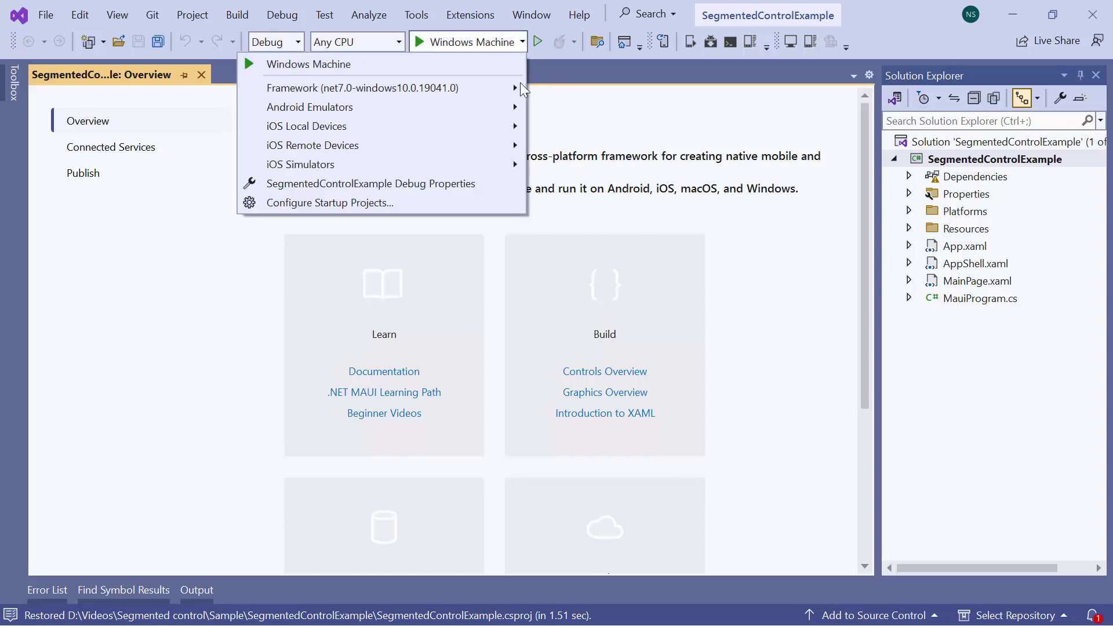
pyautogui.moveTo(383, 107)
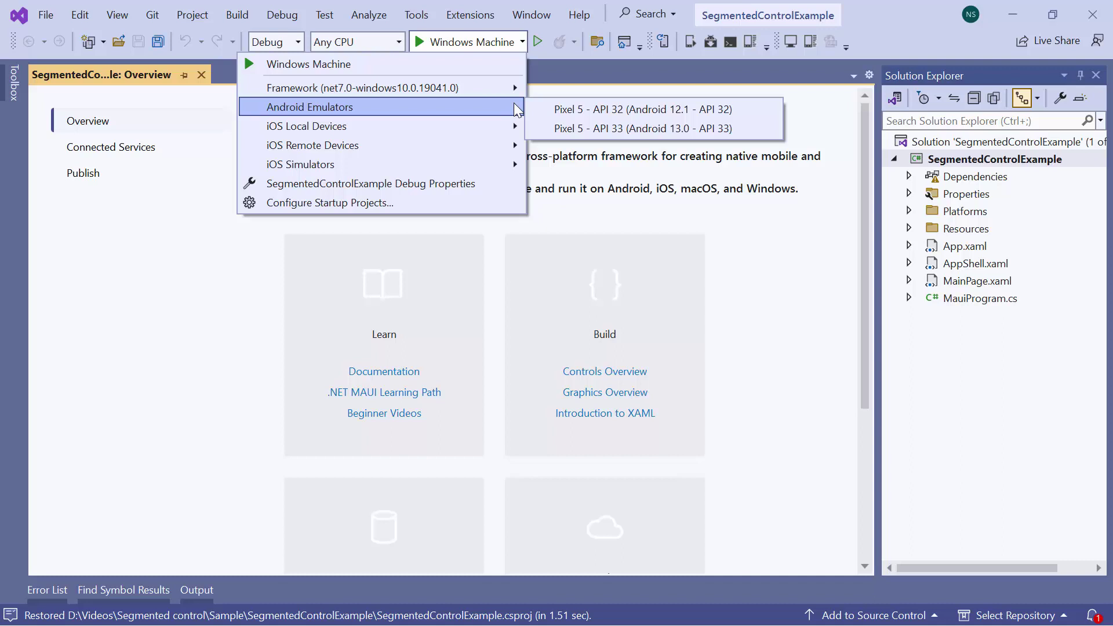
pyautogui.click(596, 128)
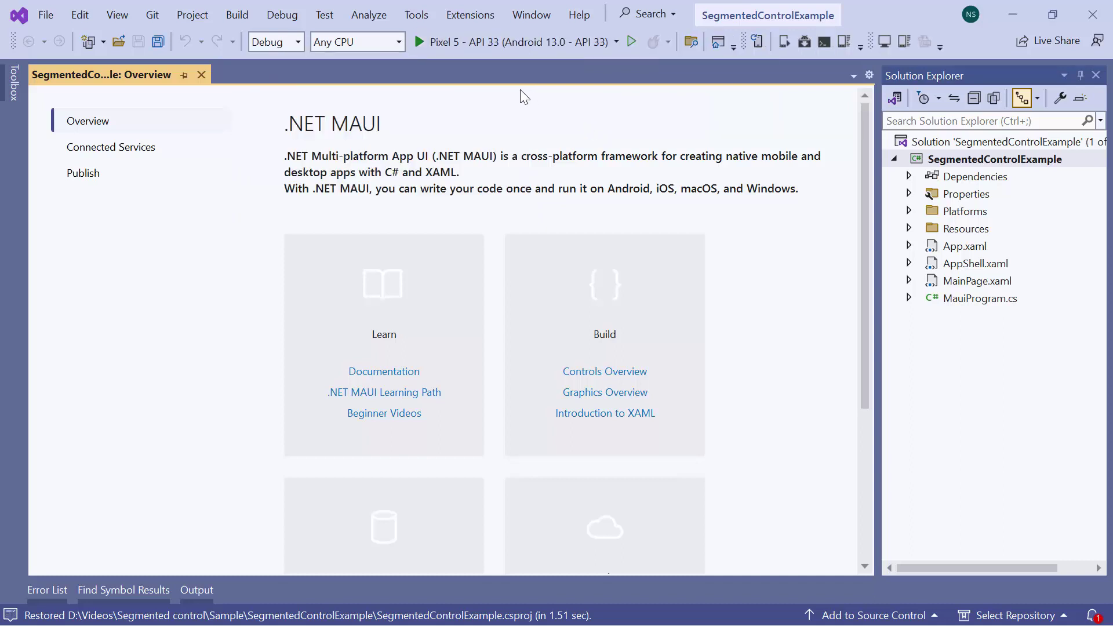
pyautogui.click(510, 42)
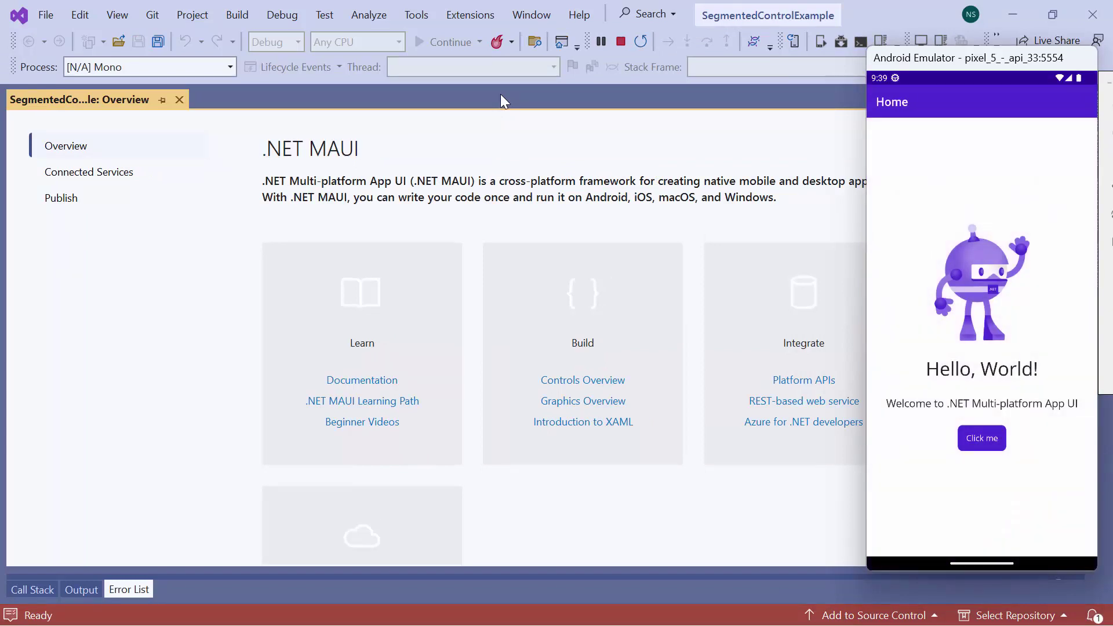
pyautogui.hotkey('shift', 'F5')
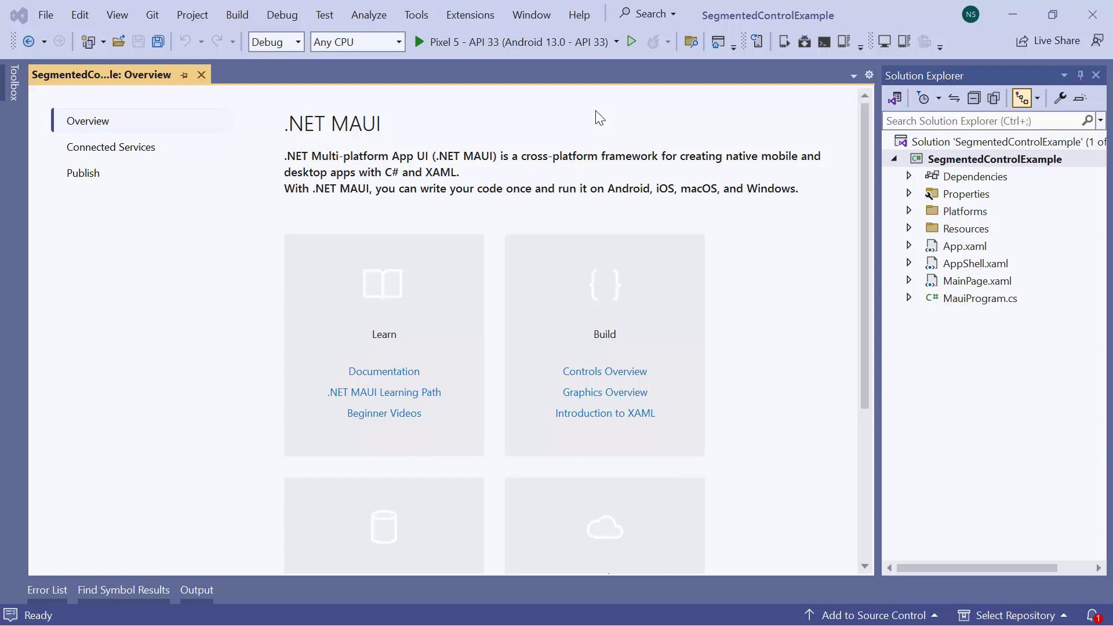
# - Browse NuGet packages for the project and search for syncfusion.maui.buttons
pyautogui.rightClick(921, 154)
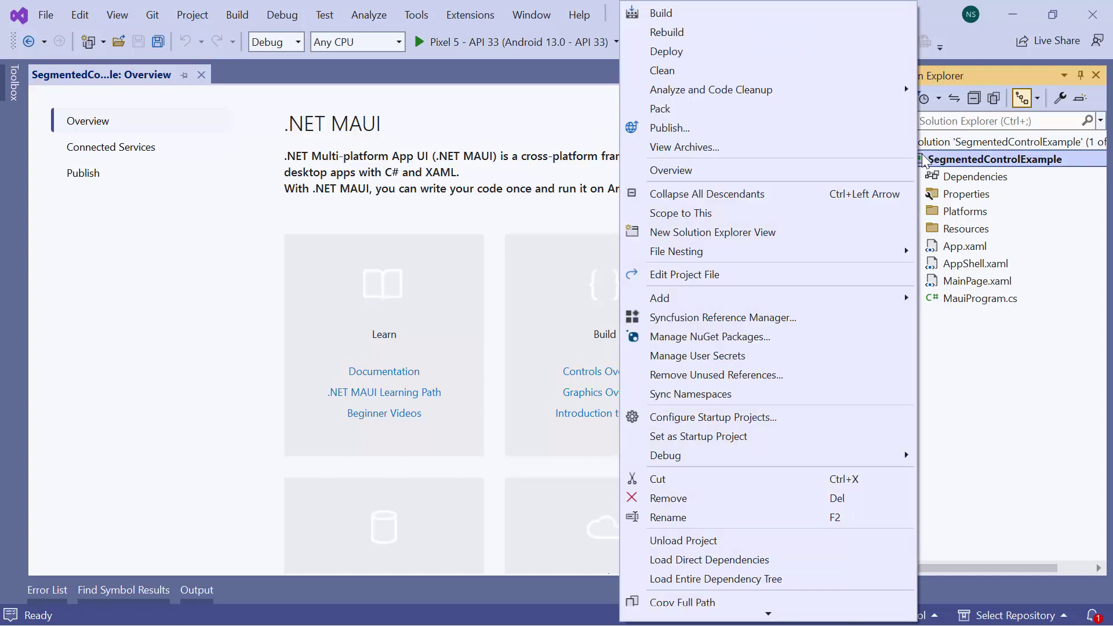
pyautogui.click(800, 337)
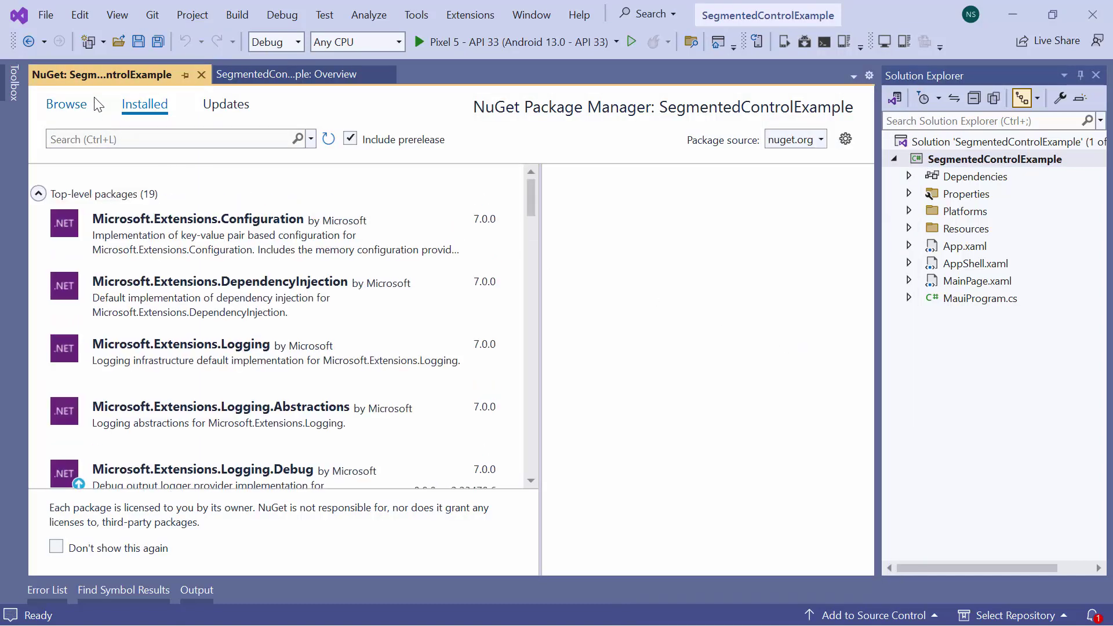
pyautogui.click(79, 106)
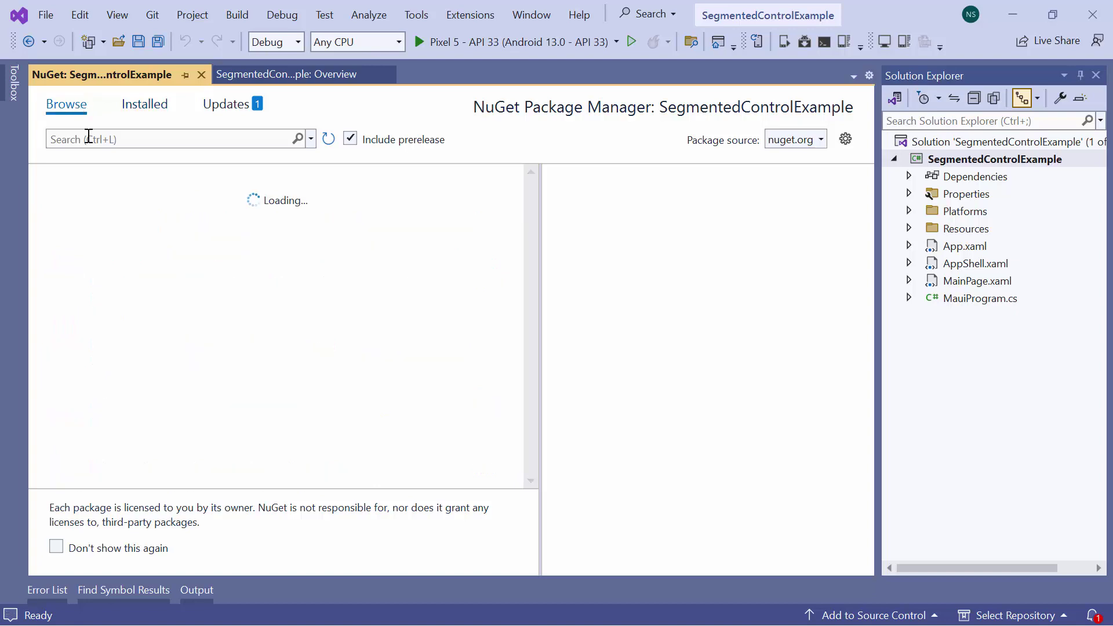
pyautogui.click(106, 140)
pyautogui.write('sy')
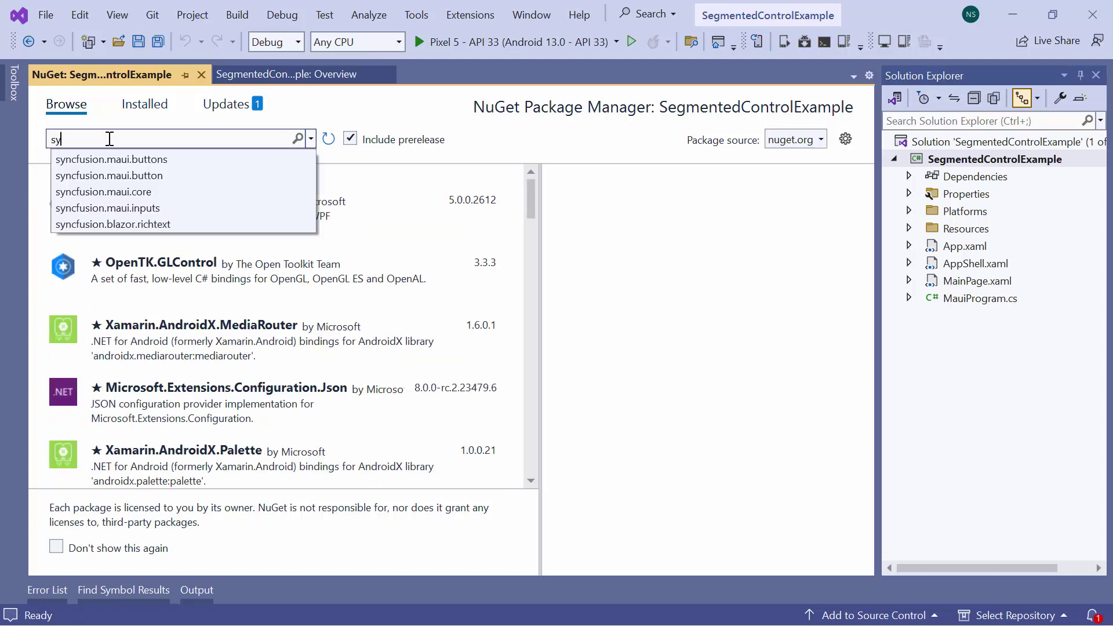
pyautogui.write('ncfusion.maui.bu')
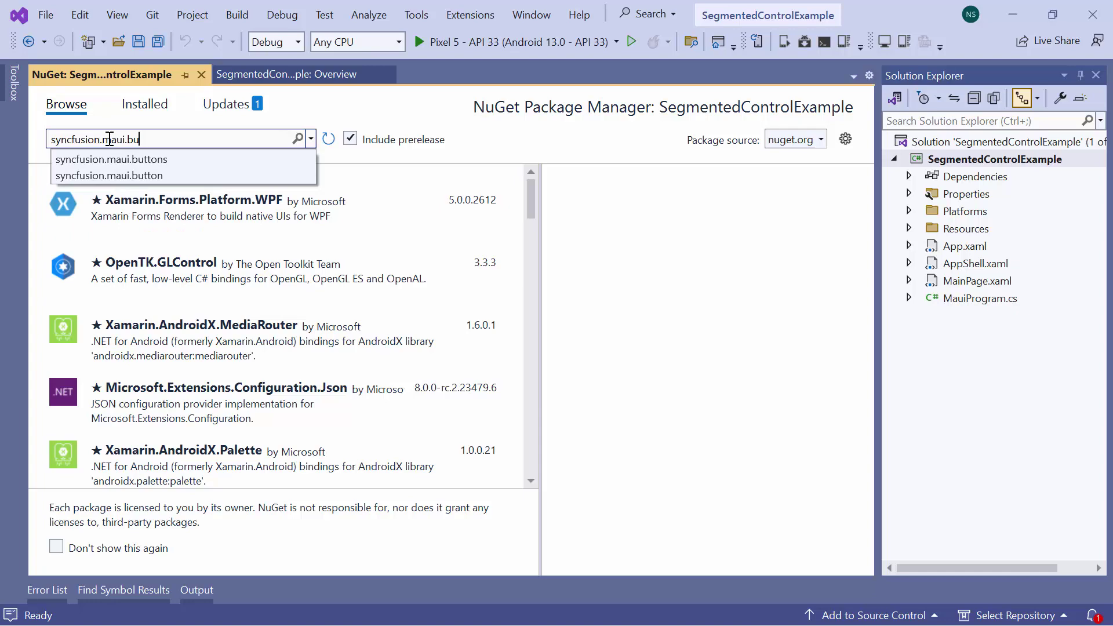
pyautogui.write('ttons')
# - Install the Syncfusion.Maui.Buttons package, accepting its Core and Licensing dependencies
pyautogui.click(129, 205)
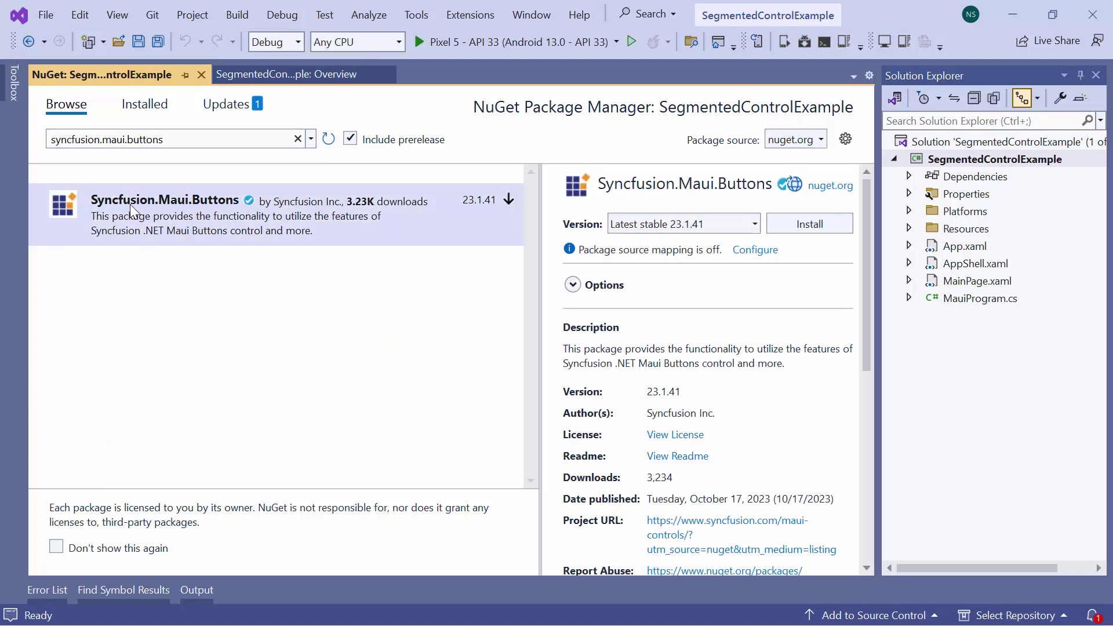
pyautogui.click(798, 229)
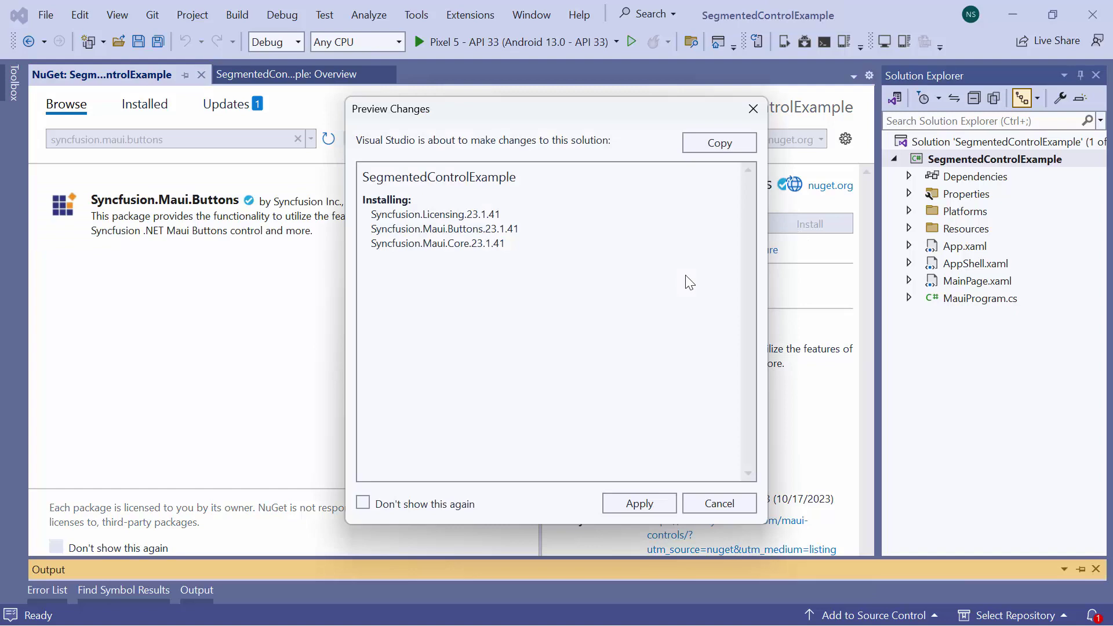
pyautogui.click(651, 505)
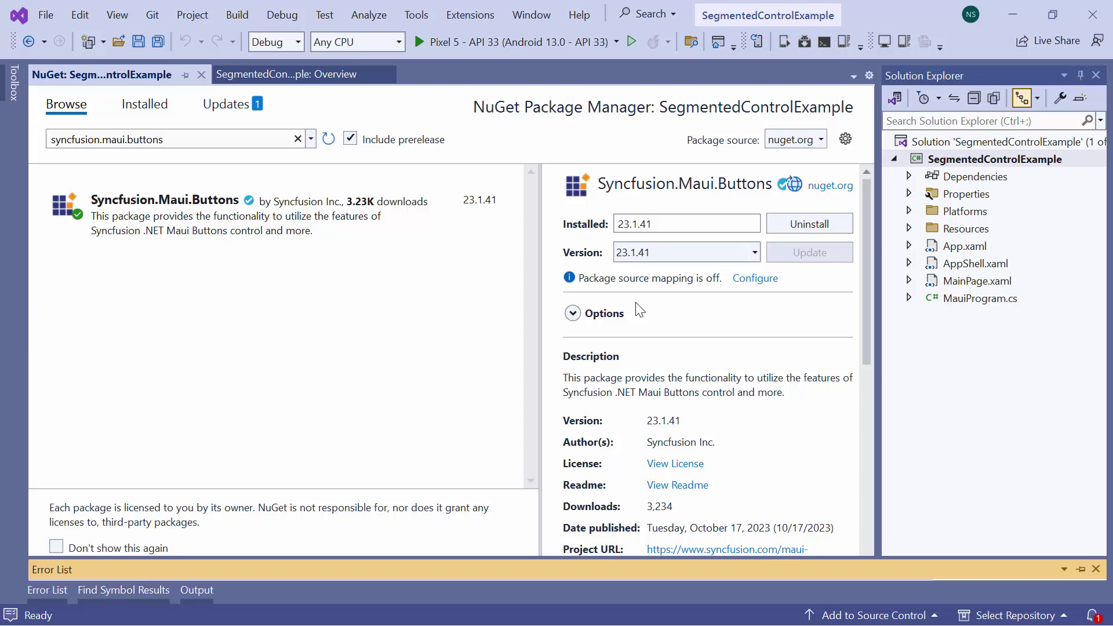
# - Add 'using Syncfusion.Maui.Core.Hosting;' at the top of MauiProgram.cs
pyautogui.click(960, 304)
pyautogui.doubleClick(960, 298)
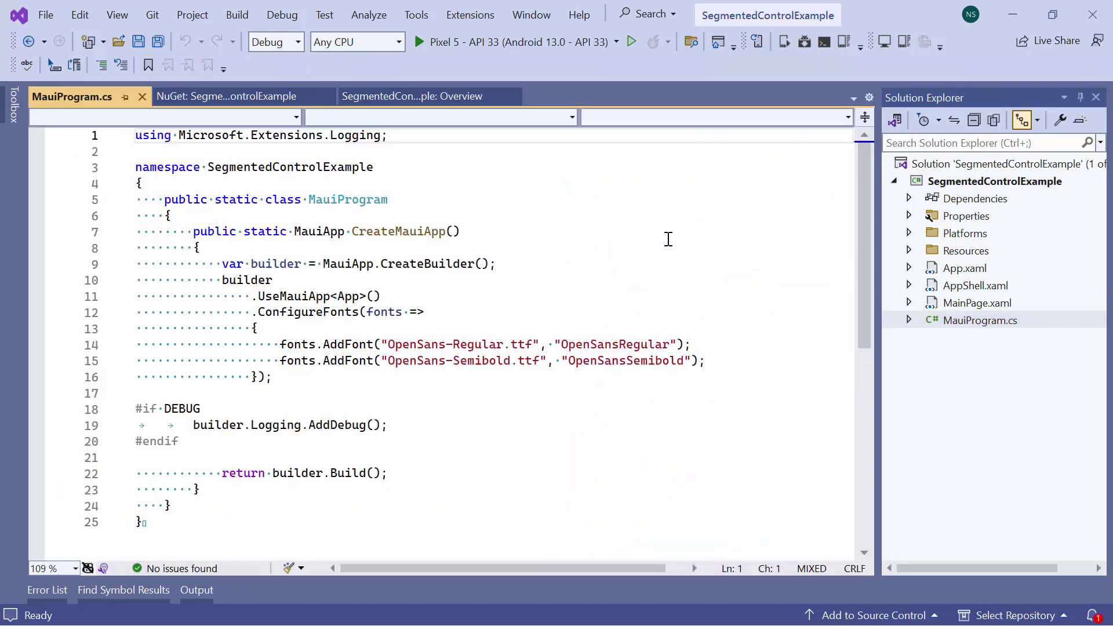
pyautogui.click(416, 143)
pyautogui.press('Return')
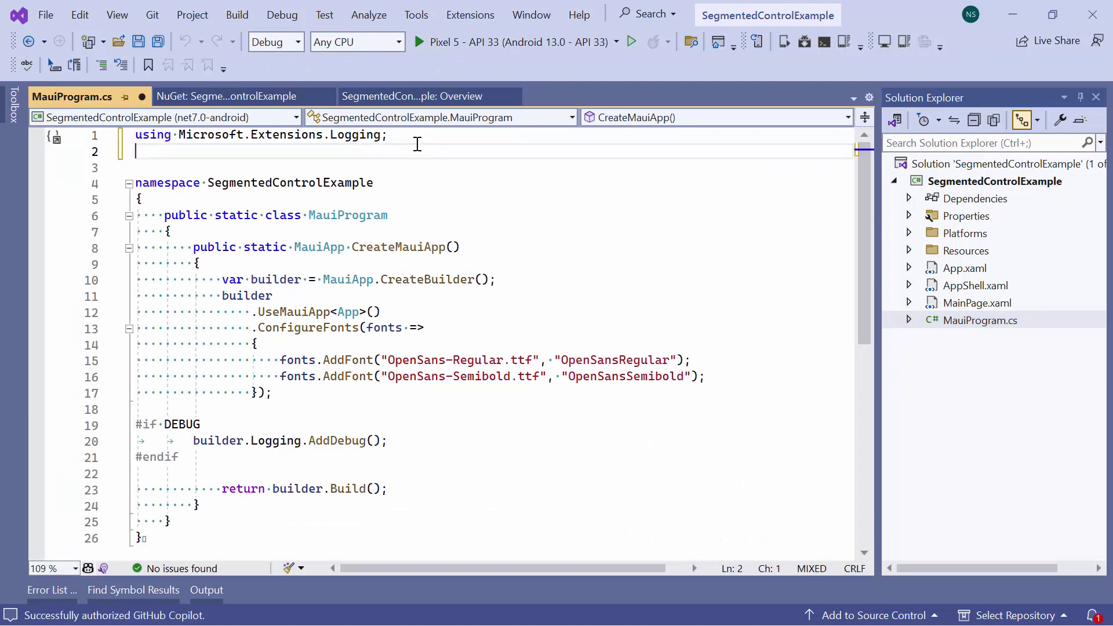
pyautogui.write('using Syncfusion.Maui.Core;')
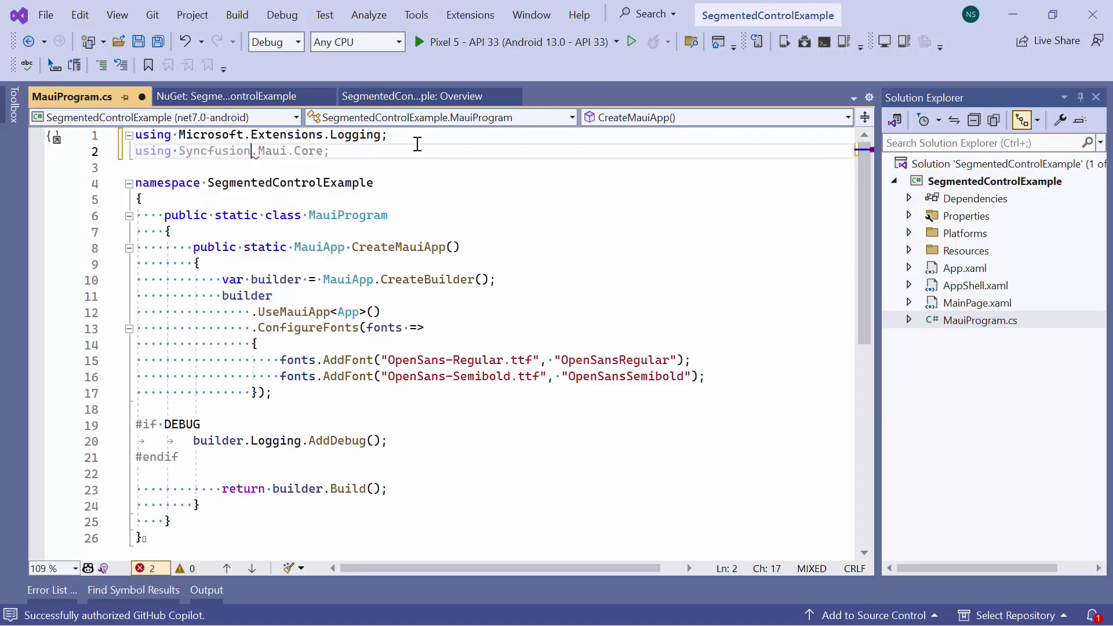
pyautogui.press('Left')
pyautogui.press('Left')
pyautogui.press('Left')
pyautogui.write('.Core.Ho')
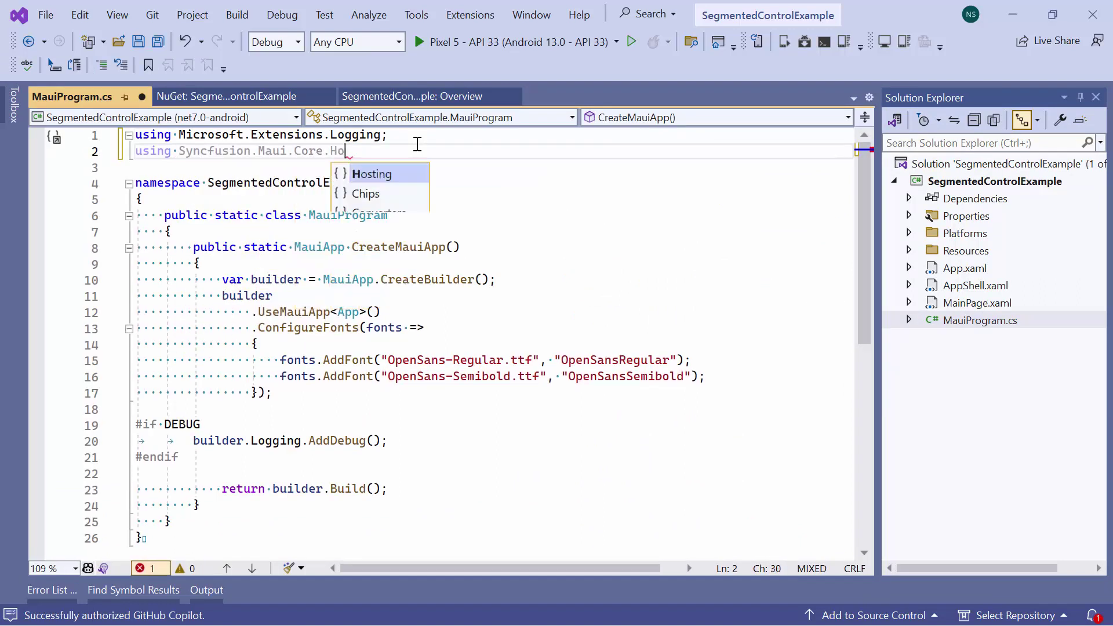
pyautogui.write('sting;')
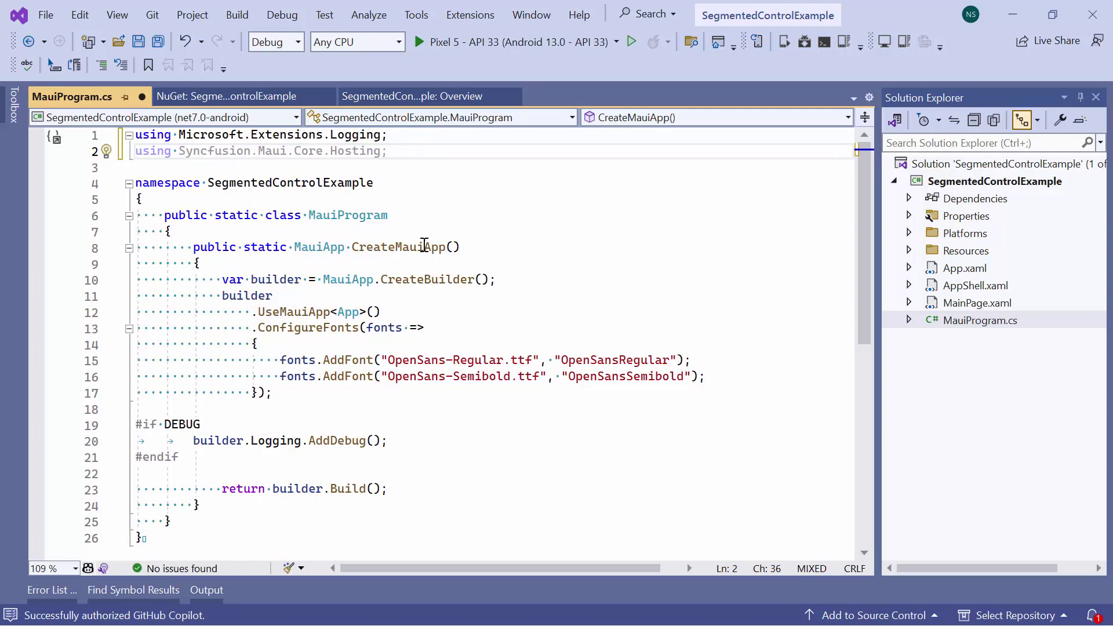
# - Call .ConfigureSyncfusionCore() on the builder after UseMauiApp<App>()
pyautogui.click(414, 313)
pyautogui.press('Return')
pyautogui.write('.')
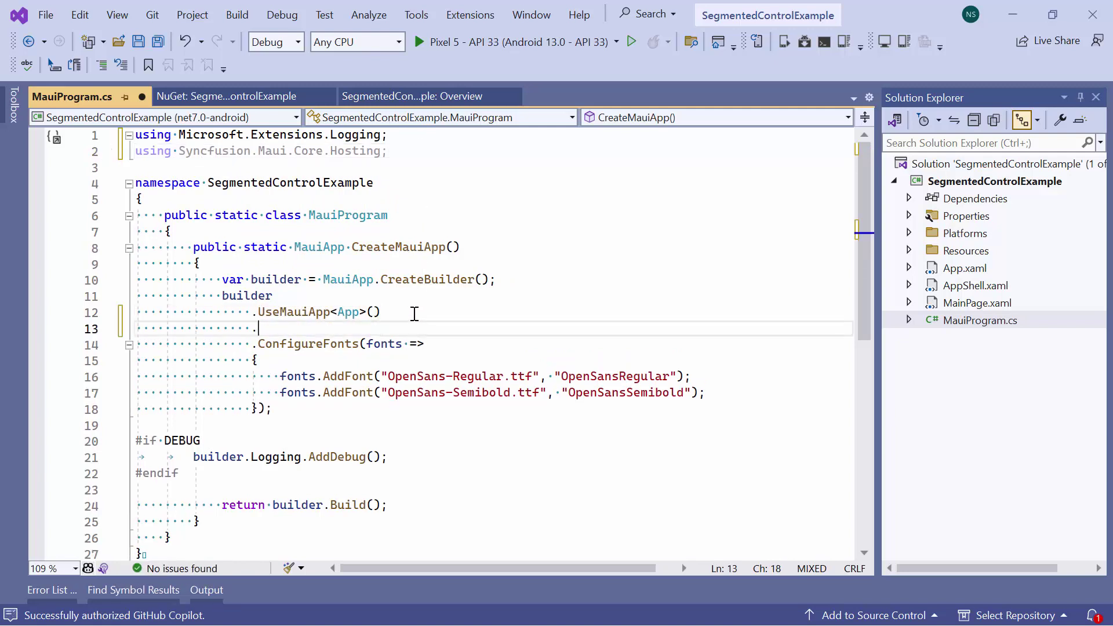
pyautogui.write('configures')
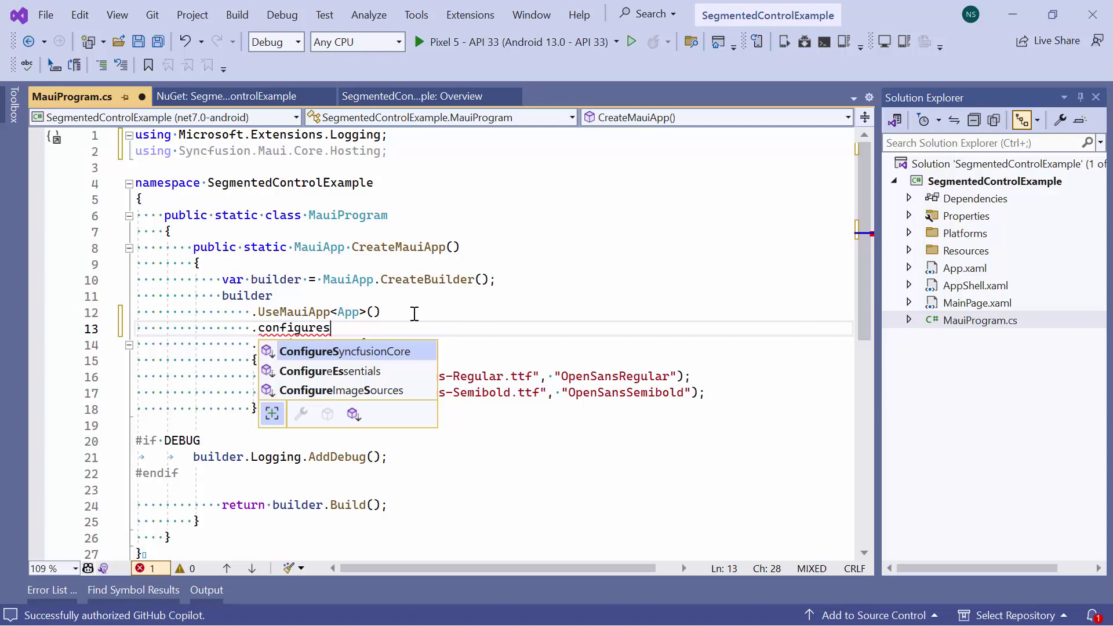
pyautogui.write('yncfusion()')
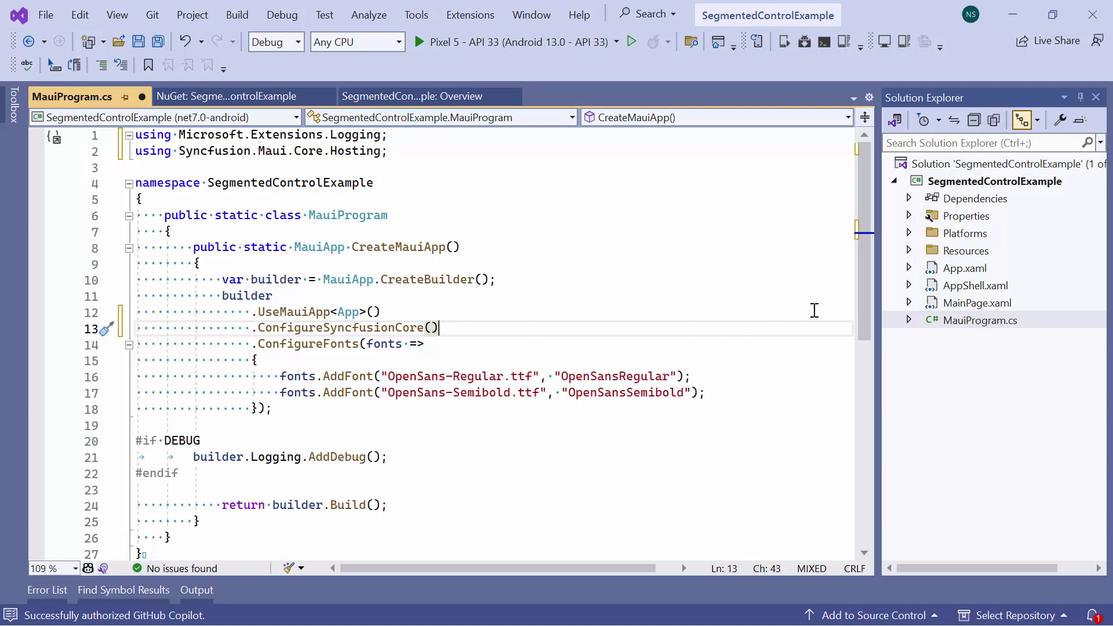
# - Register the Syncfusion license via SyncfusionLicenseProvider.RegisterLicense with the pasted key in the App constructor
pyautogui.click(910, 268)
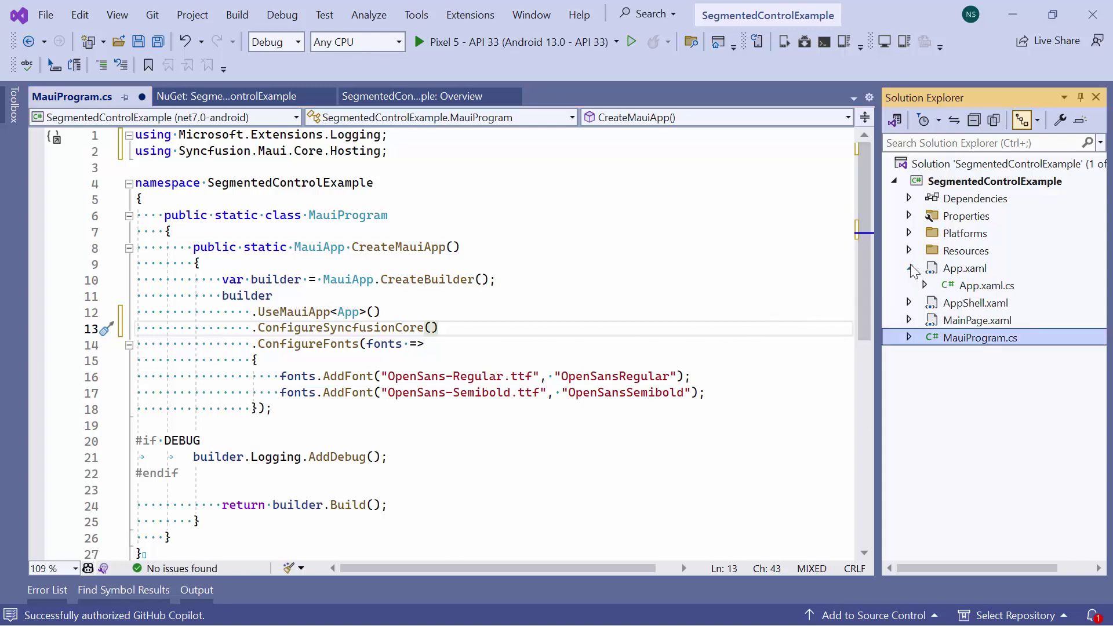
pyautogui.doubleClick(955, 287)
pyautogui.click(378, 249)
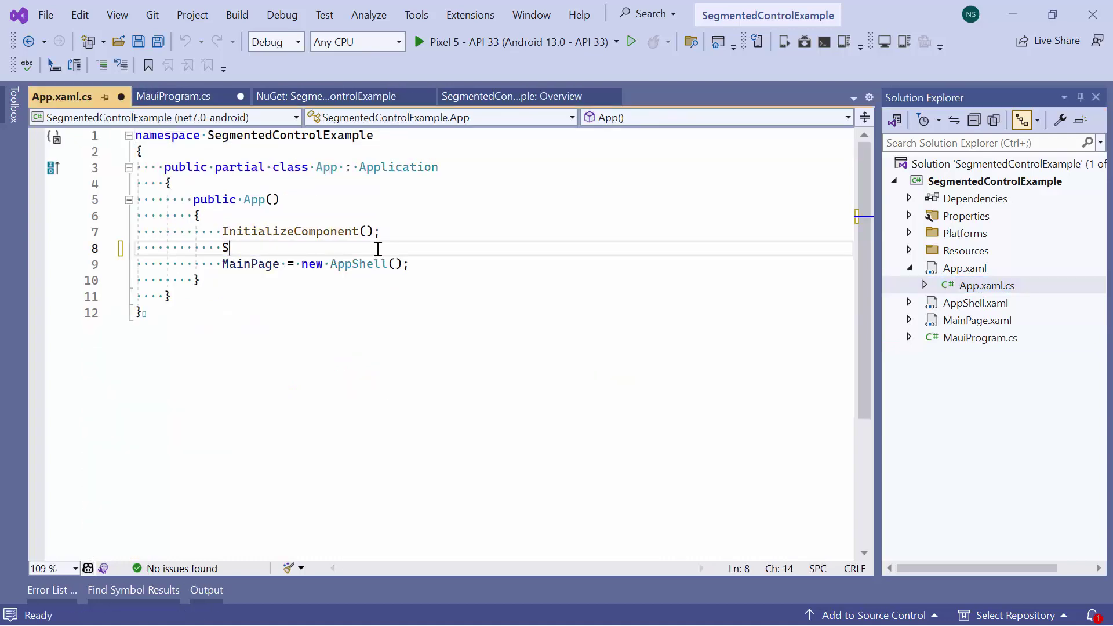
pyautogui.write('Syncfusion.Licensing.')
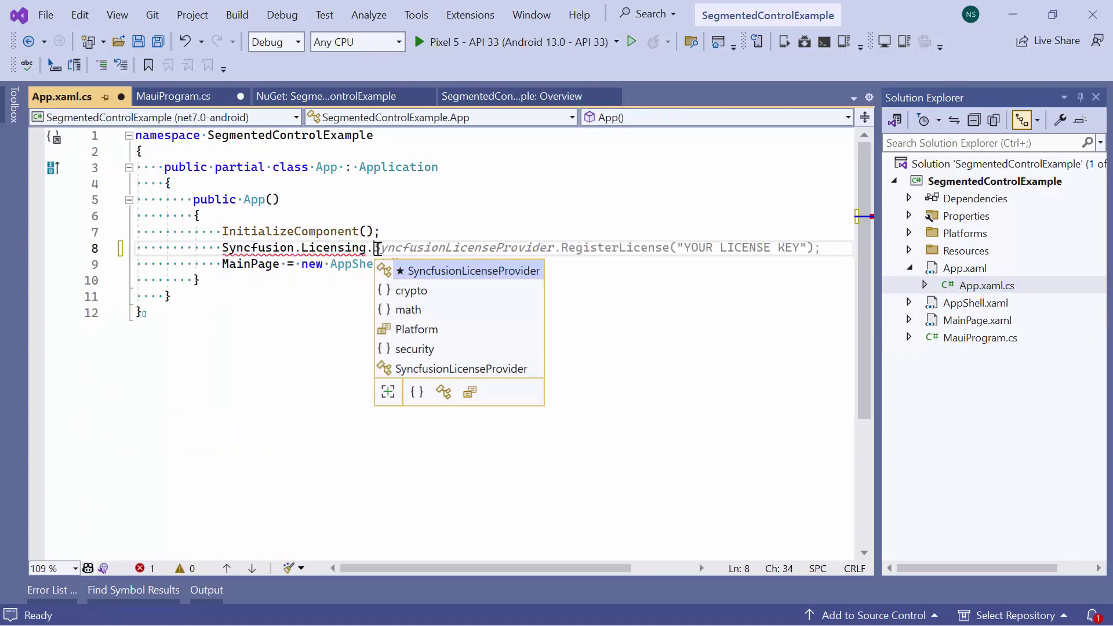
pyautogui.write('Sync')
pyautogui.press('Tab')
pyautogui.write('.Regis')
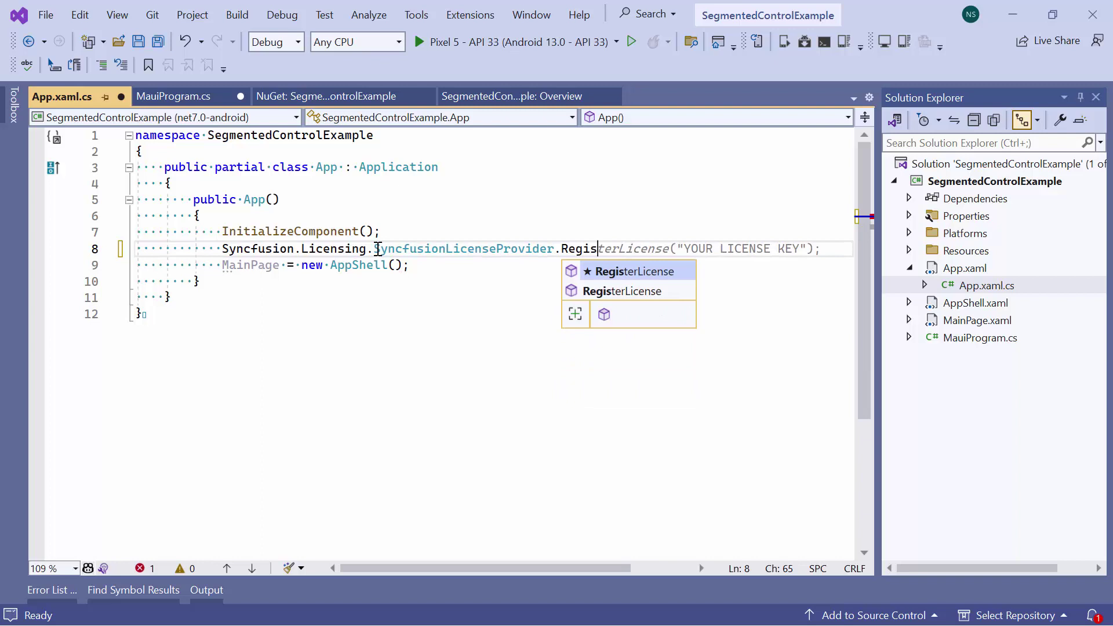
pyautogui.write('();')
pyautogui.press('Left')
pyautogui.press('Left')
pyautogui.hotkey('ctrl', 'v')
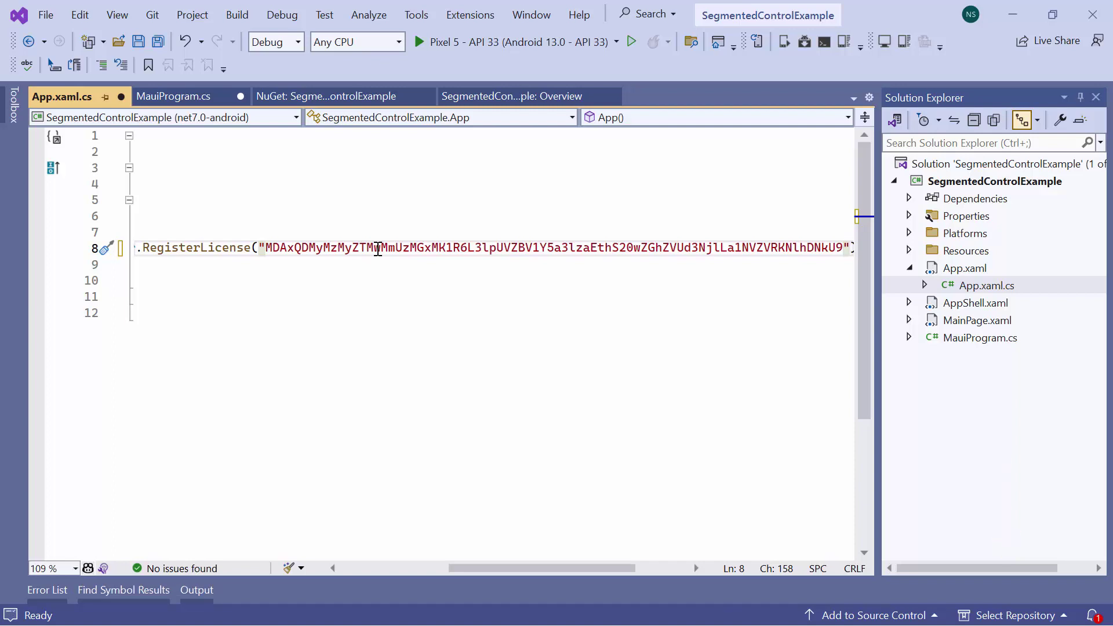
# - Remove MainPage.xaml's default ScrollView and add the xmlns:buttons Syncfusion.Maui.Buttons namespace
pyautogui.click(931, 320)
pyautogui.doubleClick(931, 320)
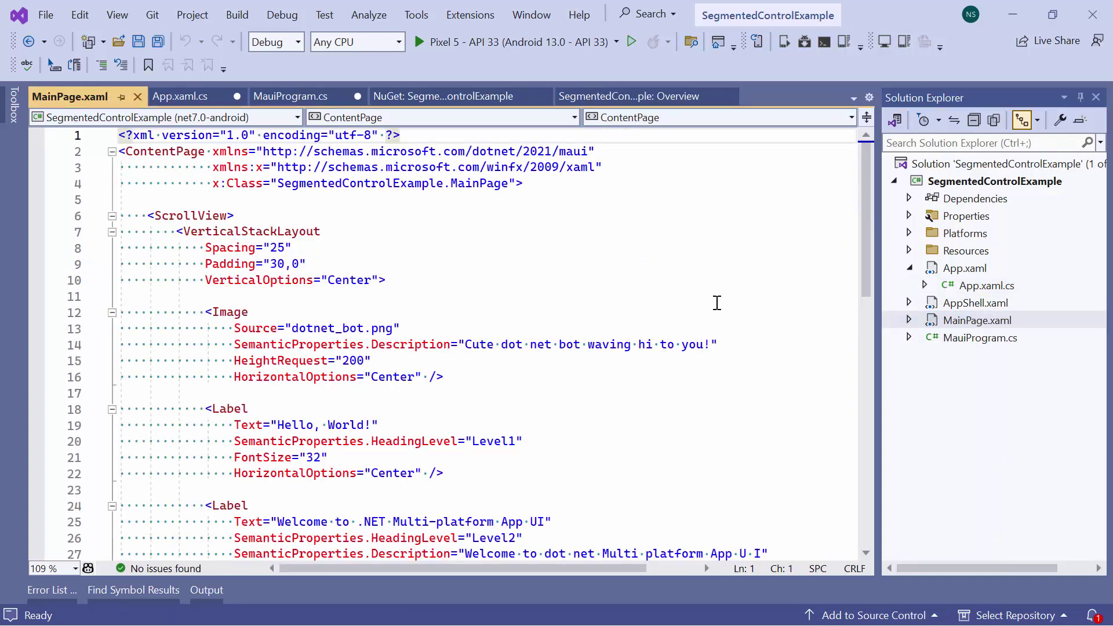
pyautogui.click(112, 216)
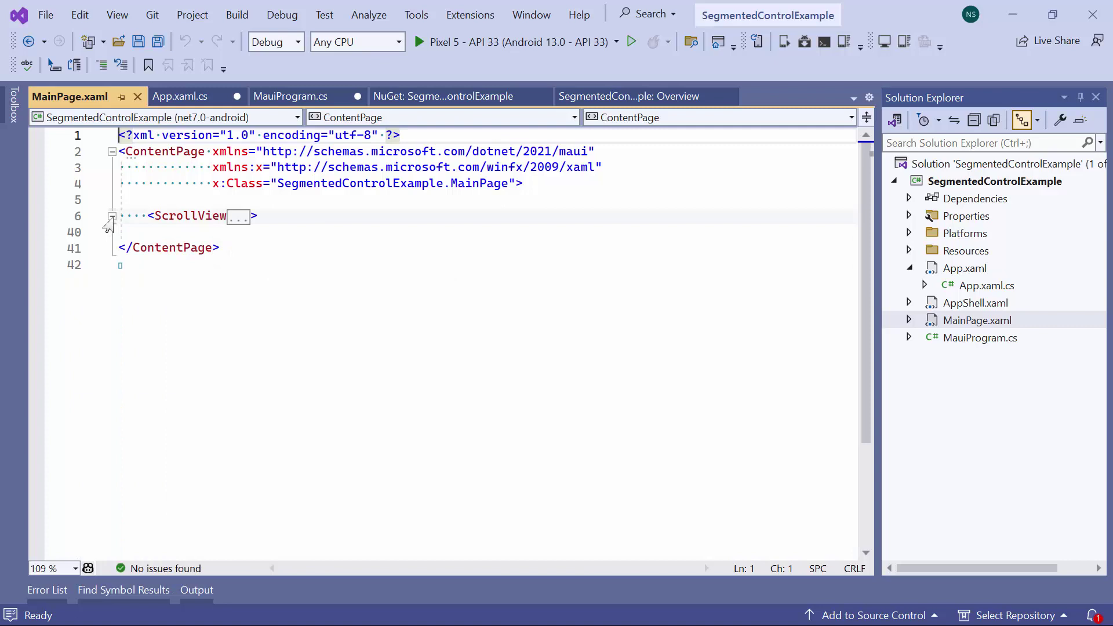
pyautogui.tripleClick(282, 217)
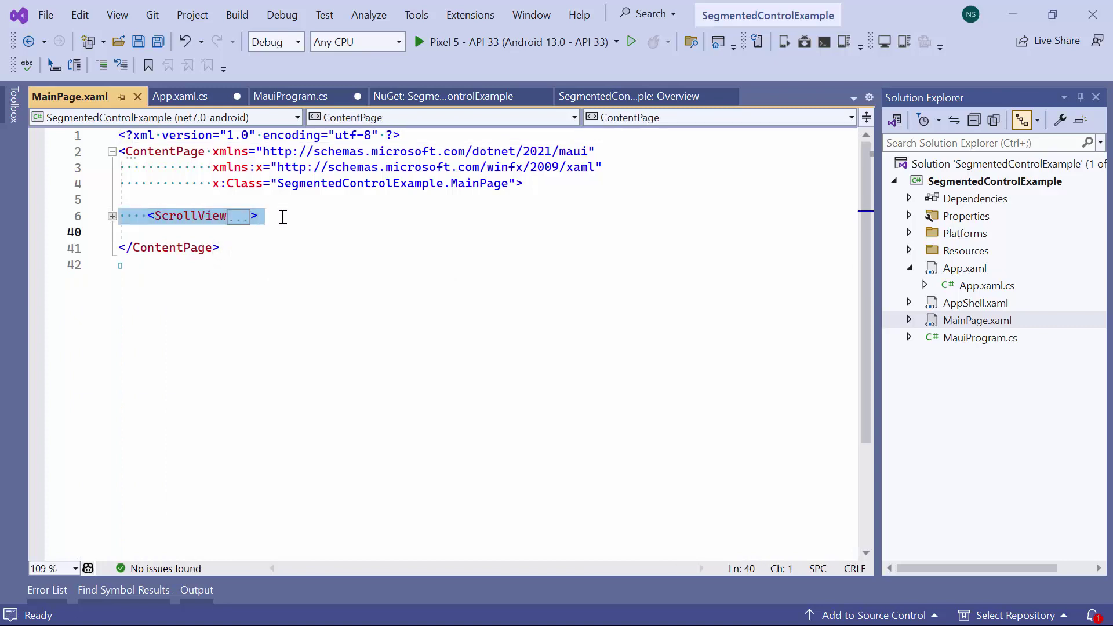
pyautogui.press('Delete')
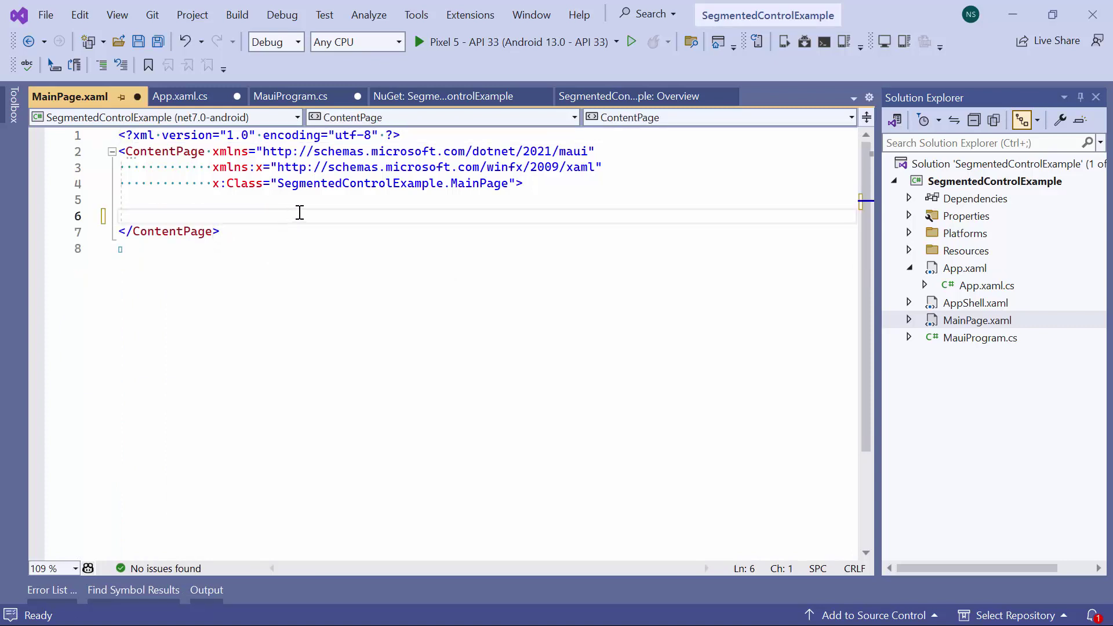
pyautogui.click(608, 164)
pyautogui.press('Return')
pyautogui.write('xmln')
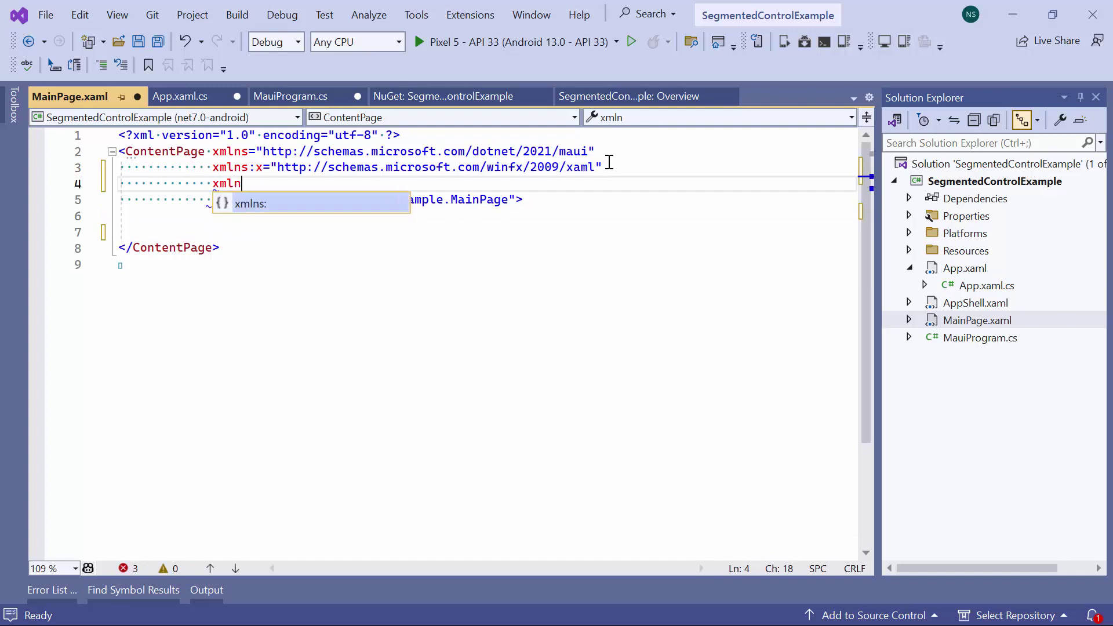
pyautogui.write('s:buttons')
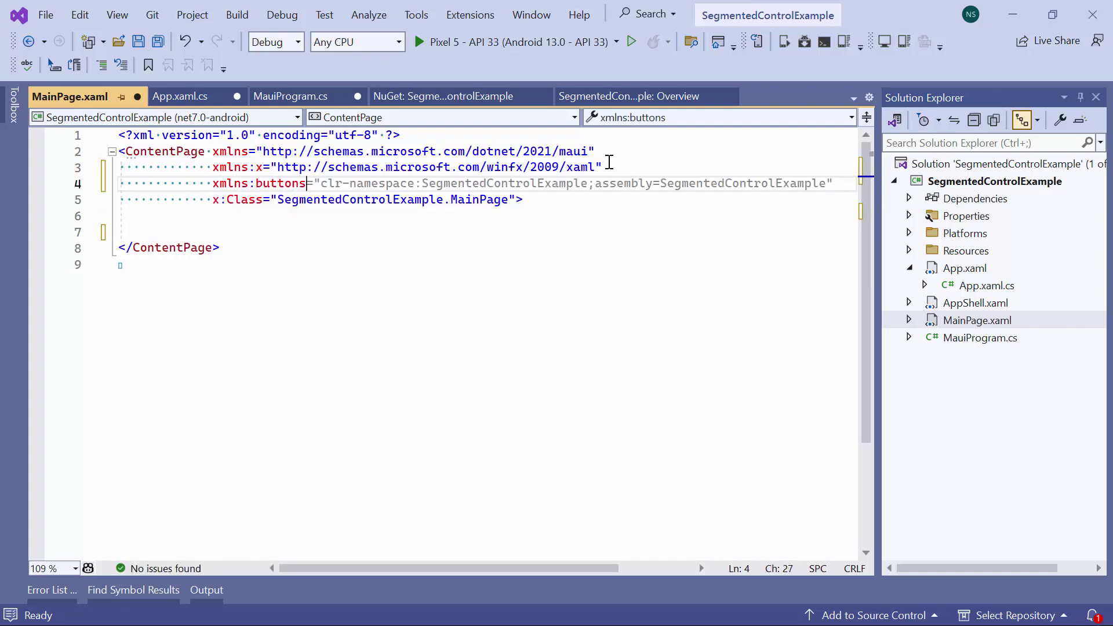
pyautogui.write('"')
pyautogui.press('Return')
# - Add a buttons:SfSegmentedControl with an SfSegmentedControl.ItemsSource element
pyautogui.click(522, 217)
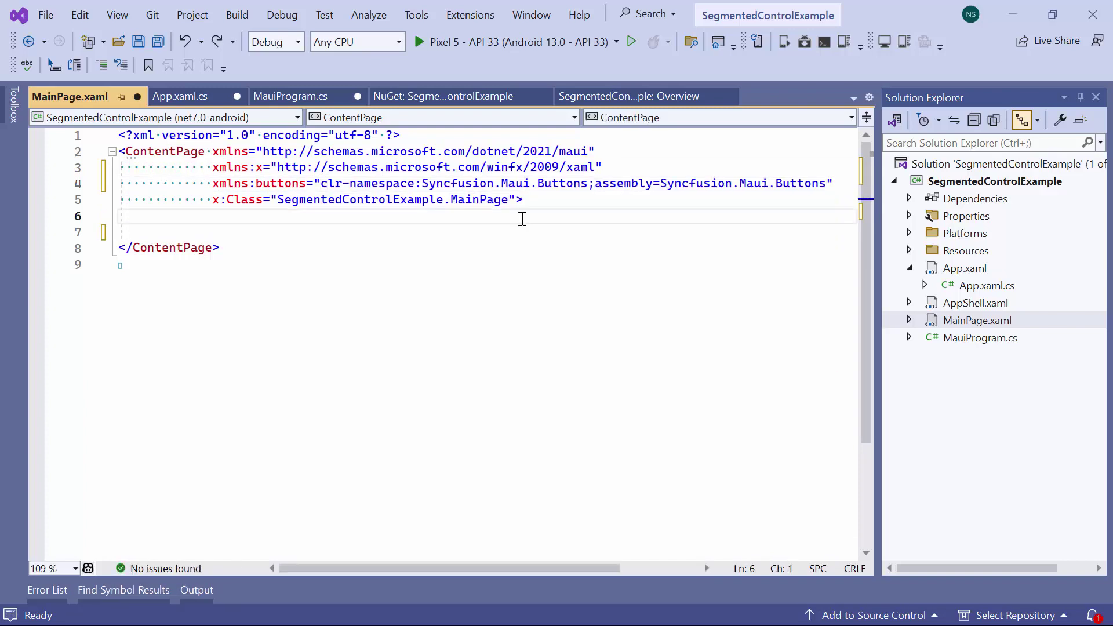
pyautogui.press('Return')
pyautogui.write('<buttons')
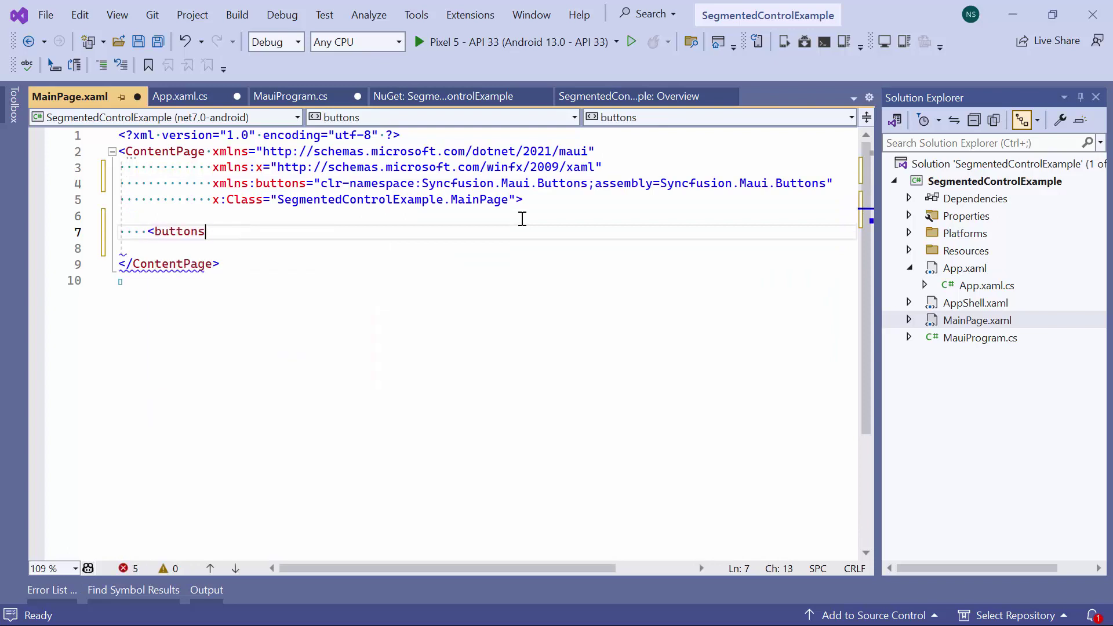
pyautogui.write(':SegmentedCo')
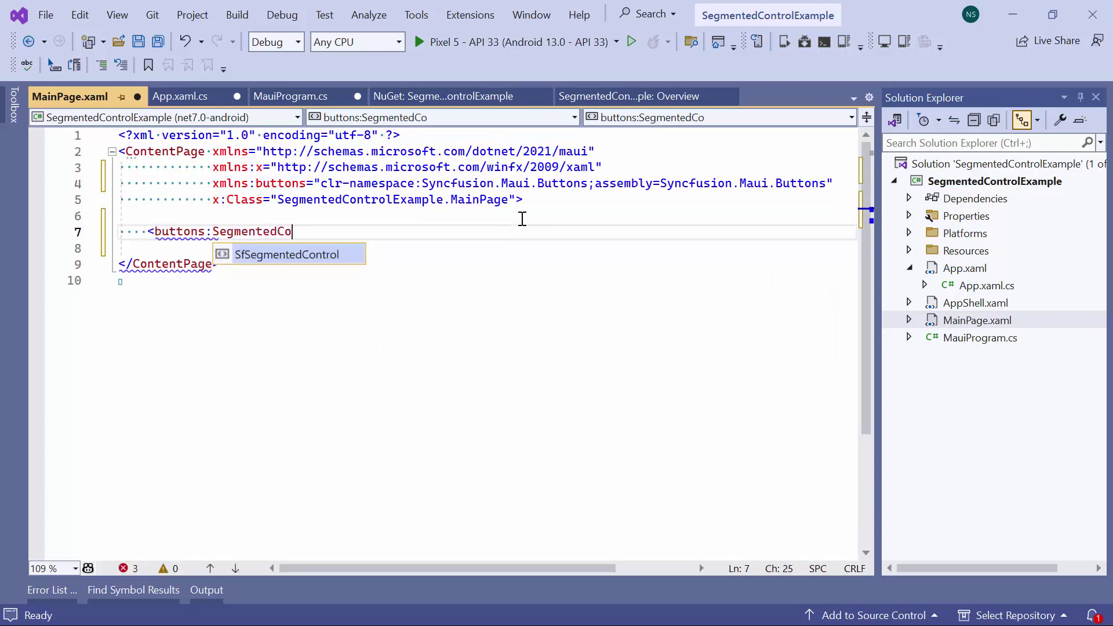
pyautogui.write('ntro')
pyautogui.press('Tab')
pyautogui.write('>')
pyautogui.press('Return')
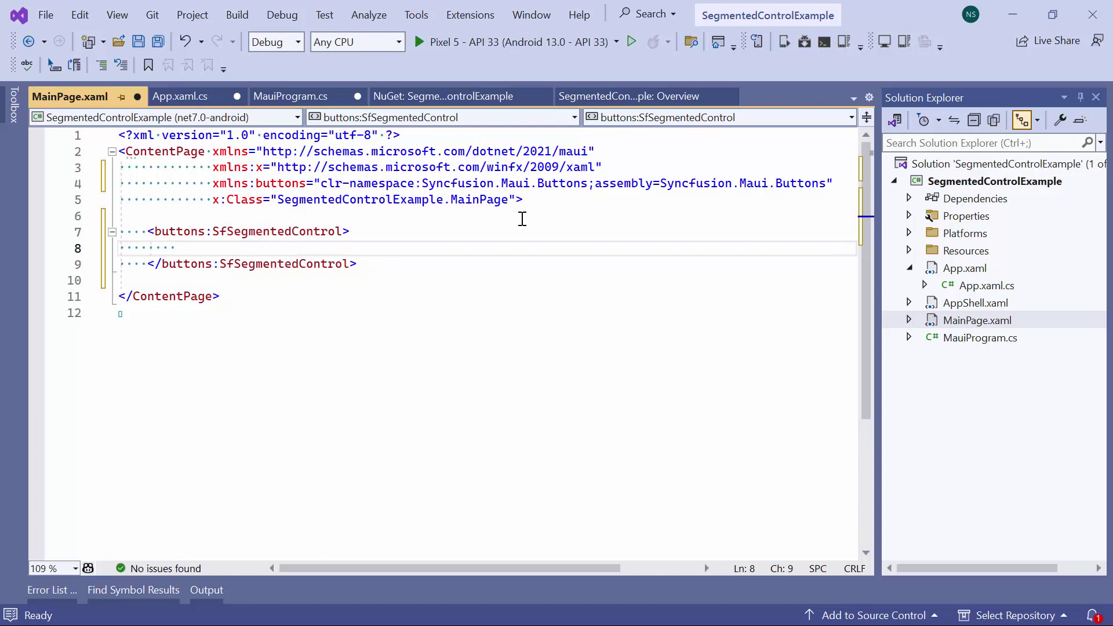
pyautogui.write('<but')
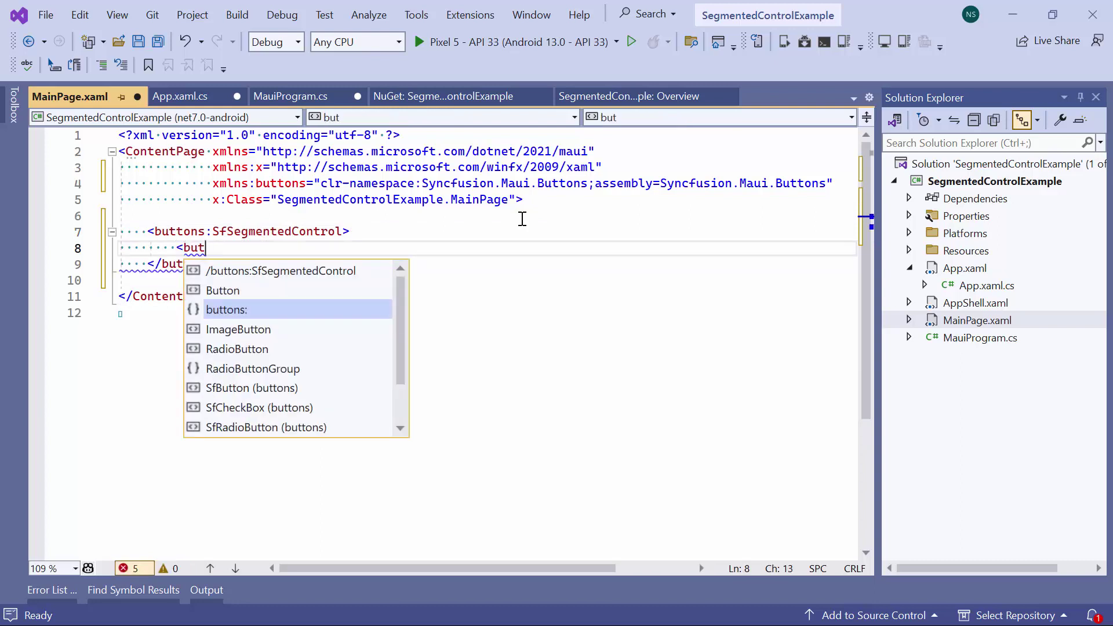
pyautogui.write('tons:segment')
pyautogui.press('Tab')
pyautogui.write('.item')
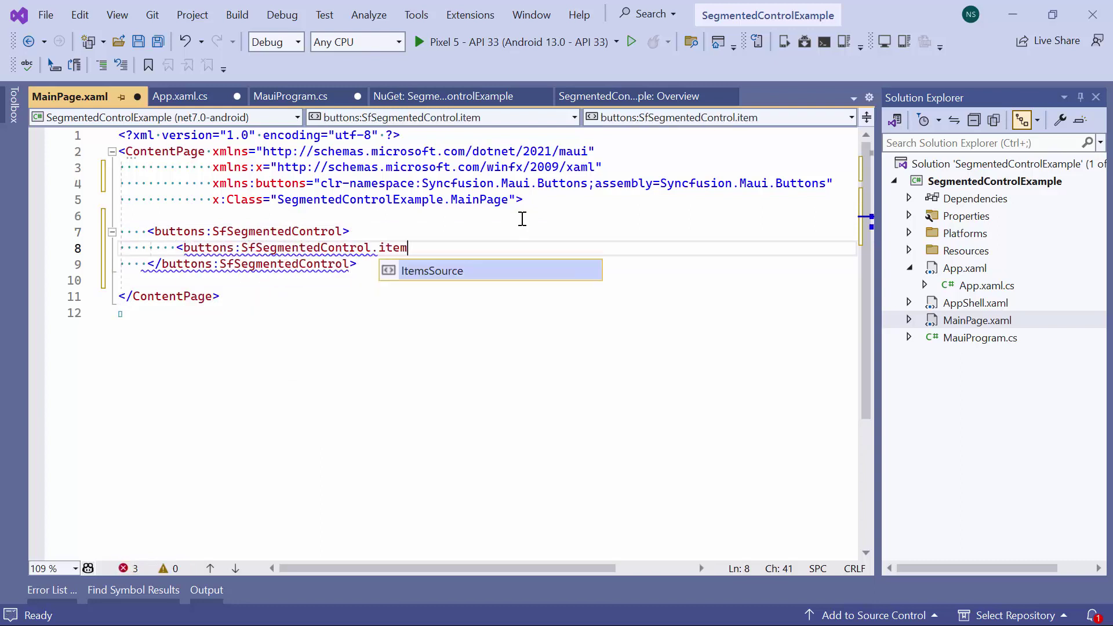
pyautogui.write('ssource')
pyautogui.press('Tab')
pyautogui.write('>')
pyautogui.press('Return')
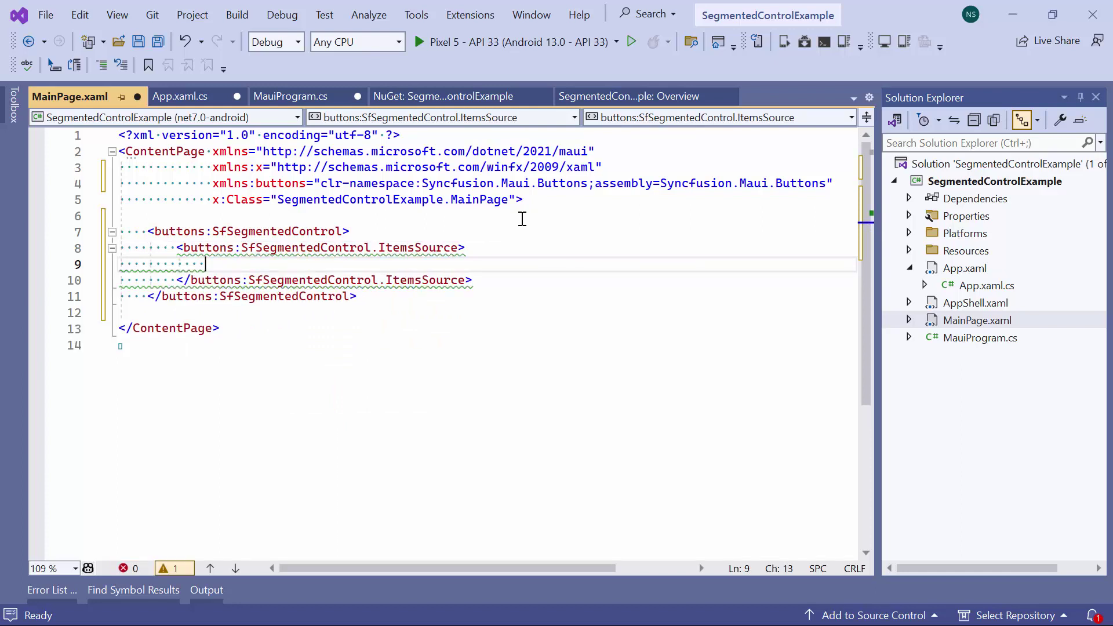
pyautogui.write('<x:array')
# - Fill ItemsSource with an x:Array of x:String items Day, Week, Month and Year
pyautogui.press('Tab')
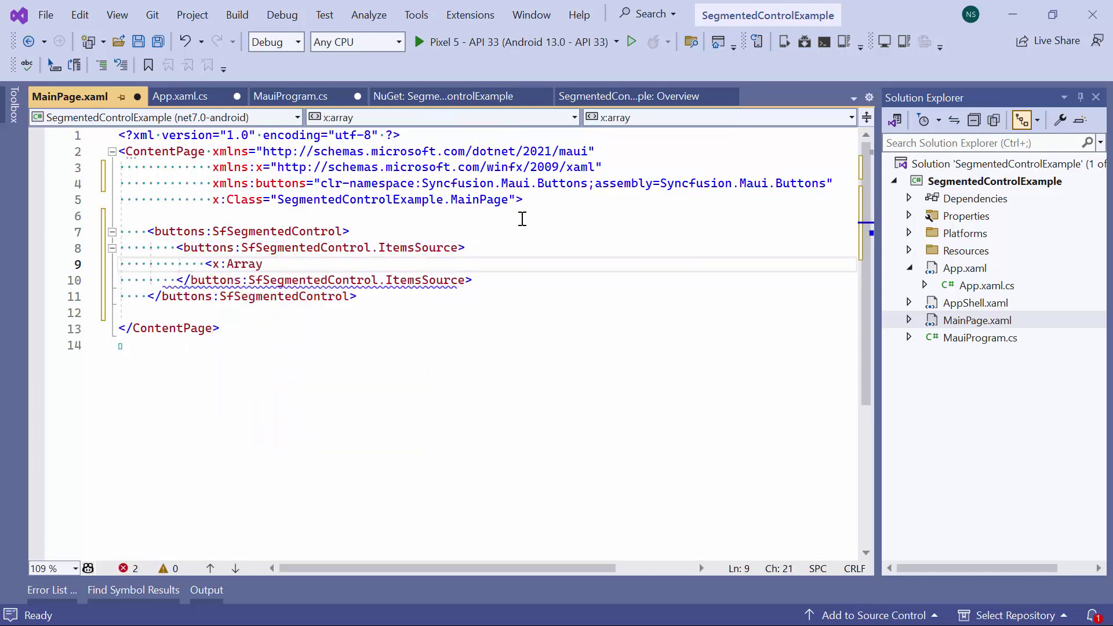
pyautogui.write(' ty')
pyautogui.press('Tab')
pyautogui.write('{x:')
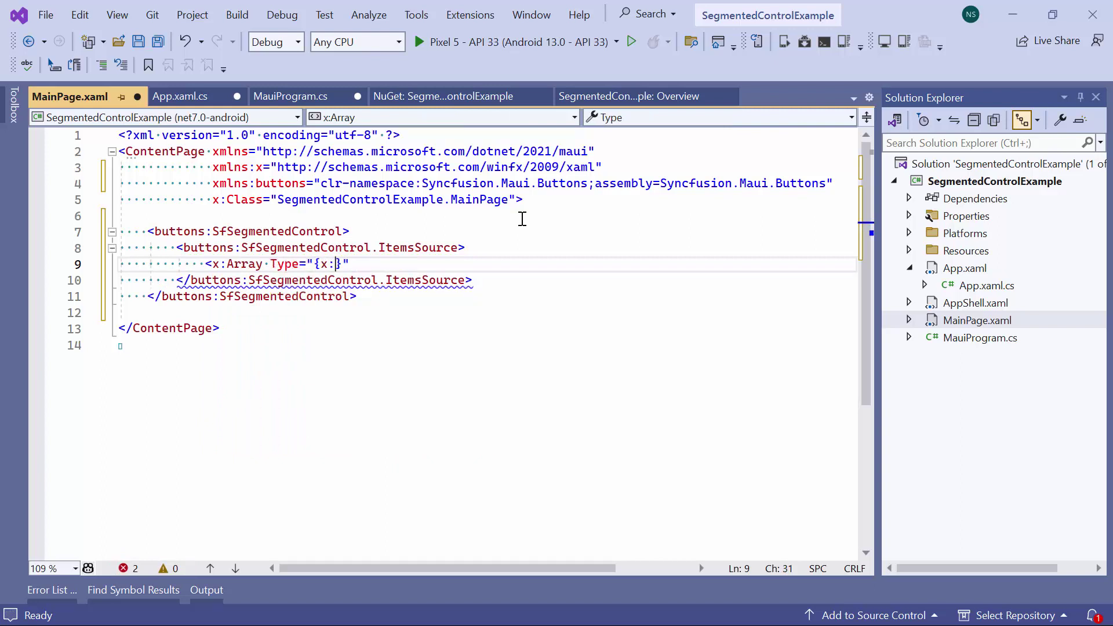
pyautogui.write('ty')
pyautogui.press('Tab')
pyautogui.write('x:st')
pyautogui.press('Tab')
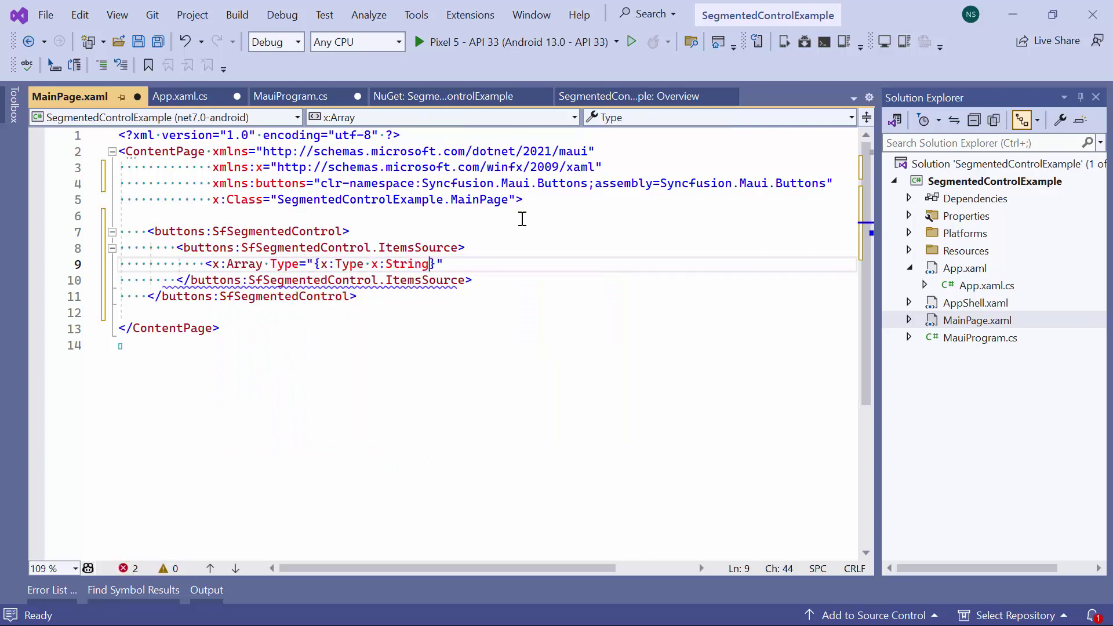
pyautogui.press('End')
pyautogui.write('>')
pyautogui.press('Return')
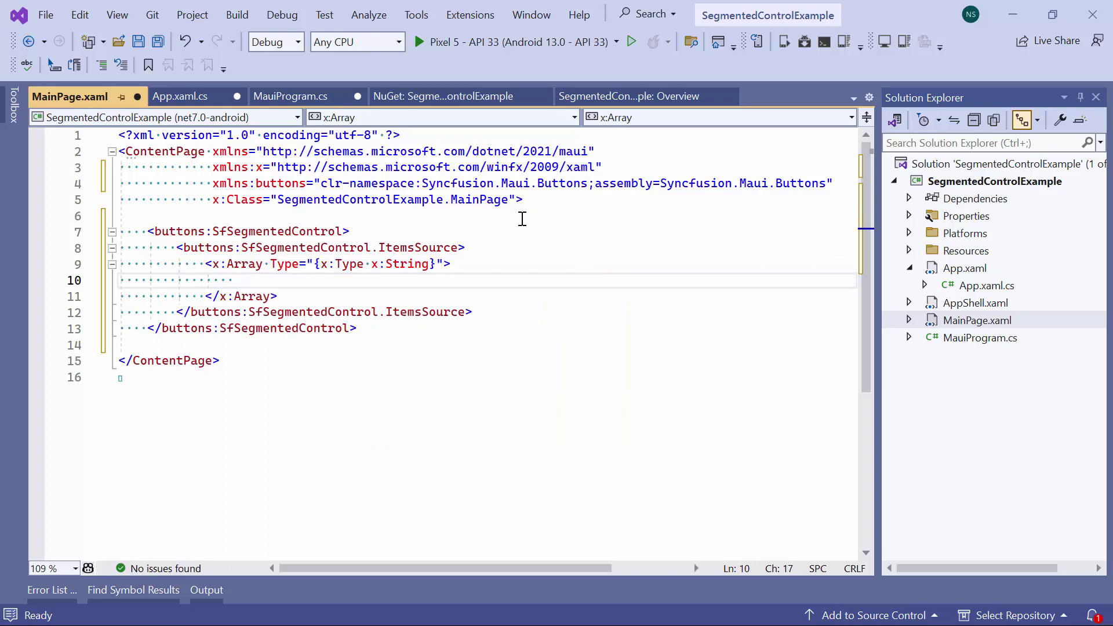
pyautogui.write('<x:String>Day</x:String>')
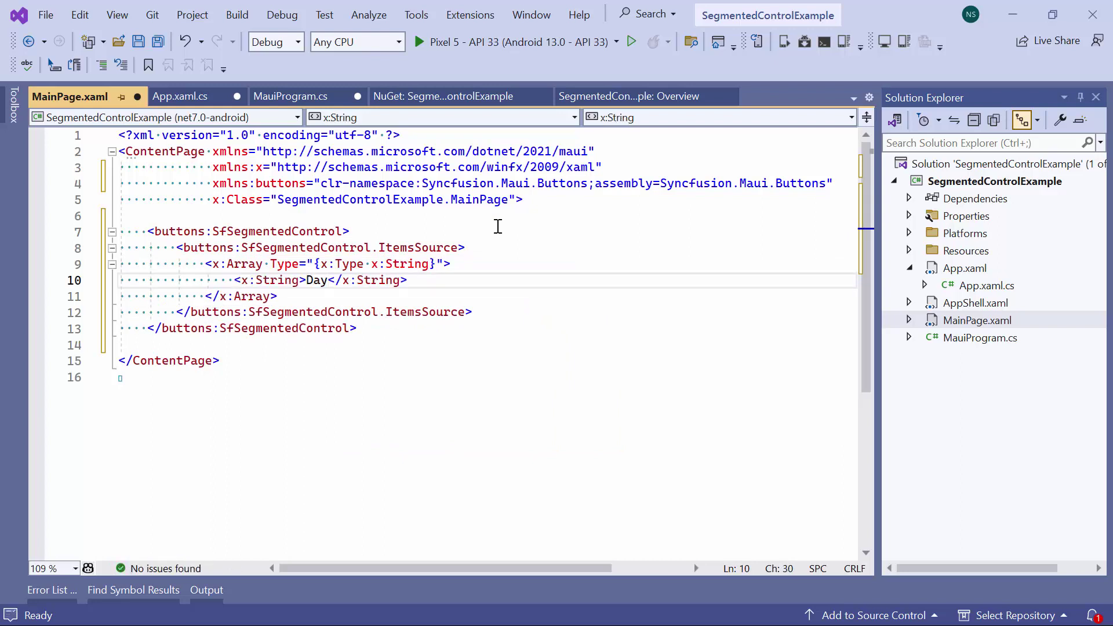
pyautogui.press('End')
pyautogui.press('Return')
pyautogui.write('<x:String>Week')
pyautogui.press('End')
pyautogui.press('Return')
pyautogui.write('<x:String>Month')
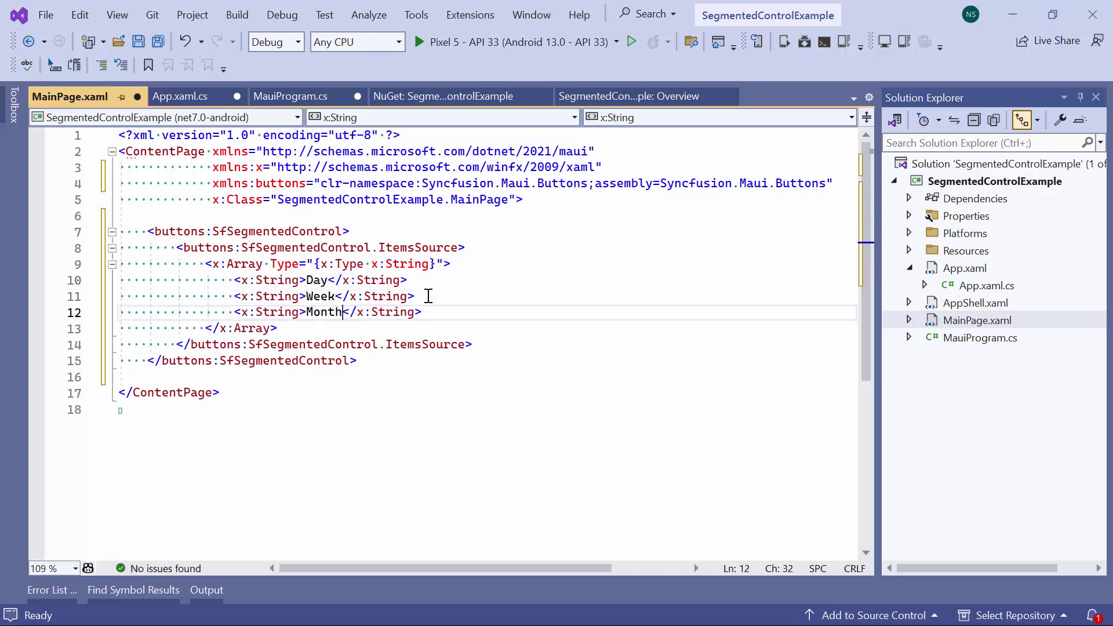
pyautogui.press('End')
pyautogui.press('Return')
pyautogui.write('<x:String>Year')
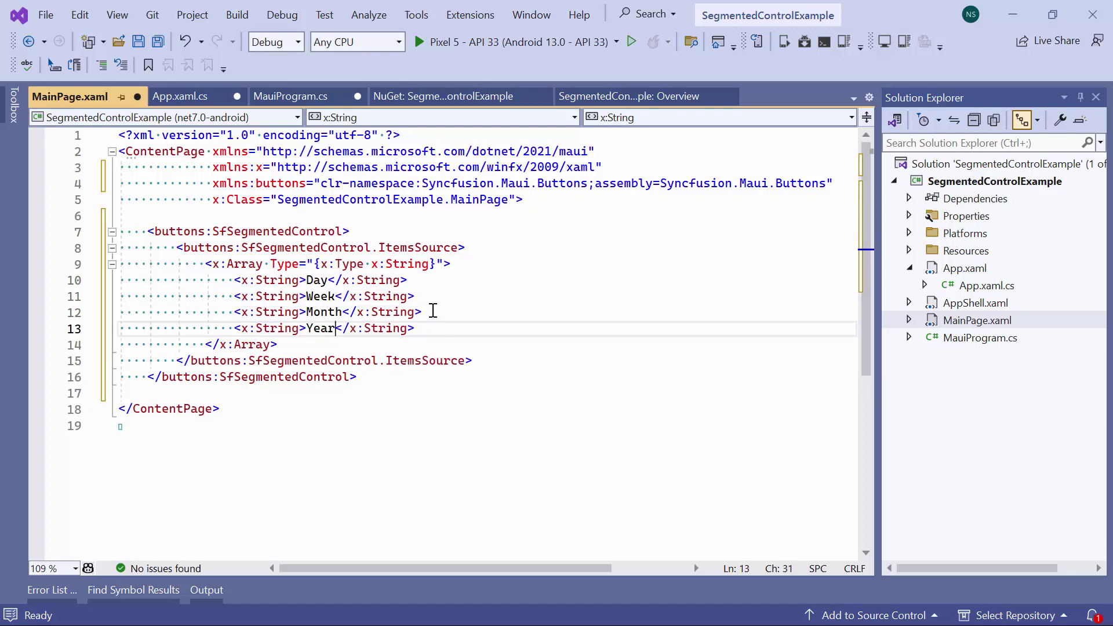
# - Run the app on the emulator, tap Week, Month, Year and Day segments, then stop debugging
pyautogui.click(513, 41)
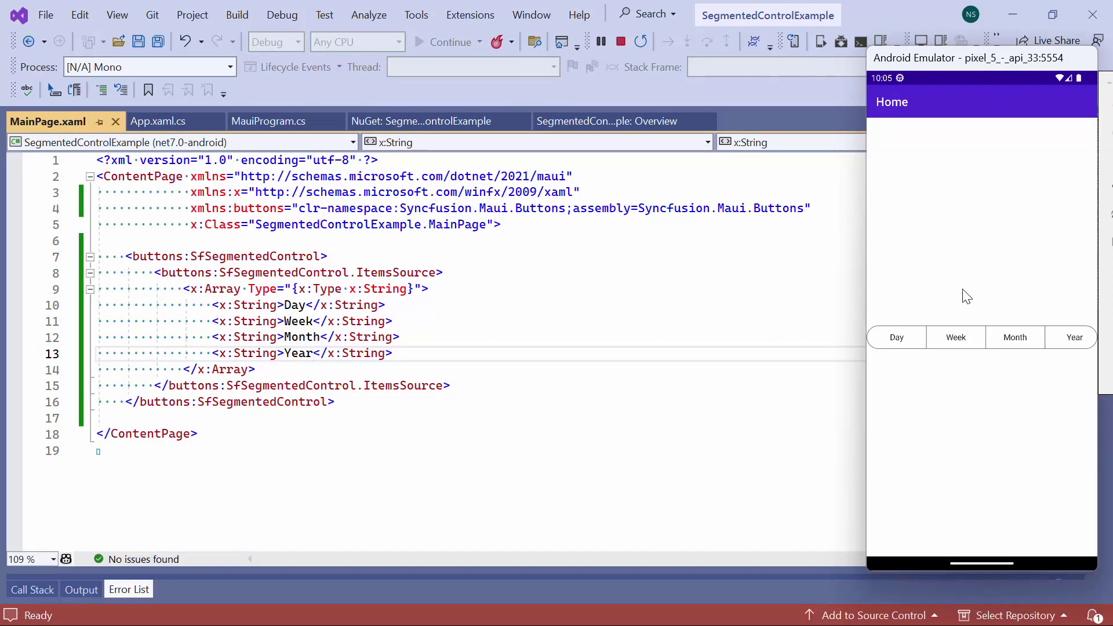
pyautogui.click(958, 338)
pyautogui.click(1015, 339)
pyautogui.click(1059, 337)
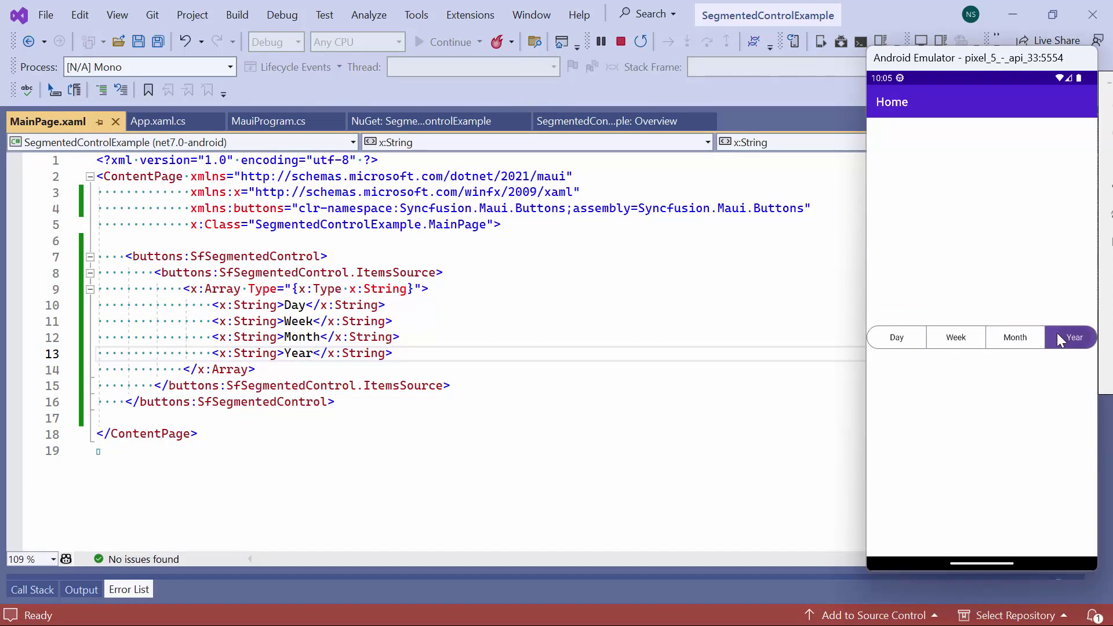
pyautogui.click(901, 346)
pyautogui.hotkey('shift', 'F5')
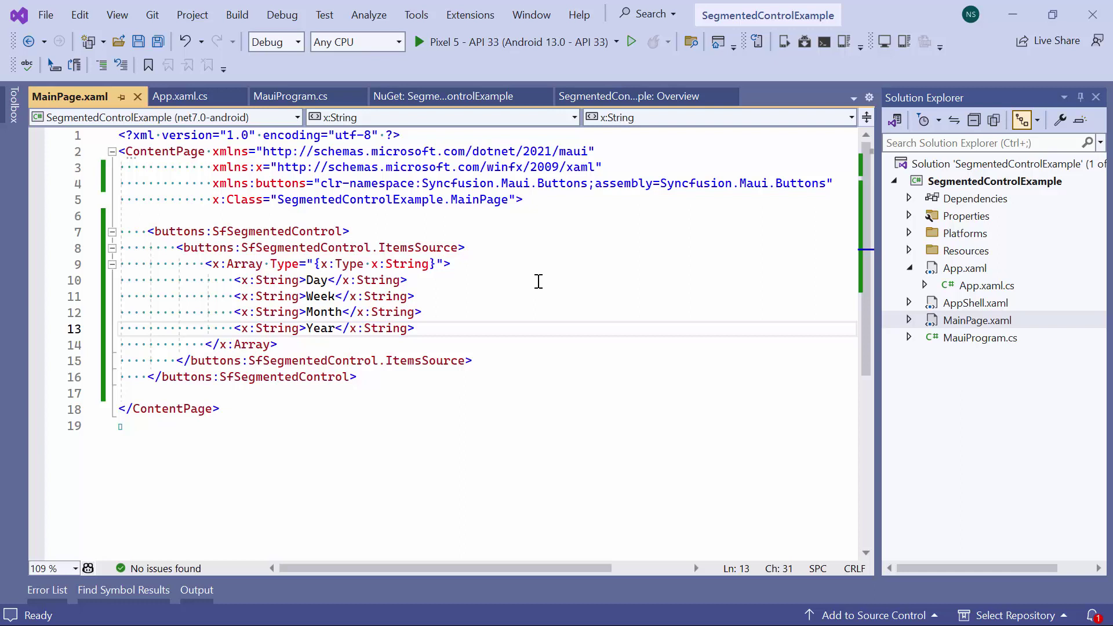
# - Delete the hard-coded ItemsSource block from MainPage.xaml
pyautogui.moveTo(472, 361); pyautogui.dragTo(177, 251)
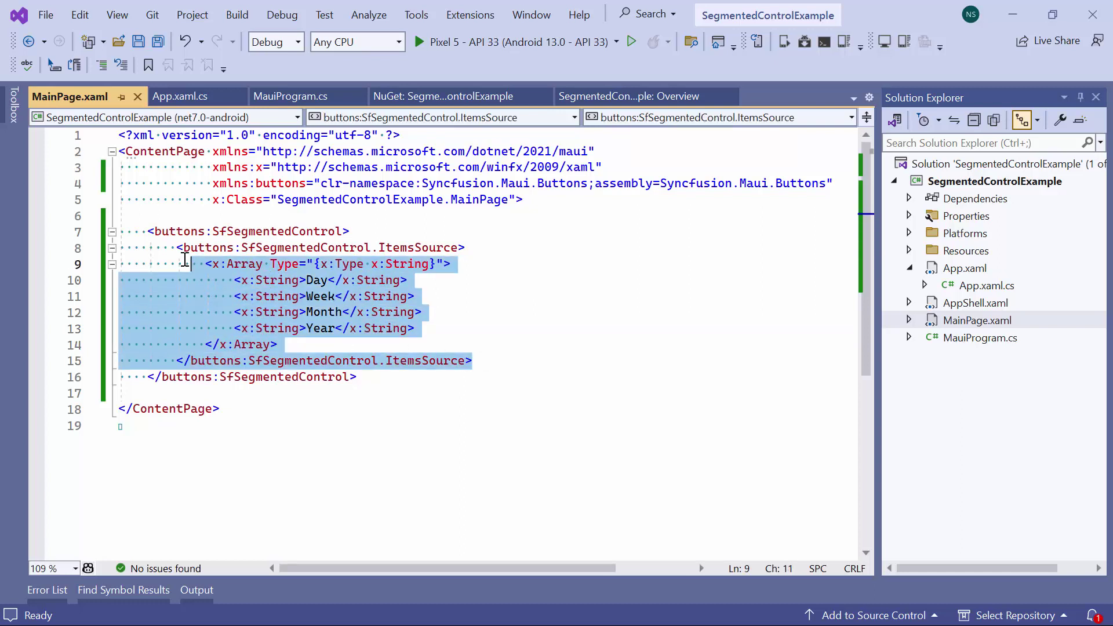
pyautogui.press('Delete')
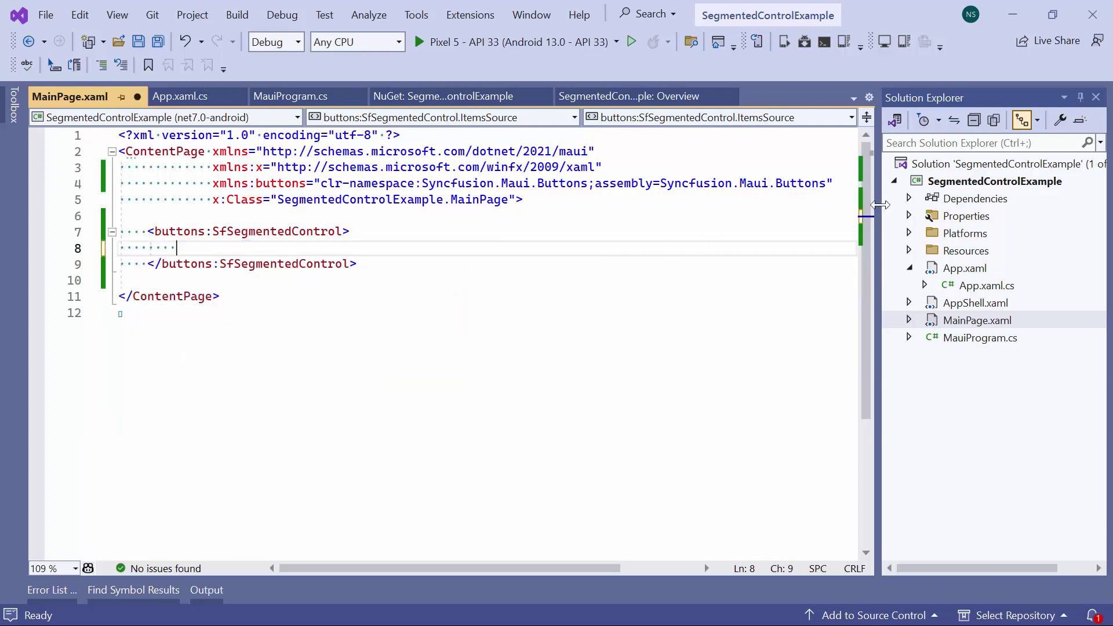
# - Add a new Class item named ViewModel to the SegmentedControlExample project
pyautogui.click(939, 182)
pyautogui.rightClick(940, 181)
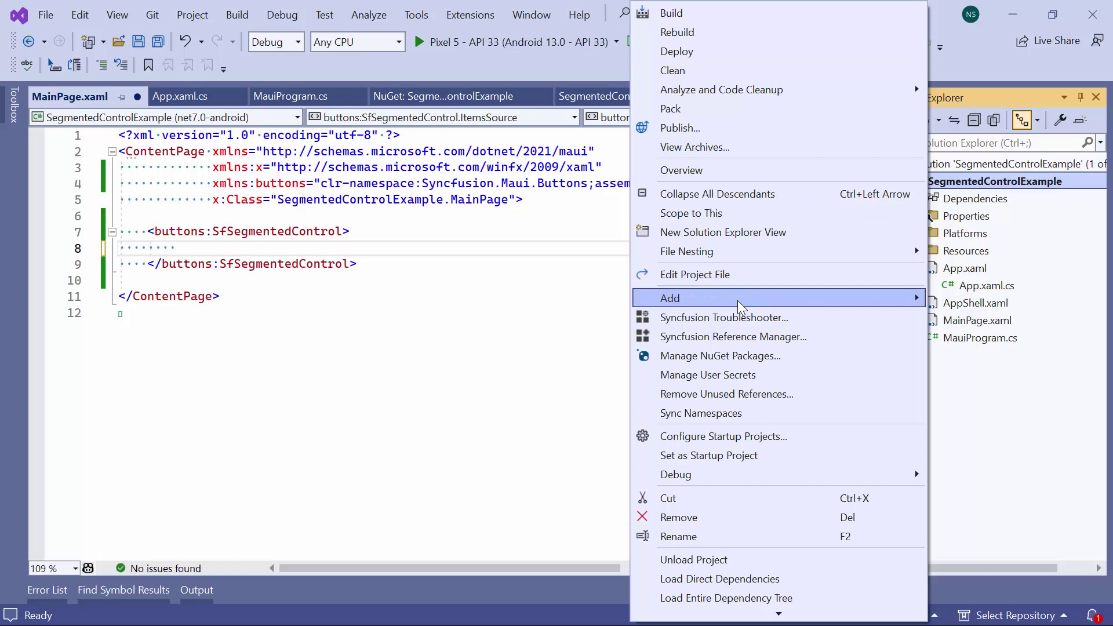
pyautogui.moveTo(740, 297)
pyautogui.click(539, 303)
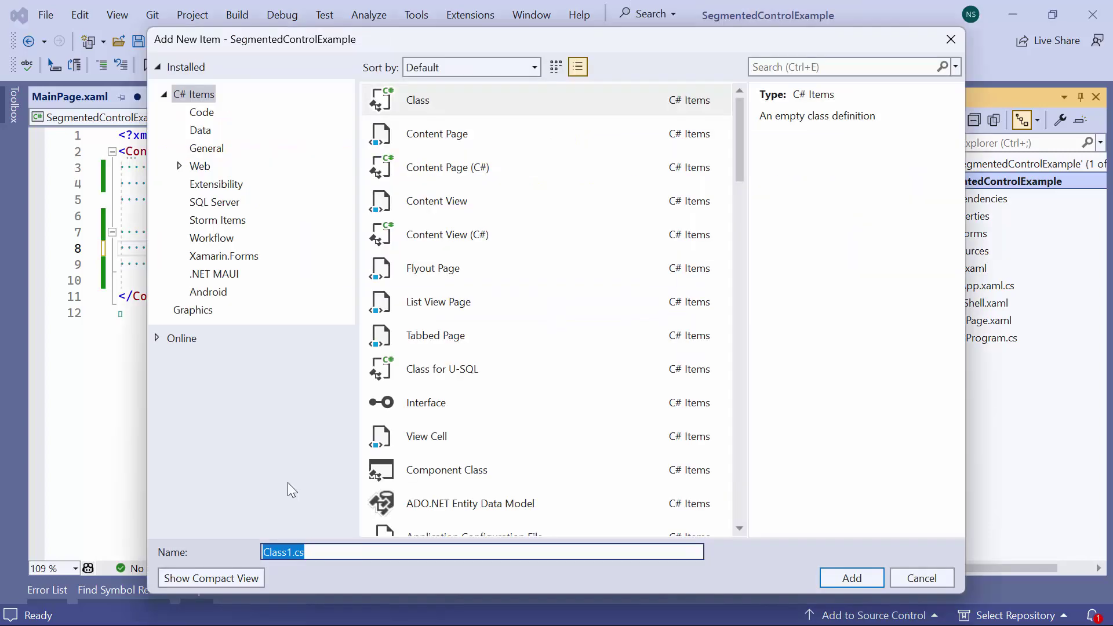
pyautogui.write('ViewModel')
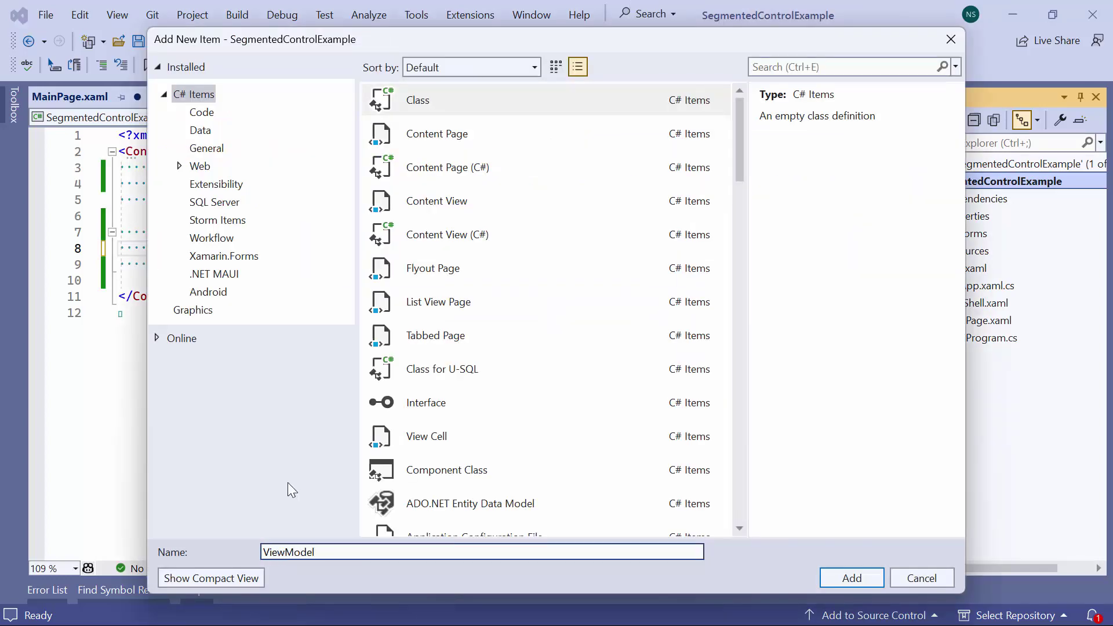
pyautogui.press('Return')
# - Make ViewModel public with a constructor and an ObservableCollection<SfSegmentItem> SegmentItems property
pyautogui.doubleClick(205, 265)
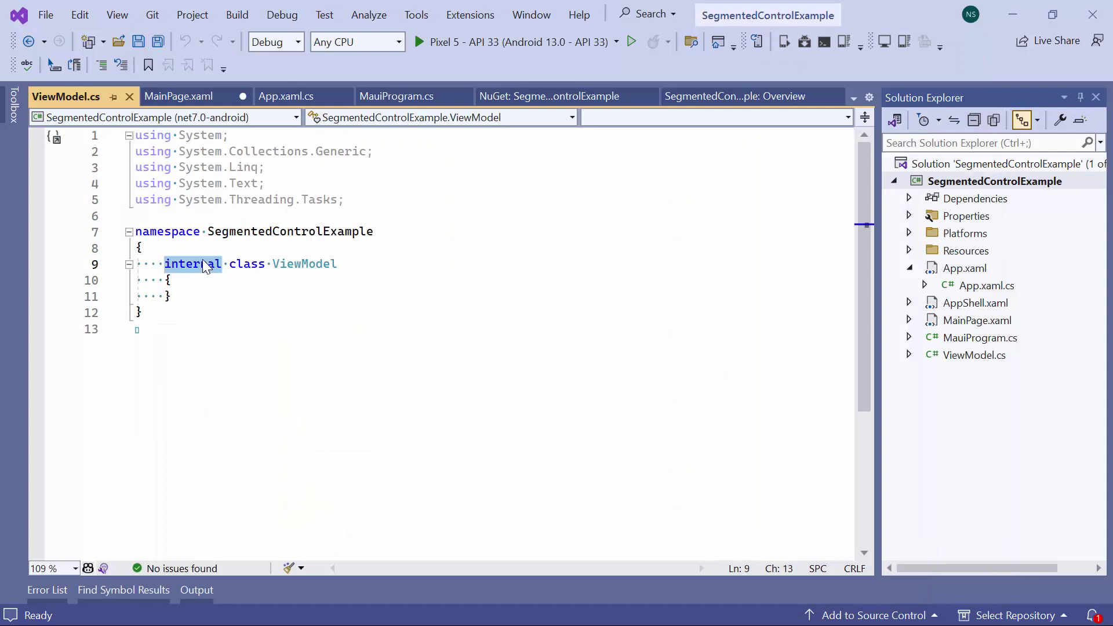
pyautogui.write('public')
pyautogui.click(199, 281)
pyautogui.press('Return')
pyautogui.press('Return')
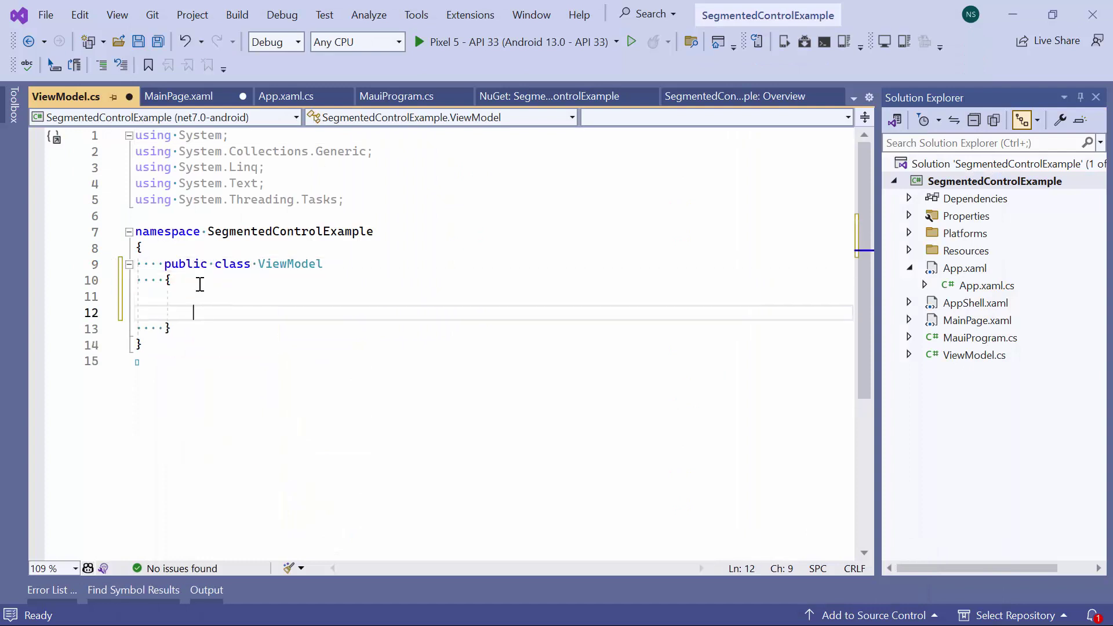
pyautogui.write('public vie')
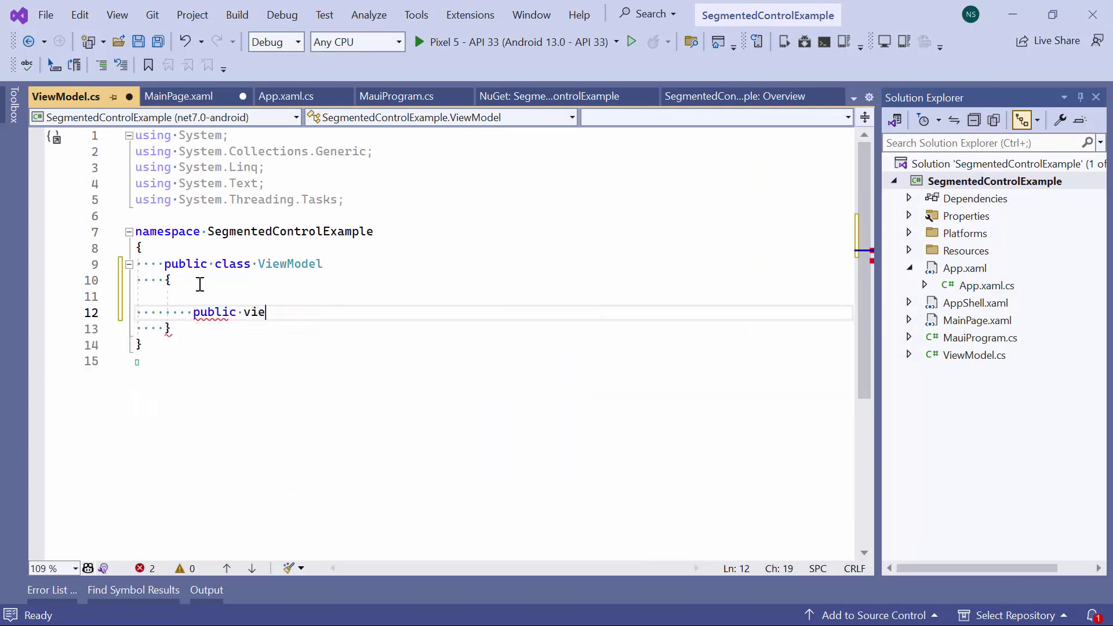
pyautogui.write('wmo')
pyautogui.press('Tab')
pyautogui.write('()')
pyautogui.press('Return')
pyautogui.write('{')
pyautogui.press('Return')
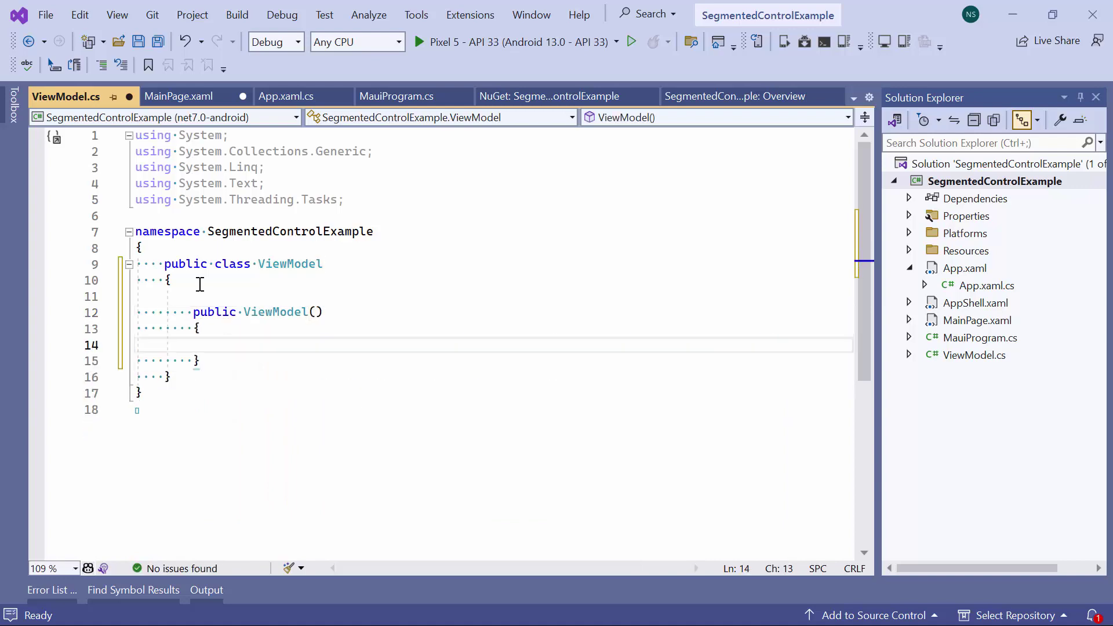
pyautogui.click(199, 281)
pyautogui.press('Down')
pyautogui.write('public ob')
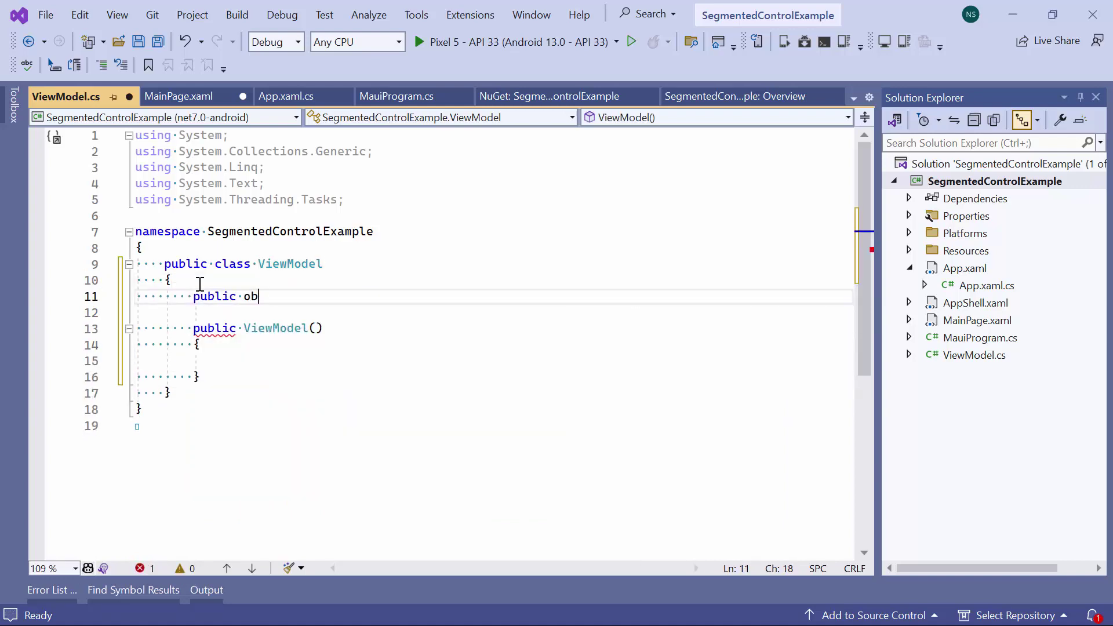
pyautogui.write('servablecolle')
pyautogui.press('Tab')
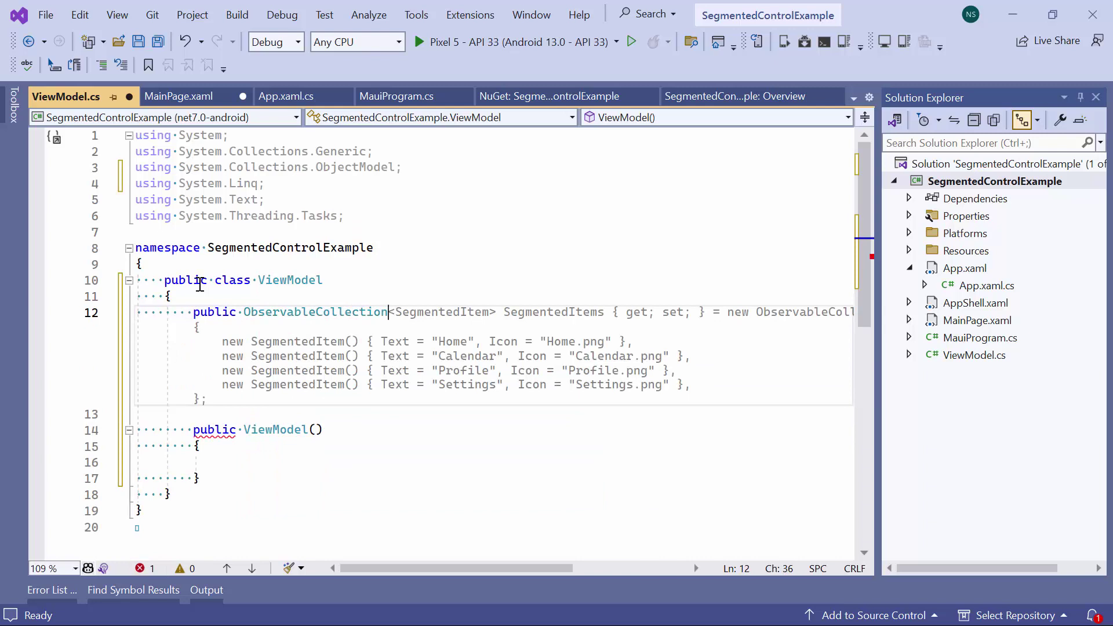
pyautogui.write('<sfsegmenti> Se')
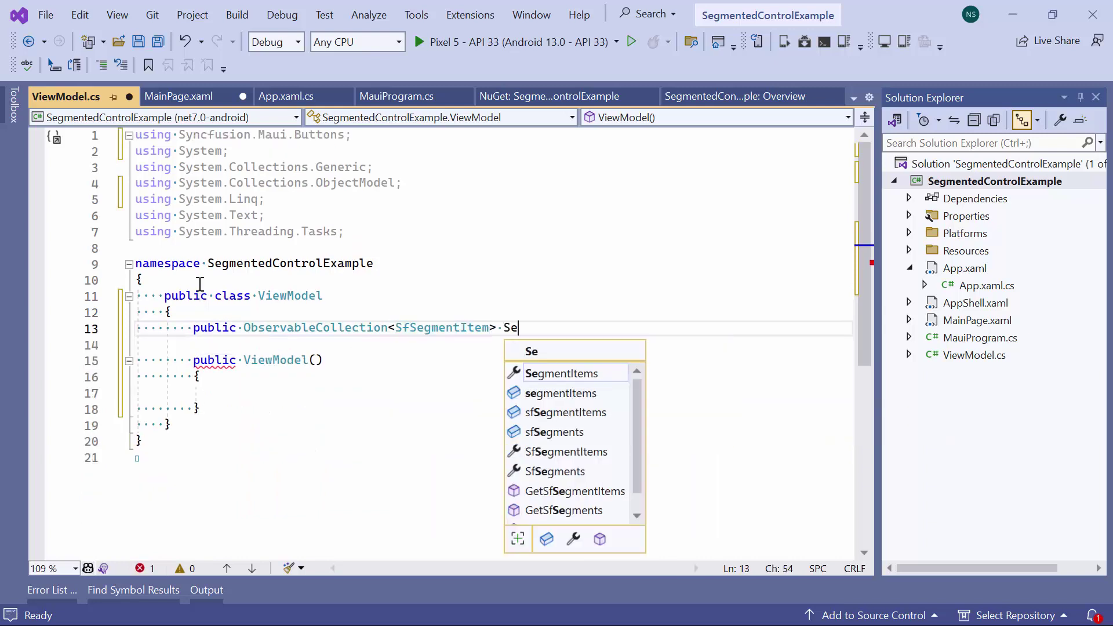
pyautogui.write('gmentItems { get; set; }')
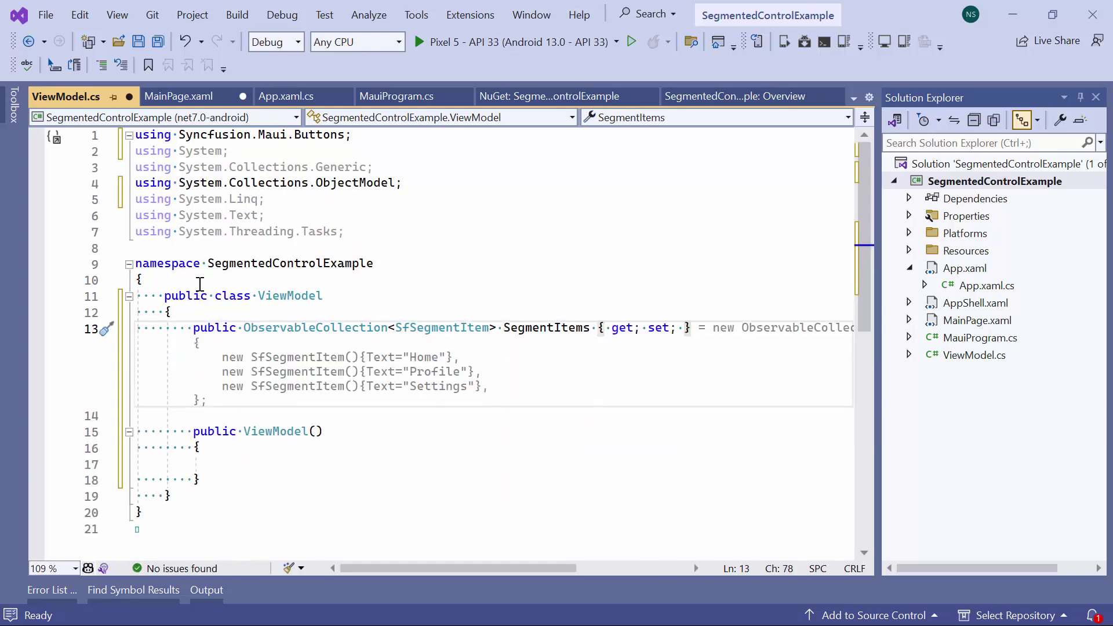
# - Initialize SegmentItems in the constructor with Walk, Bike, Car and Bus SfSegmentItems
pyautogui.click(235, 464)
pyautogui.write('segmen')
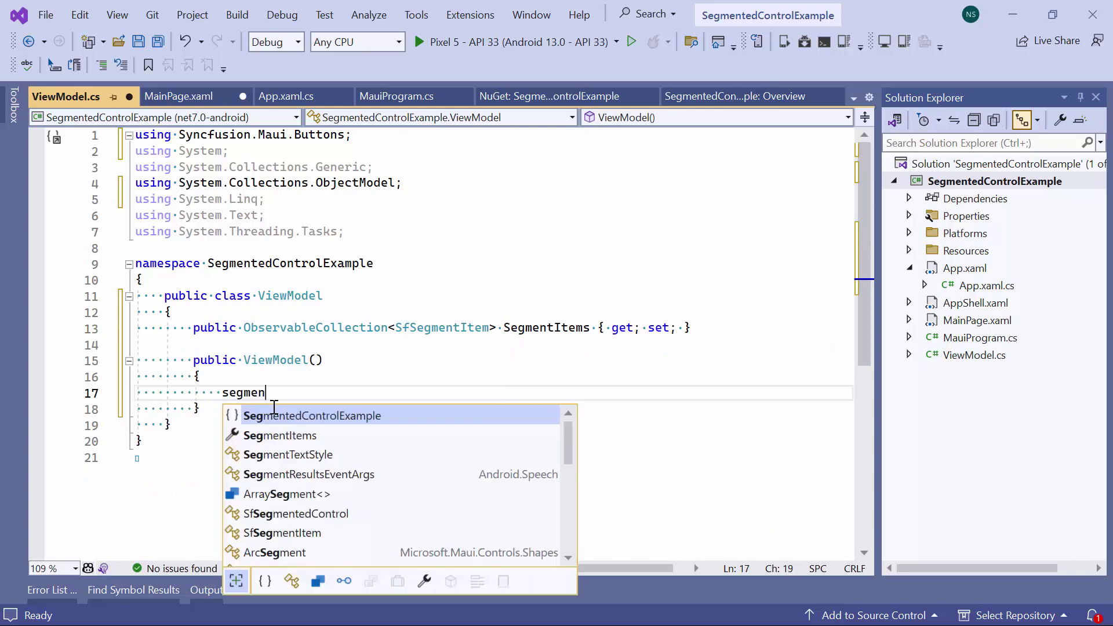
pyautogui.write('tItem')
pyautogui.press('Tab')
pyautogui.write('= new ')
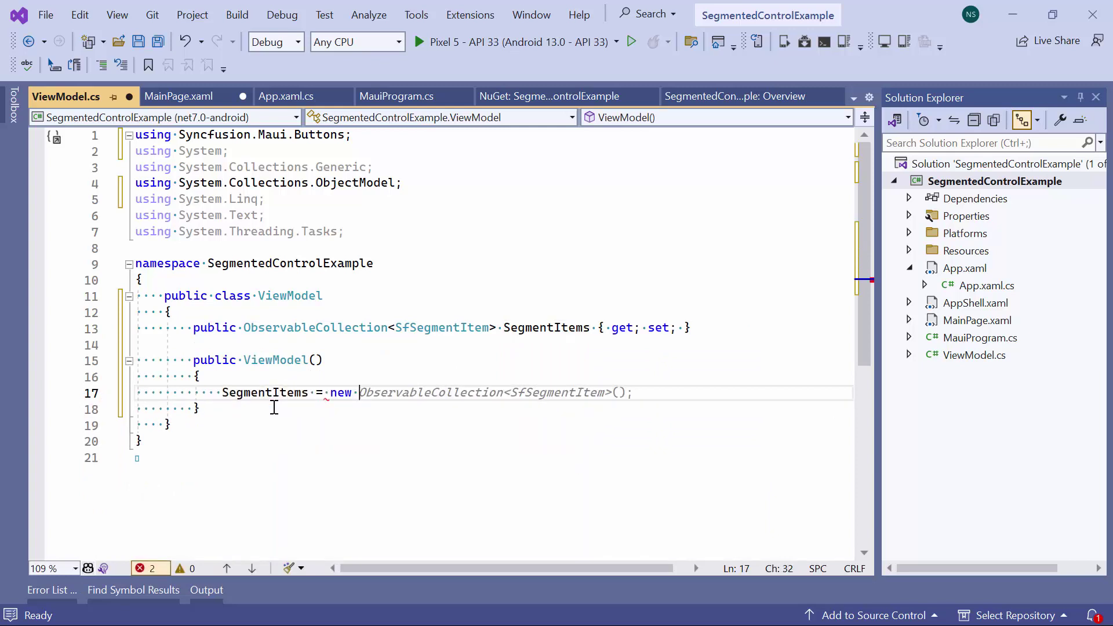
pyautogui.write('observa')
pyautogui.press('Tab')
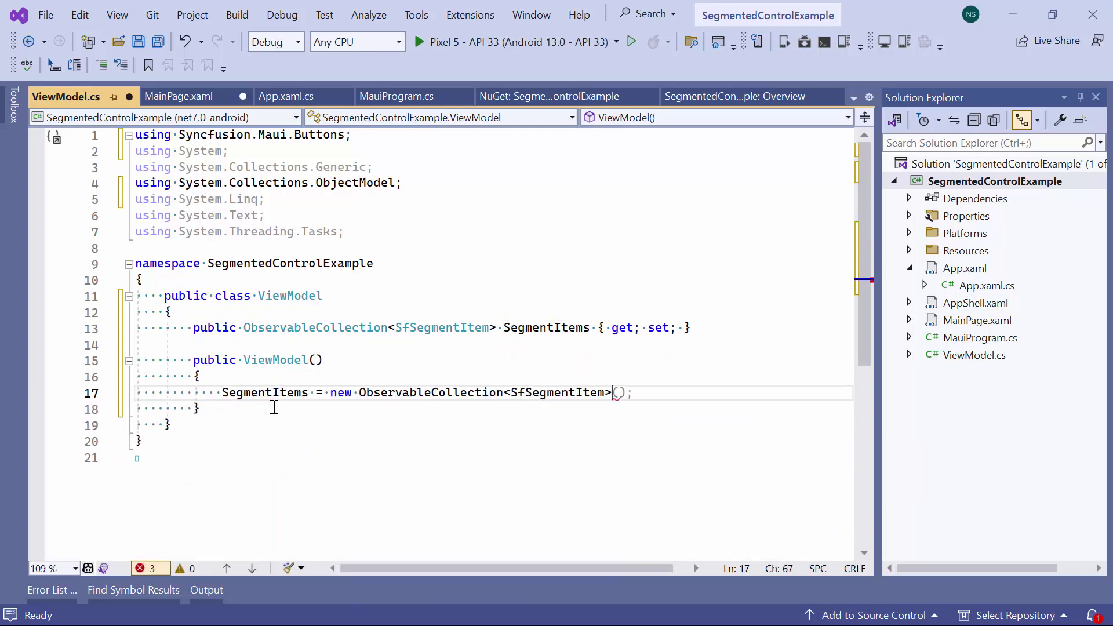
pyautogui.write('(){')
pyautogui.press('Return')
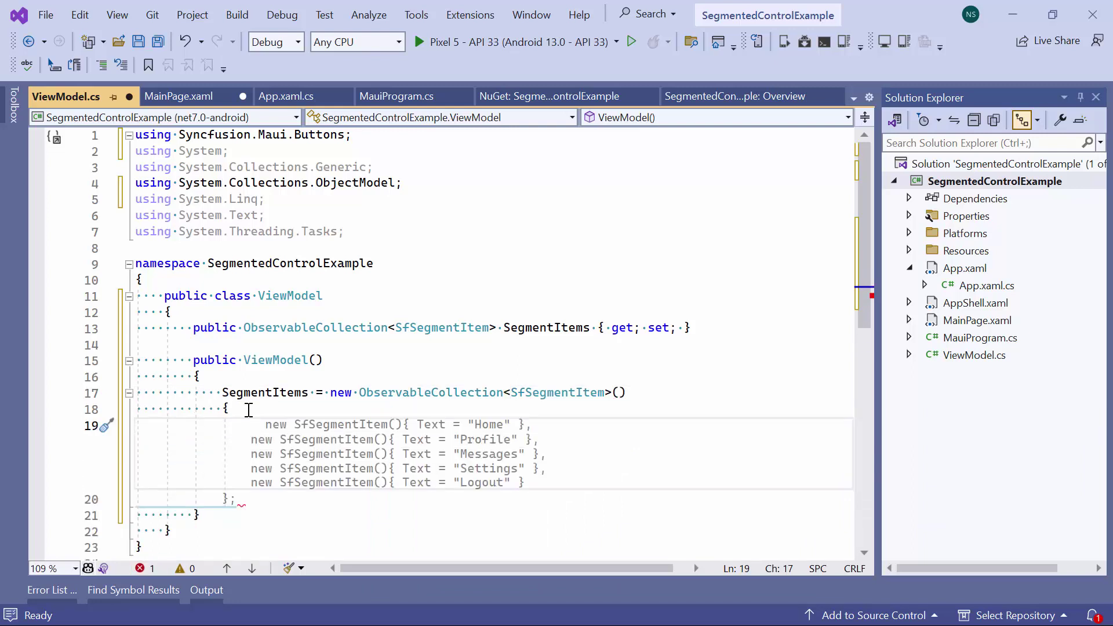
pyautogui.write('new SfSegmentItem(){Text ="Walk"},')
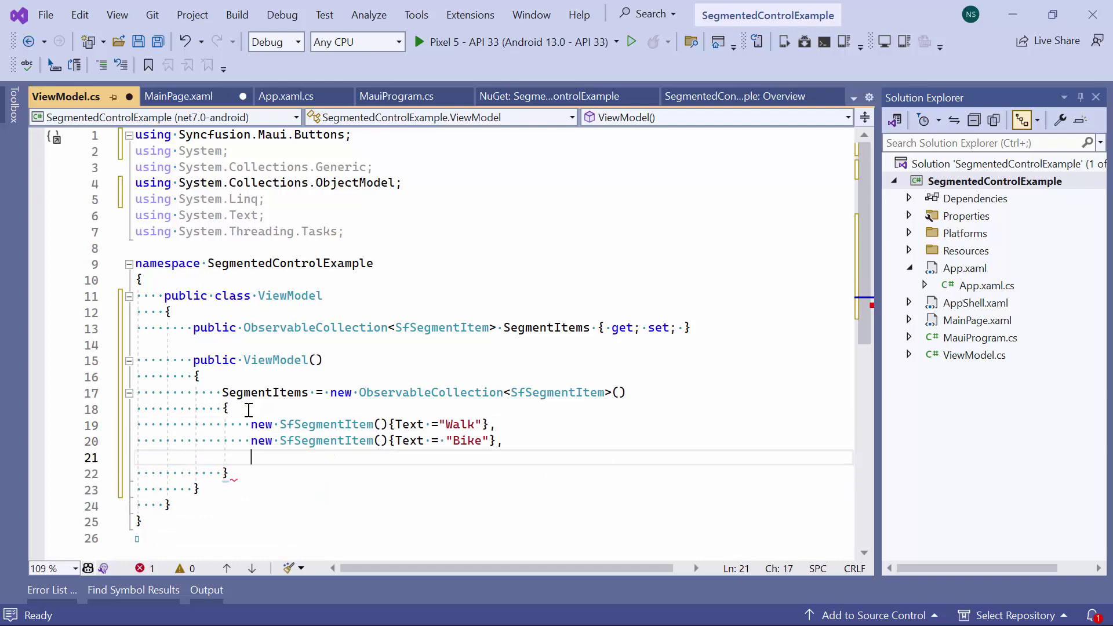
pyautogui.write('                 new SfSegmentItem(){Text = "Bike"},                 new SfSegmentItem(){Text = "Car"},                 new SfSegmentItem(){Text="Bus"},')
pyautogui.press('Down')
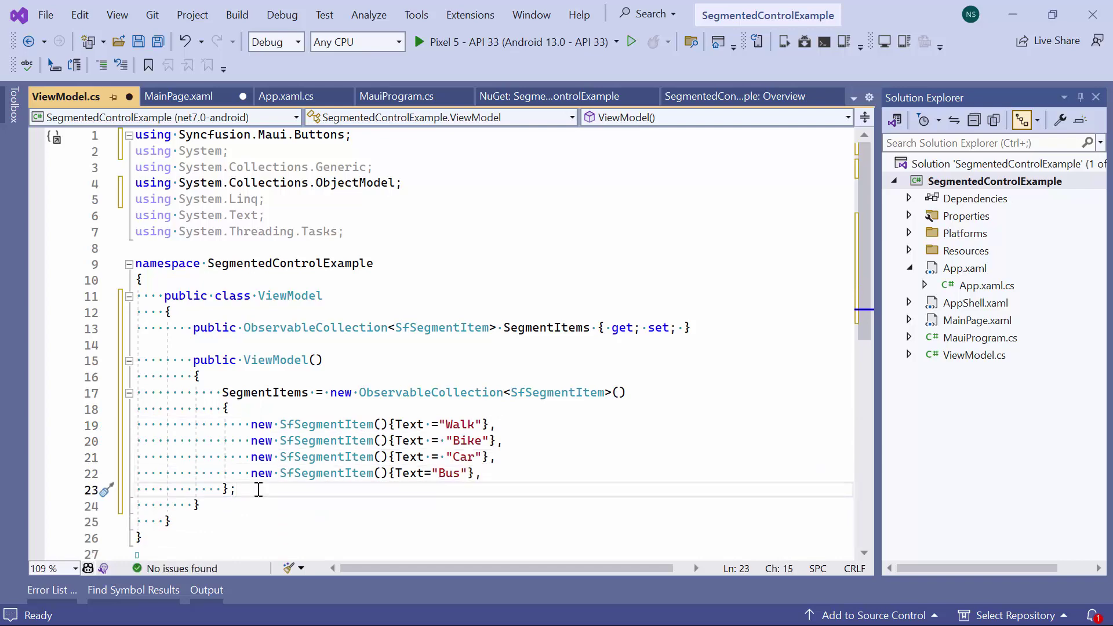
# - In MainPage.xaml add xmlns:local and set ContentPage.BindingContext to a local:ViewModel instance
pyautogui.click(178, 95)
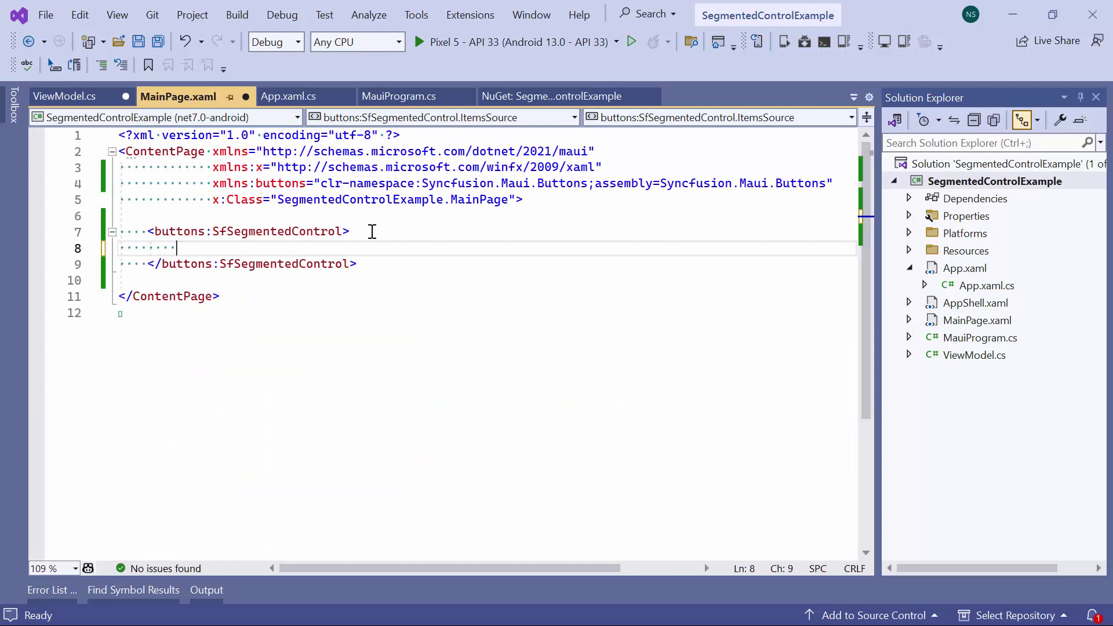
pyautogui.click(834, 191)
pyautogui.press('Return')
pyautogui.write('xm')
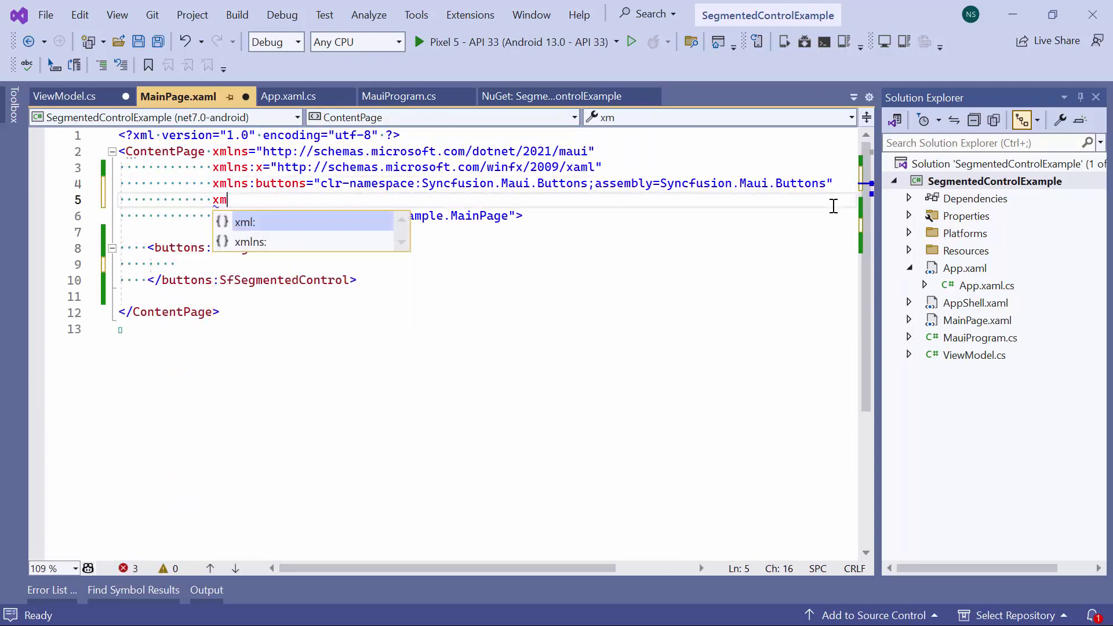
pyautogui.write('lns:local="')
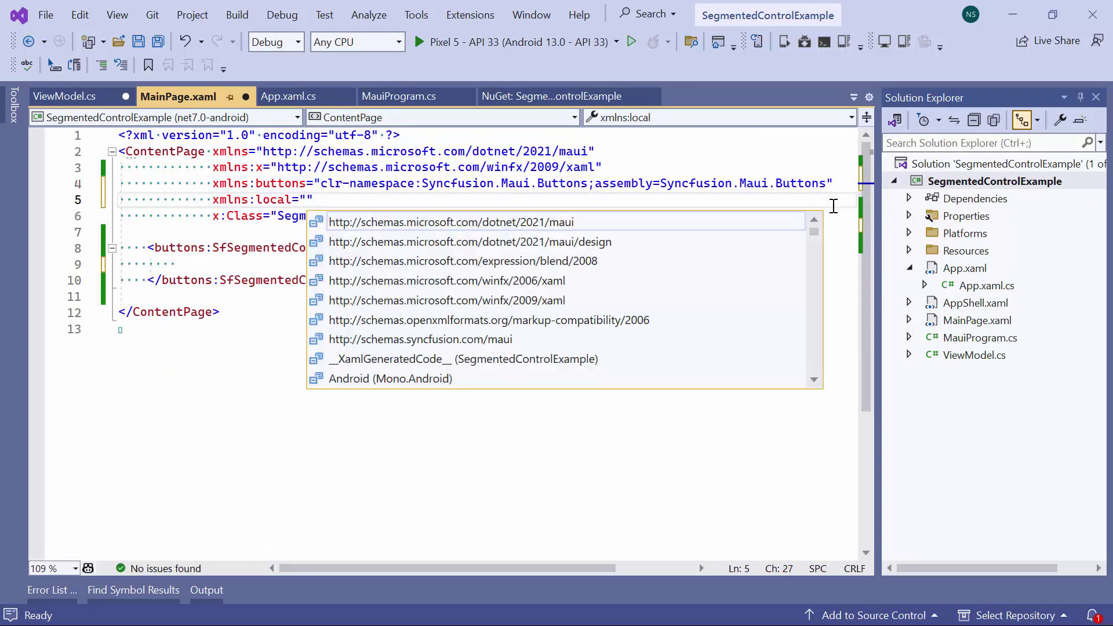
pyautogui.write('clr-namespace:SegmentedControlExample')
pyautogui.click(560, 218)
pyautogui.press('Return')
pyautogui.press('Return')
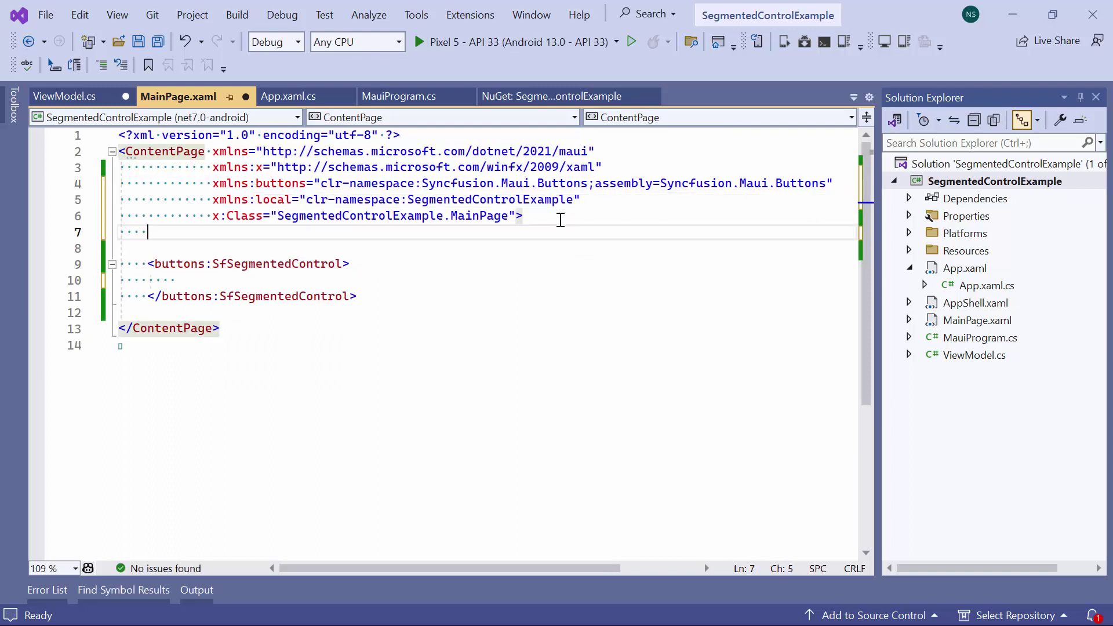
pyautogui.write('<contentPage.')
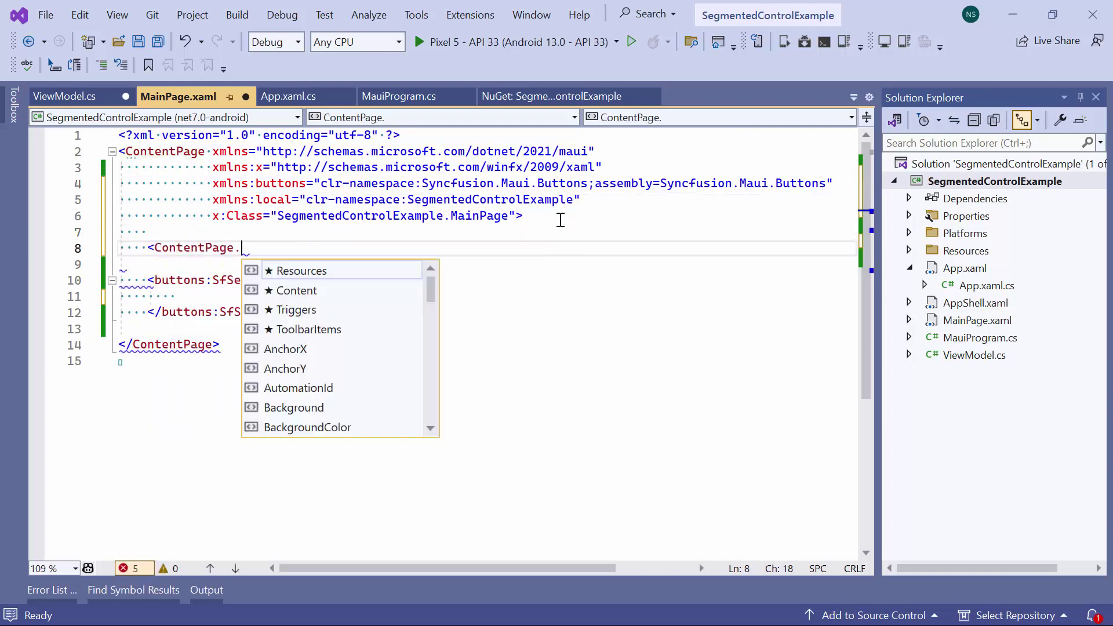
pyautogui.write('bind>')
pyautogui.press('Return')
pyautogui.write('<loca')
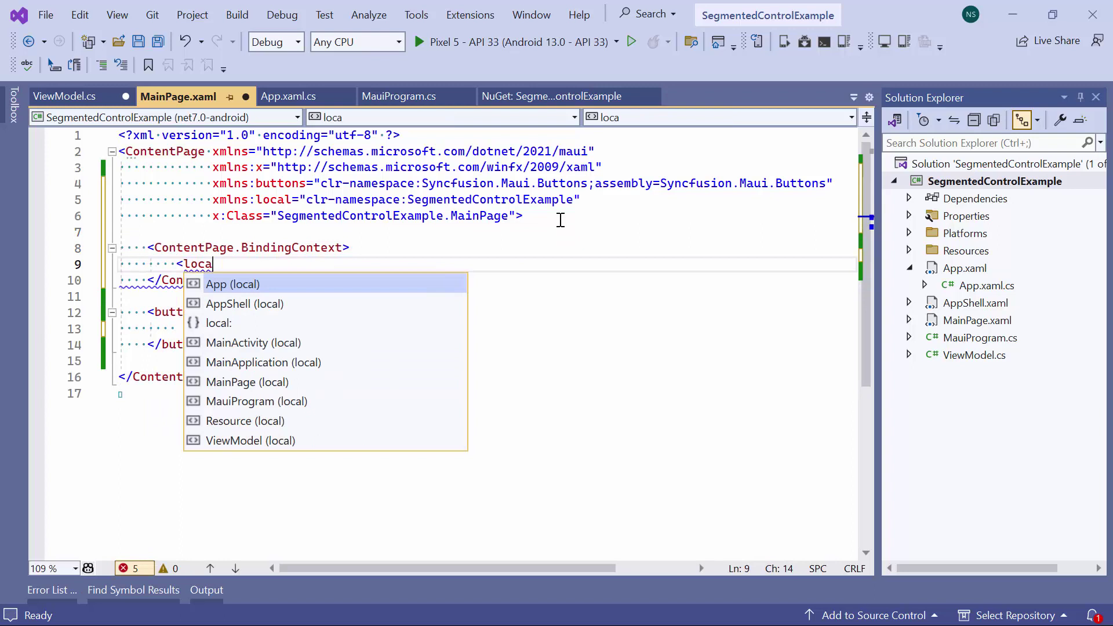
pyautogui.write('l:viewMode />')
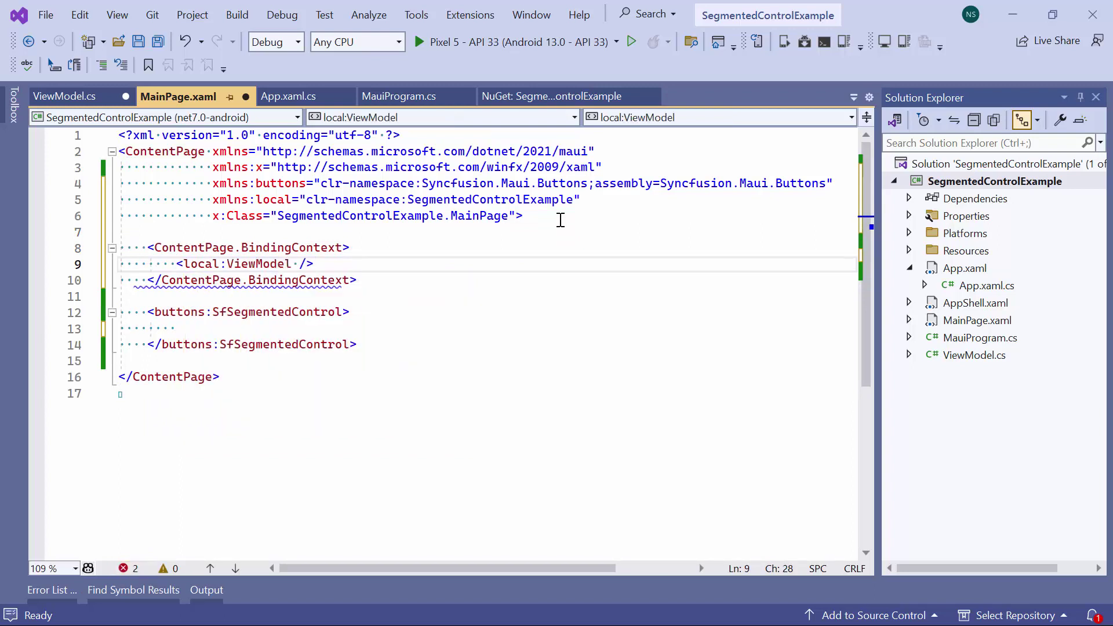
# - Bind the SfSegmentedControl's ItemsSource to SegmentItems
pyautogui.click(463, 318)
pyautogui.press('Left')
pyautogui.write('Ite')
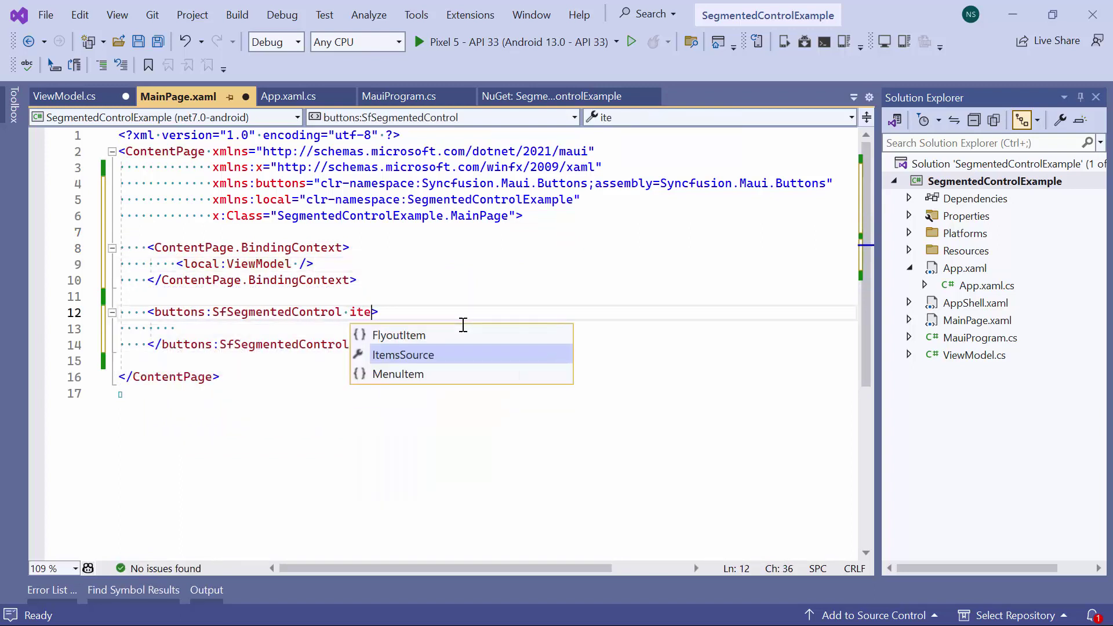
pyautogui.write('msSource={bindi ')
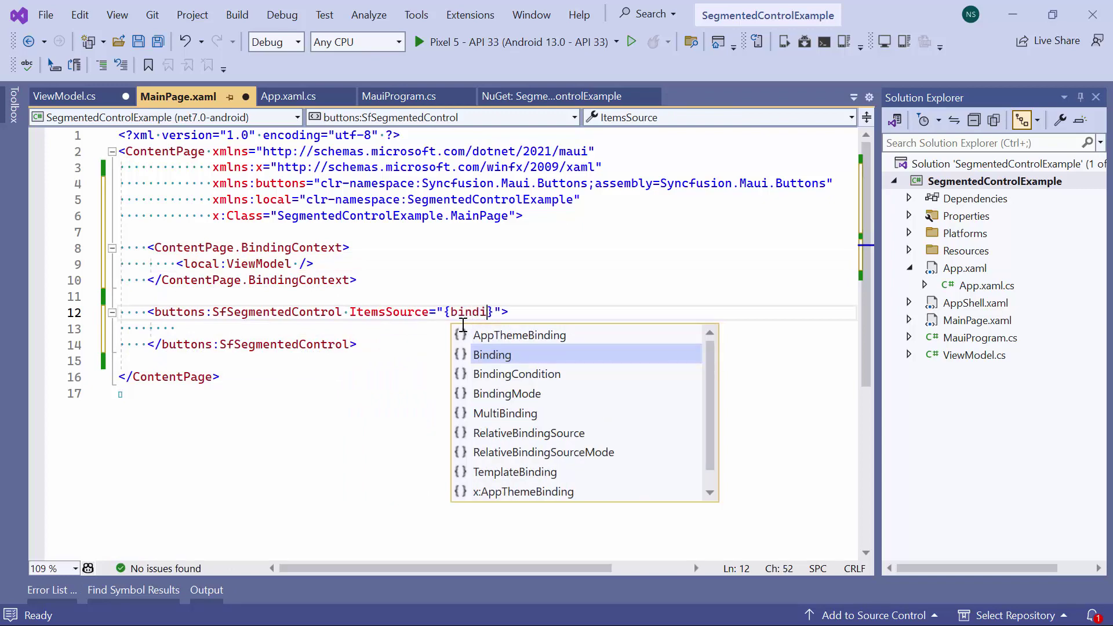
pyautogui.write('Segme')
pyautogui.press('Tab')
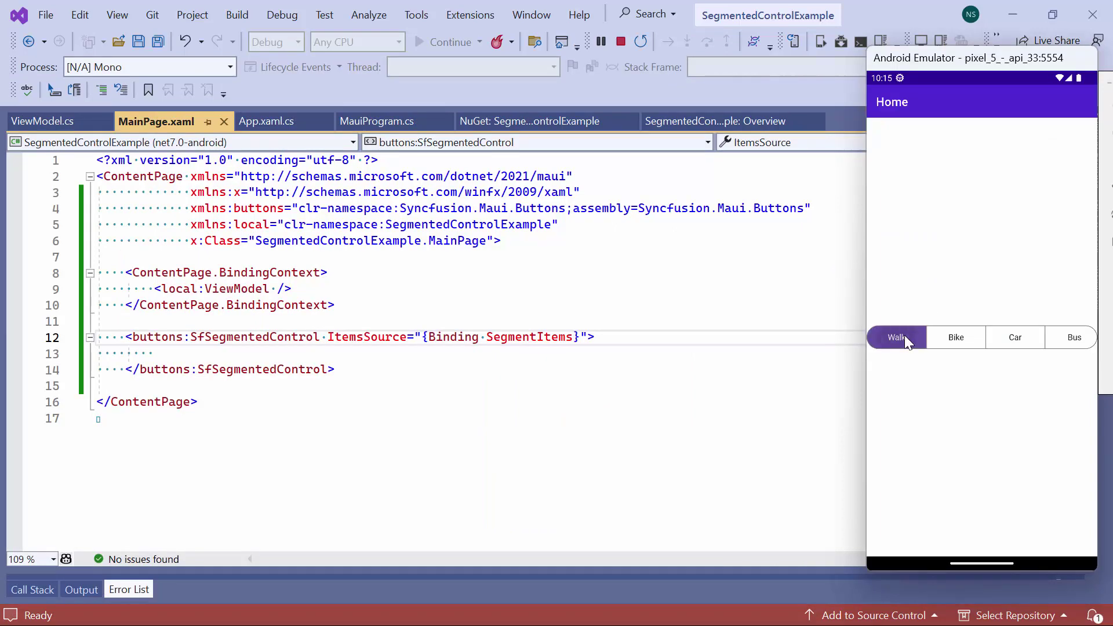
pyautogui.click(956, 339)
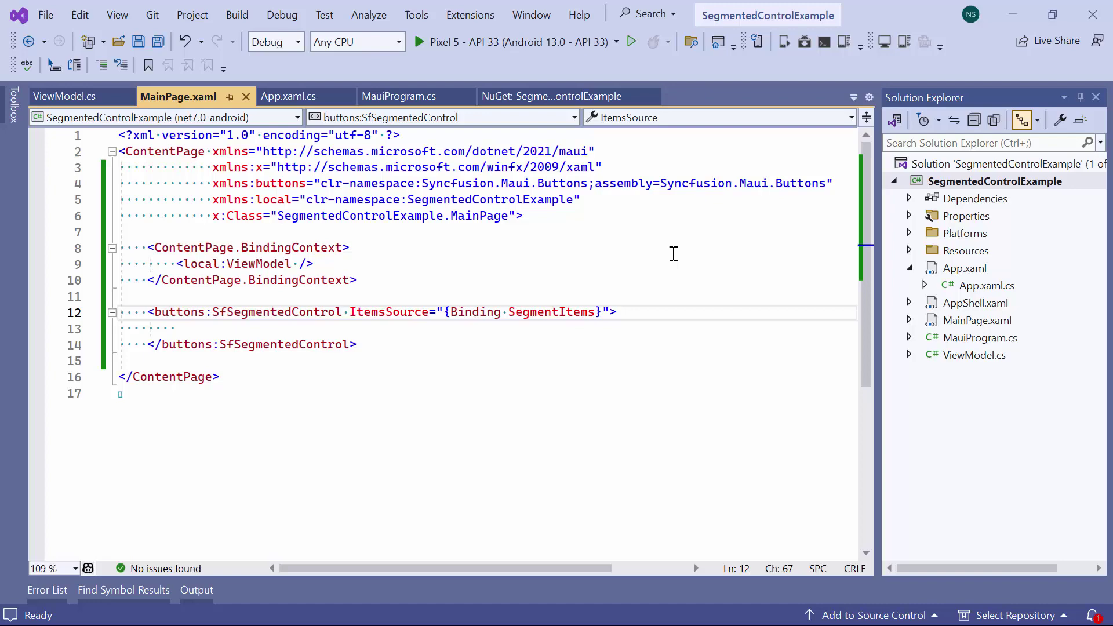
# - In ViewModel.cs give the Walk item an ImageSource FontImageSource block for its icon
pyautogui.doubleClick(965, 355)
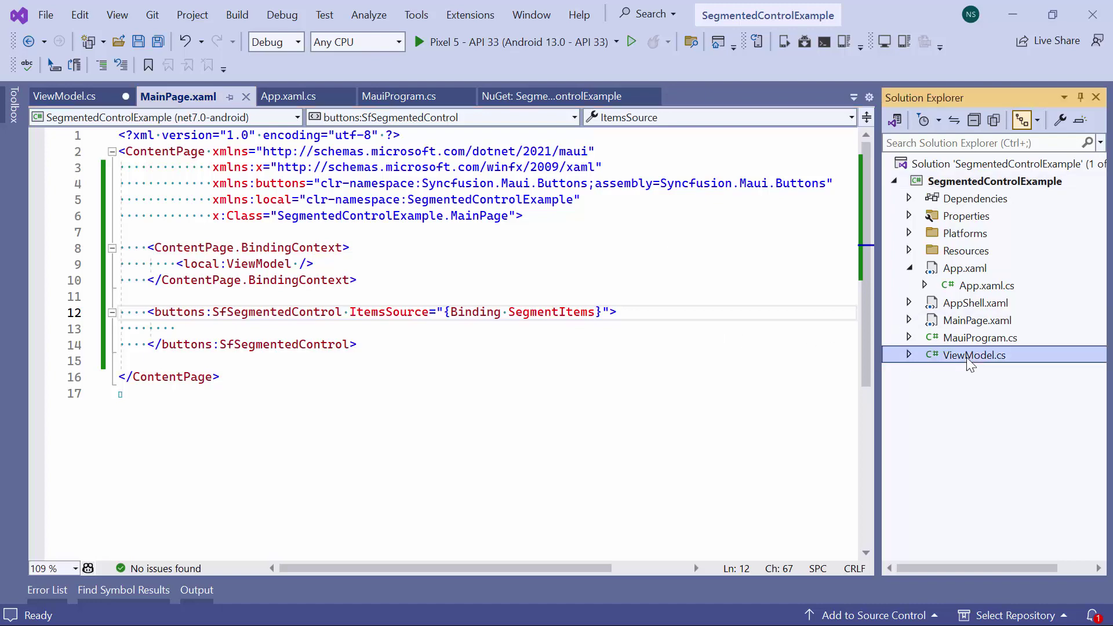
pyautogui.scroll(-1, 730, 325)
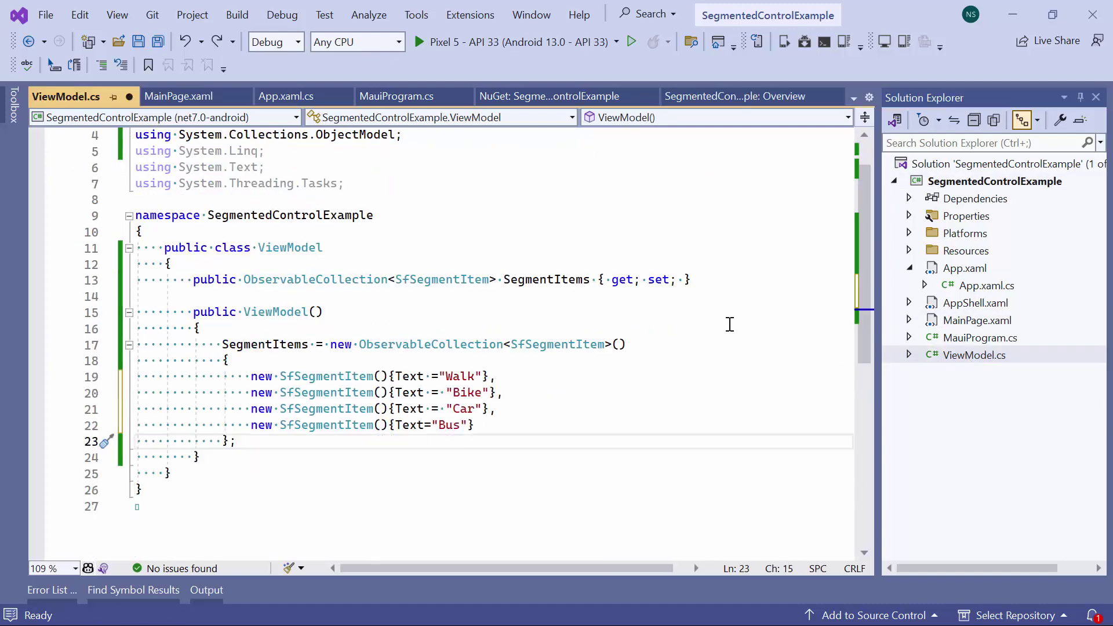
pyautogui.scroll(-1, 729, 325)
pyautogui.scroll(-1, 730, 324)
pyautogui.click(483, 280)
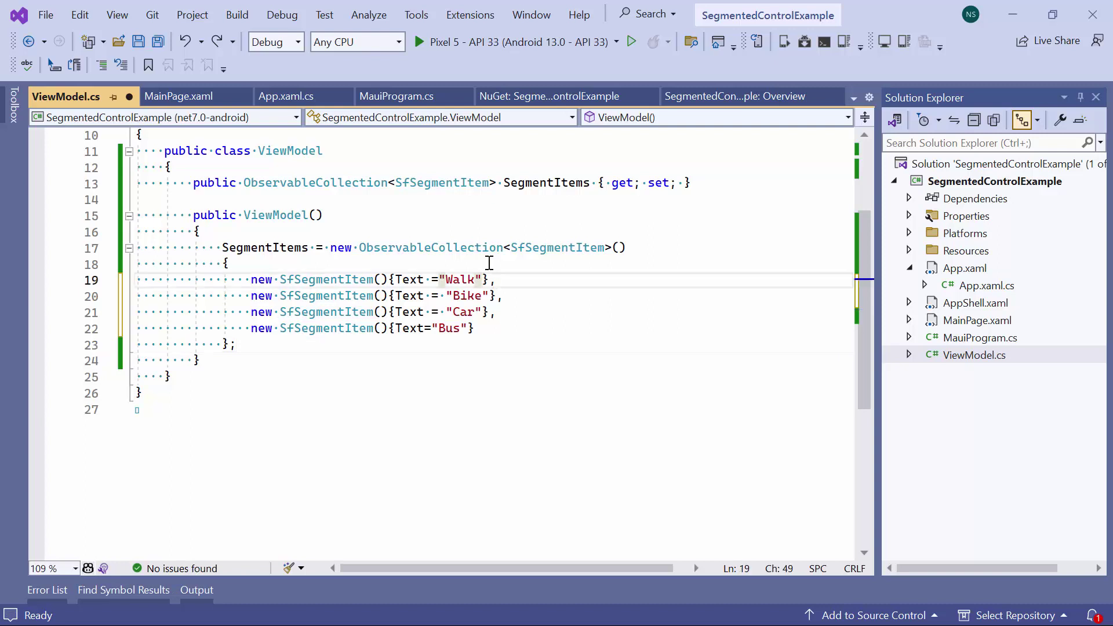
pyautogui.write(', Images')
pyautogui.press('Tab')
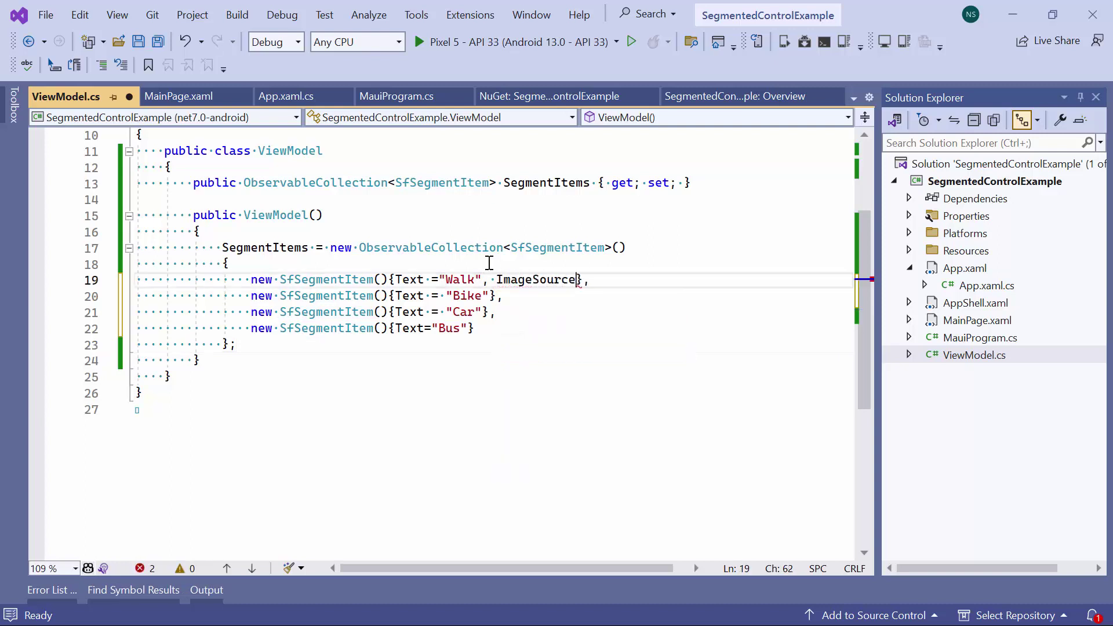
pyautogui.write('= new fontimag')
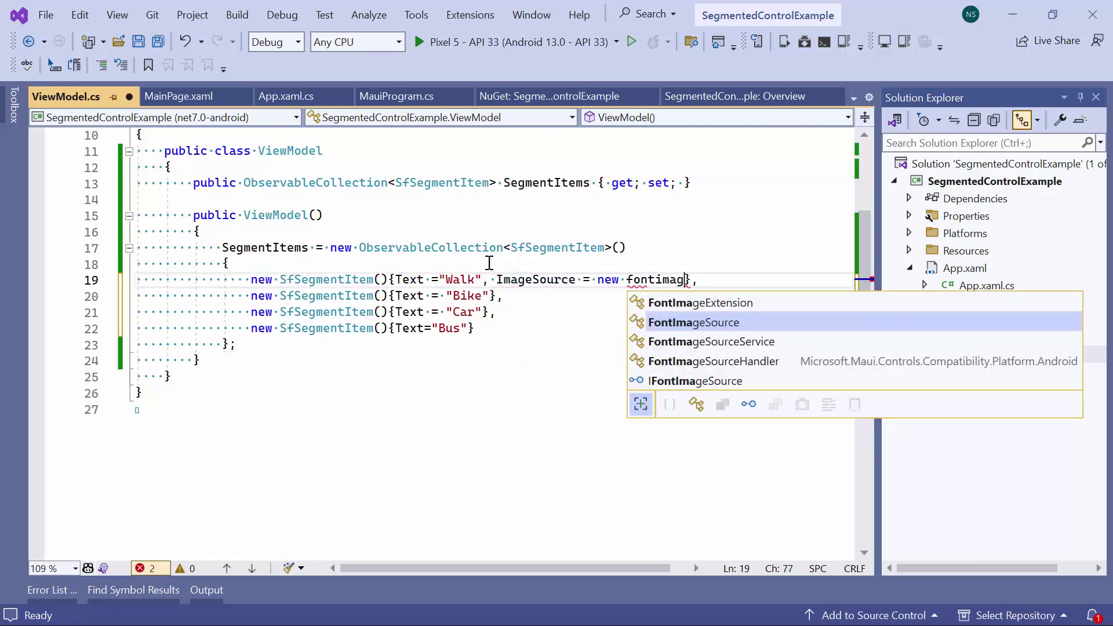
pyautogui.write('esource(){')
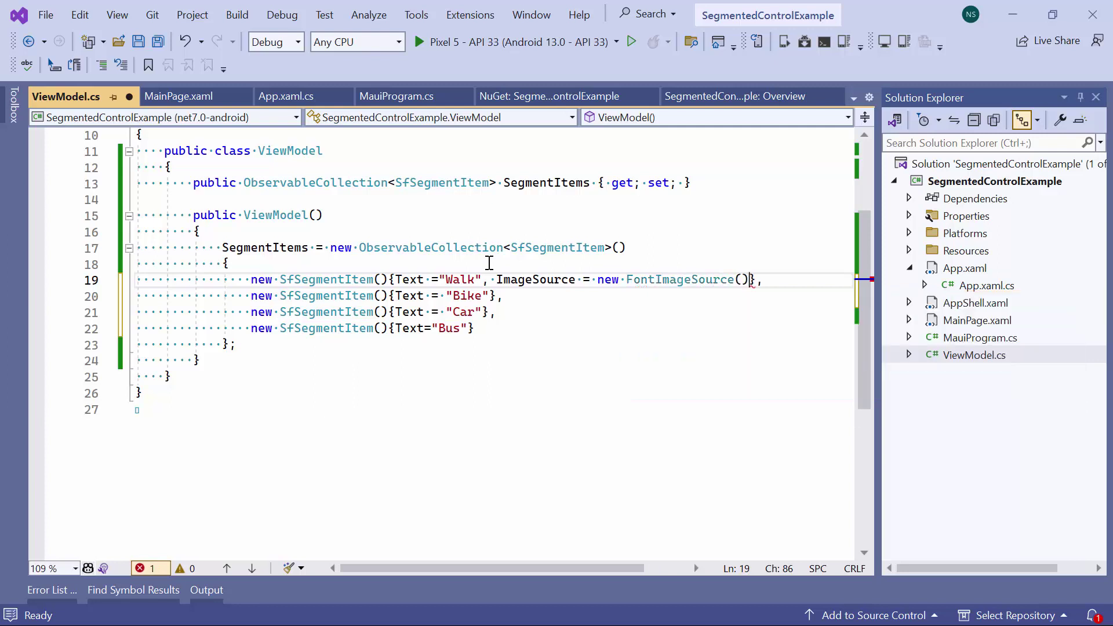
pyautogui.press('Return')
pyautogui.write('{')
pyautogui.click(282, 311)
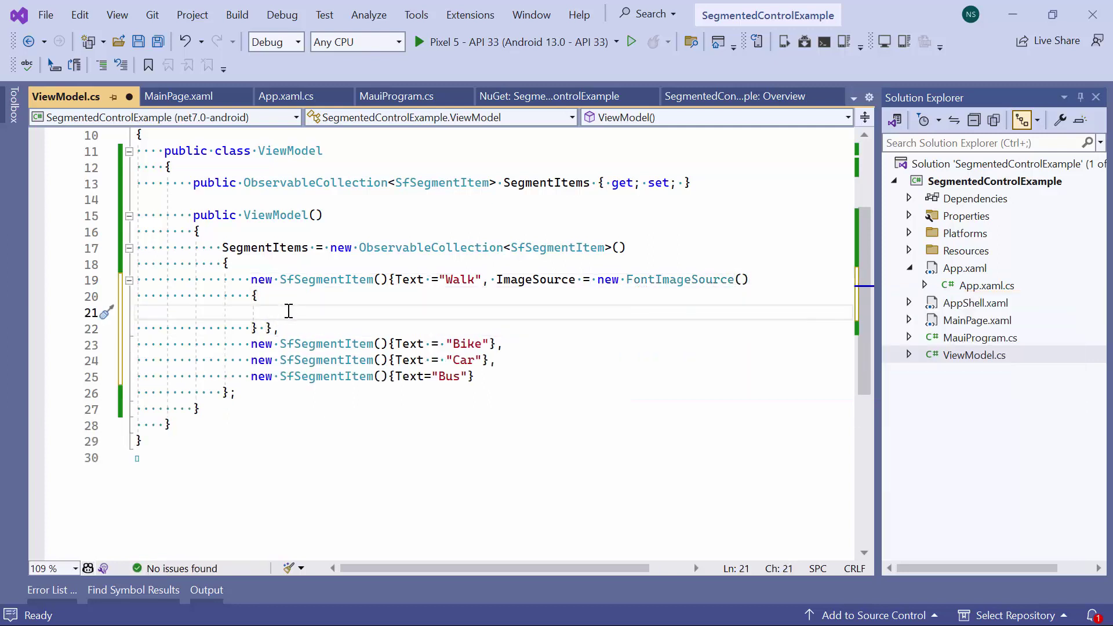
pyautogui.write('Glyph="\\uE705", ')
pyautogui.write('FontFamily = "Segmented UG Icons", Color=Colors.Black')
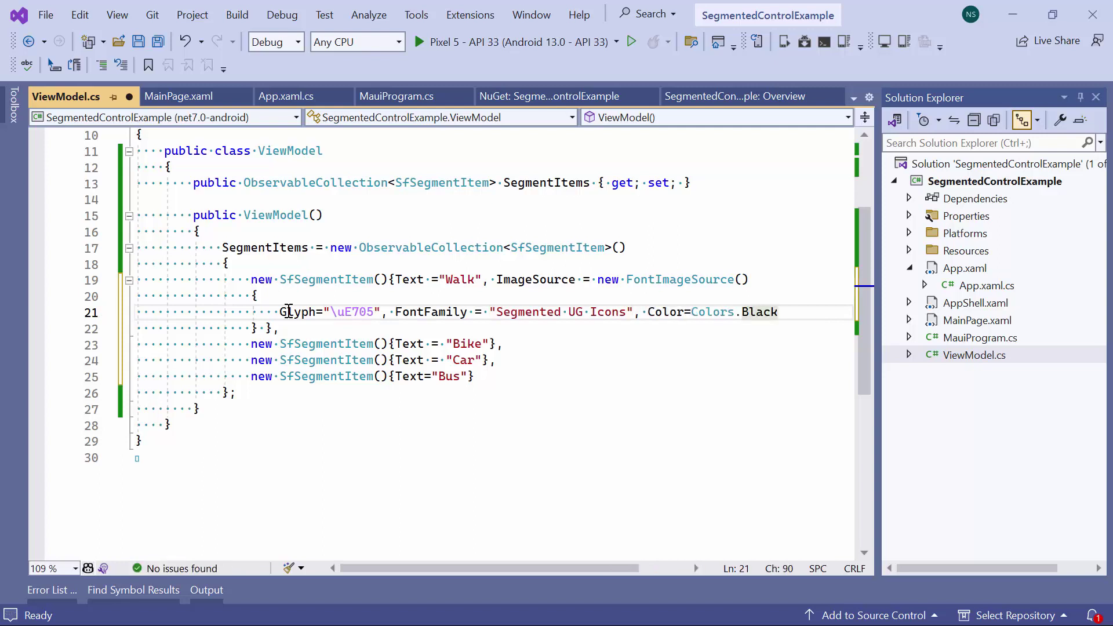
# - Check the project's font files for the Segmented UG Icons font, then continue the remaining items' icons
pyautogui.click(909, 250)
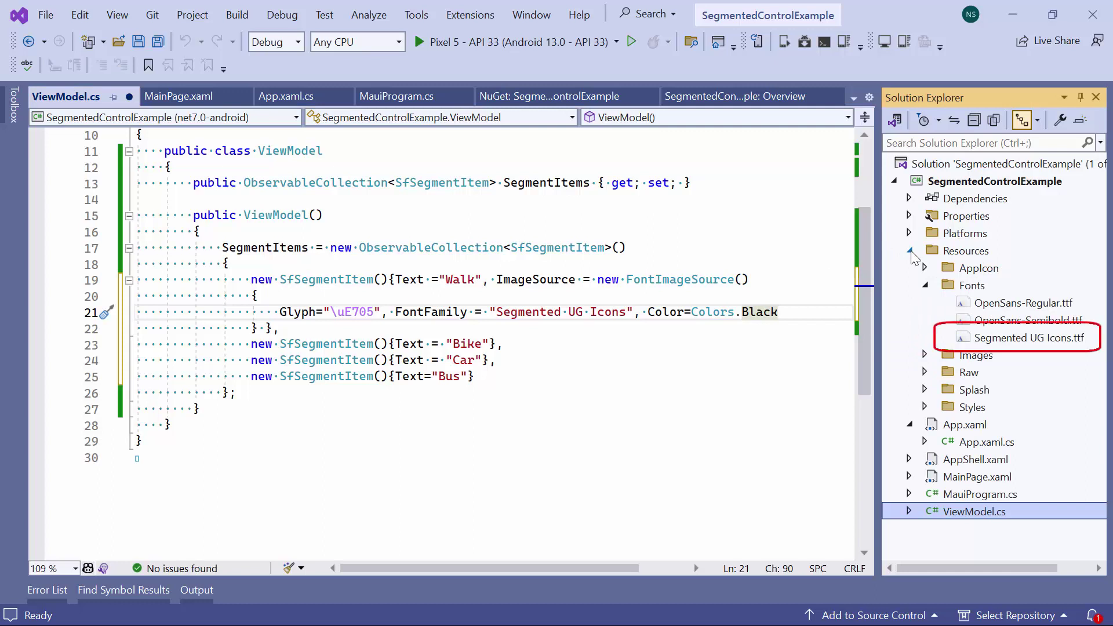
pyautogui.click(910, 251)
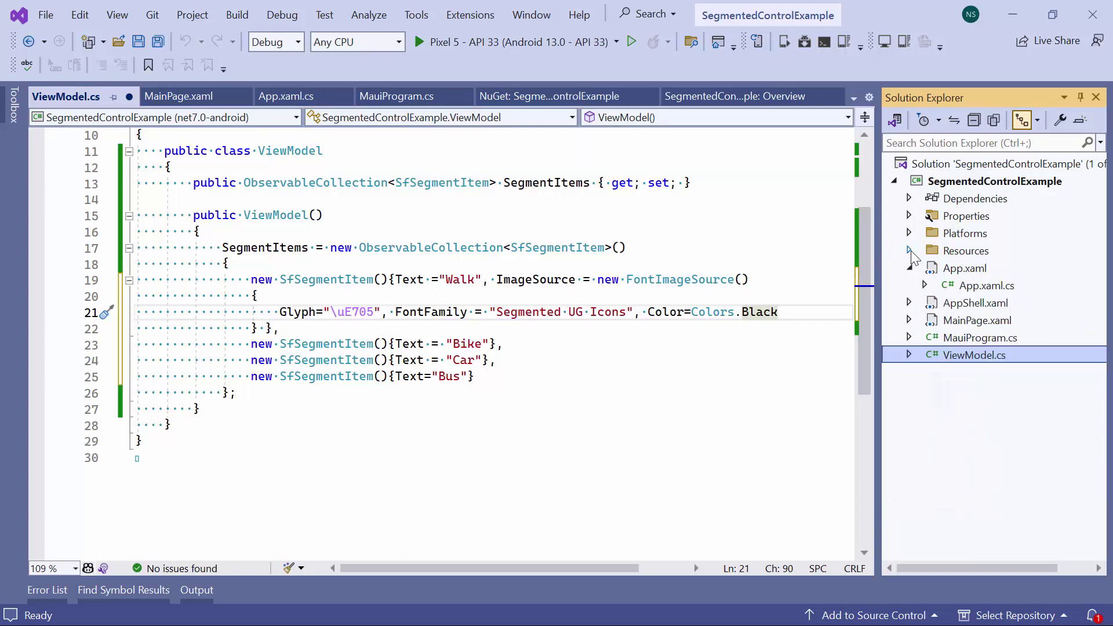
pyautogui.click(489, 346)
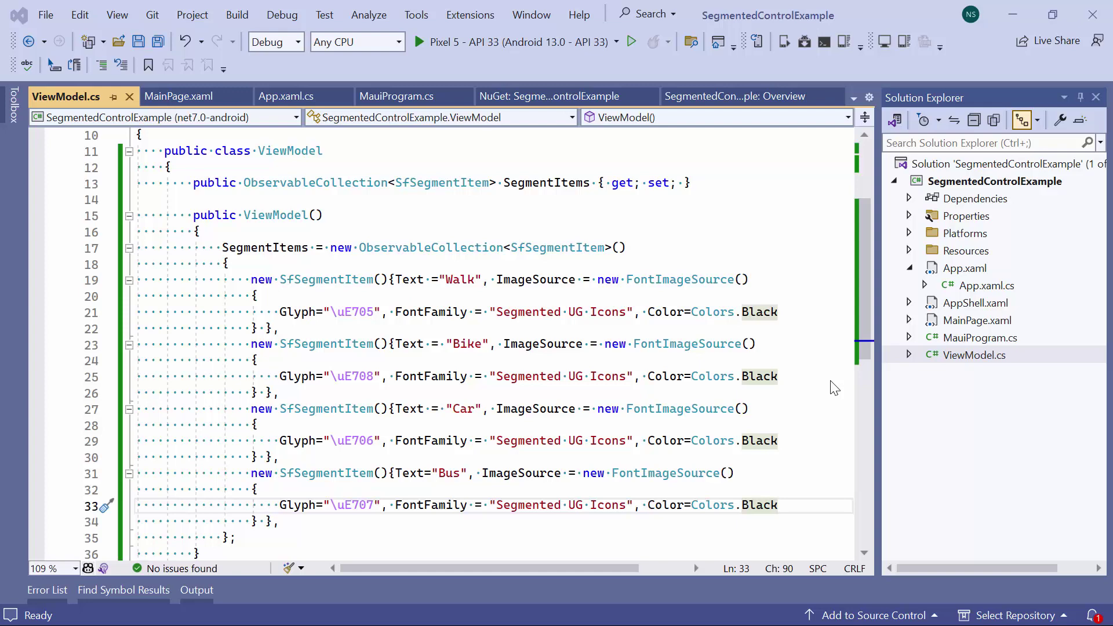
# - In MainPage.xaml set SelectedIndex="2" on the SfSegmentedControl
pyautogui.doubleClick(953, 321)
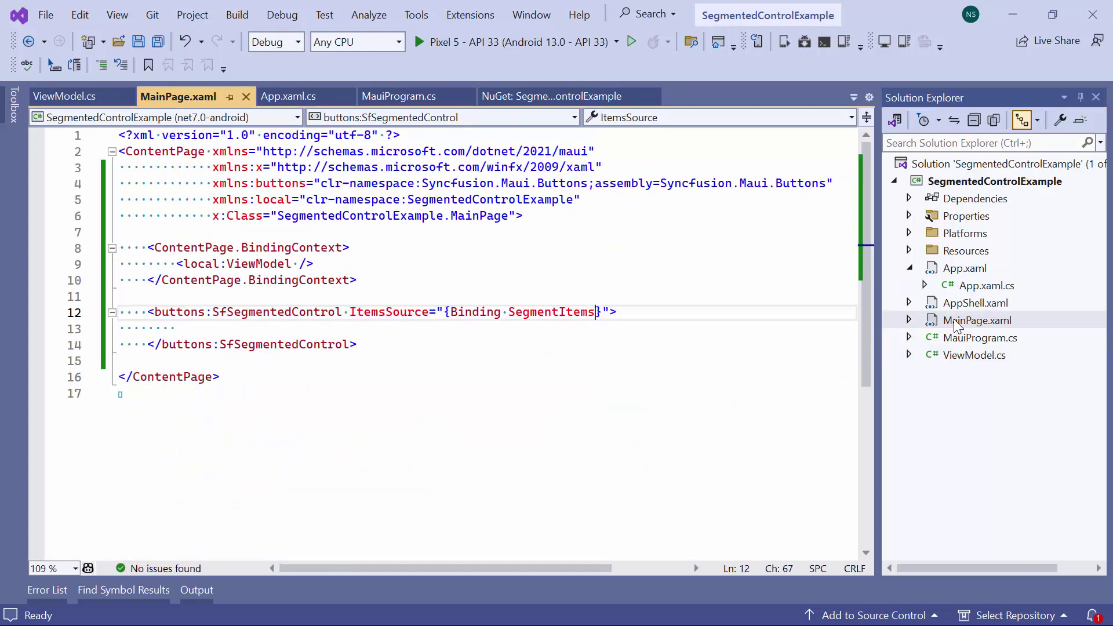
pyautogui.press('Right')
pyautogui.press('Right')
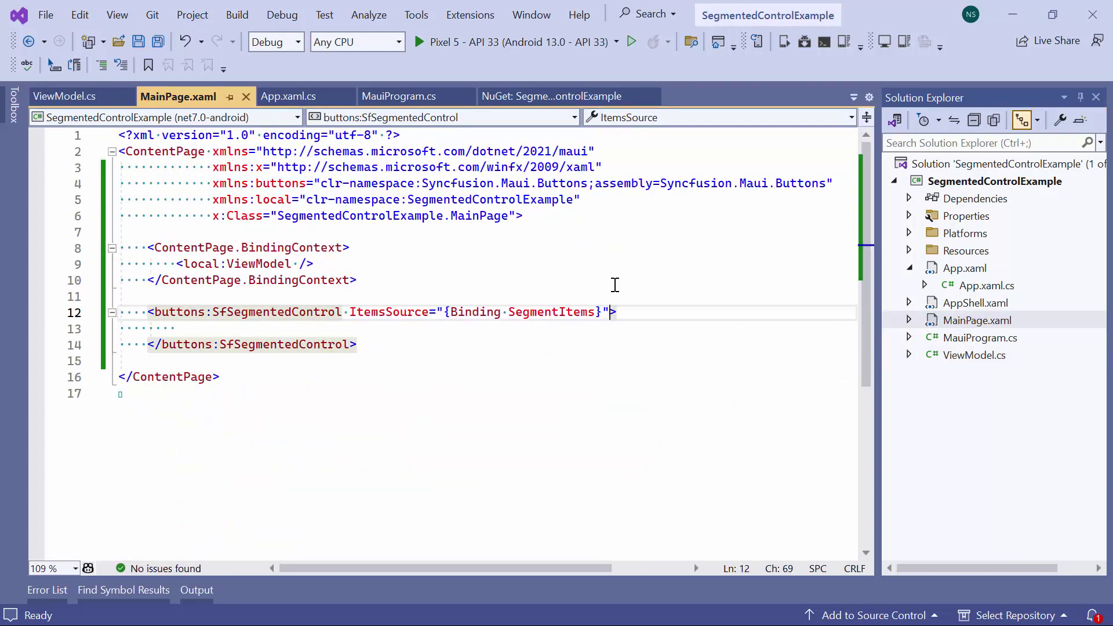
pyautogui.press('Return')
pyautogui.write('select')
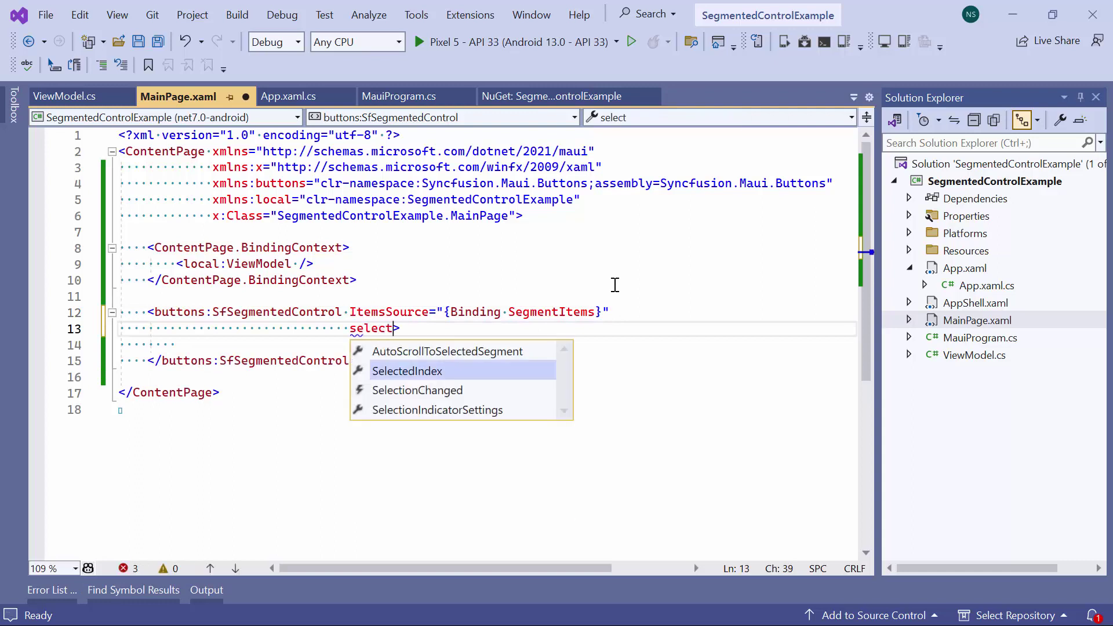
pyautogui.write('edindex')
pyautogui.press('Tab')
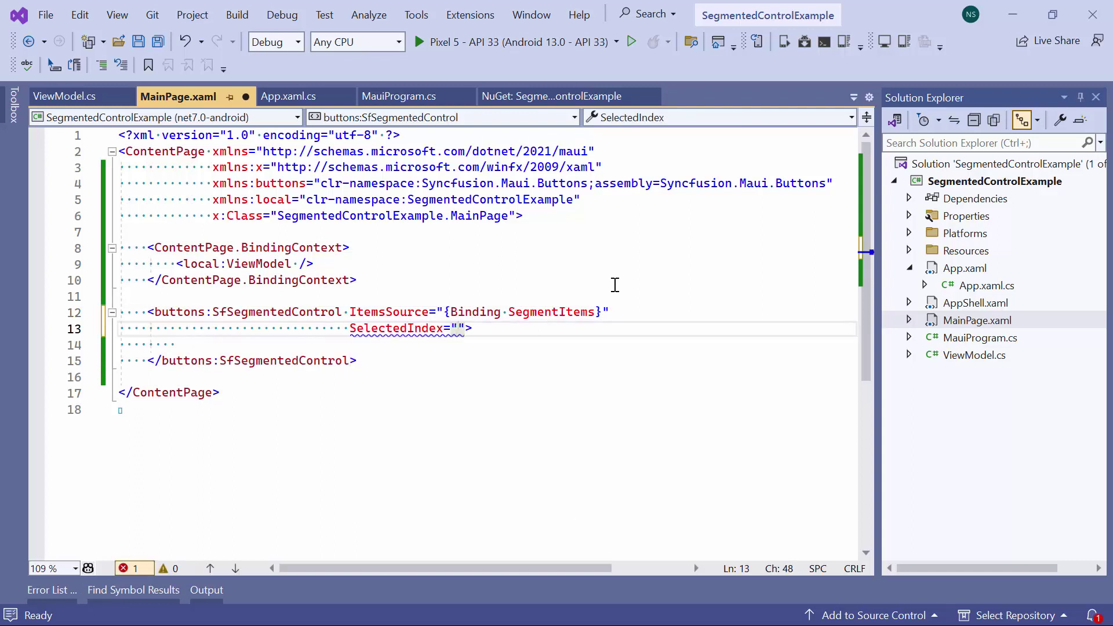
pyautogui.write('2')
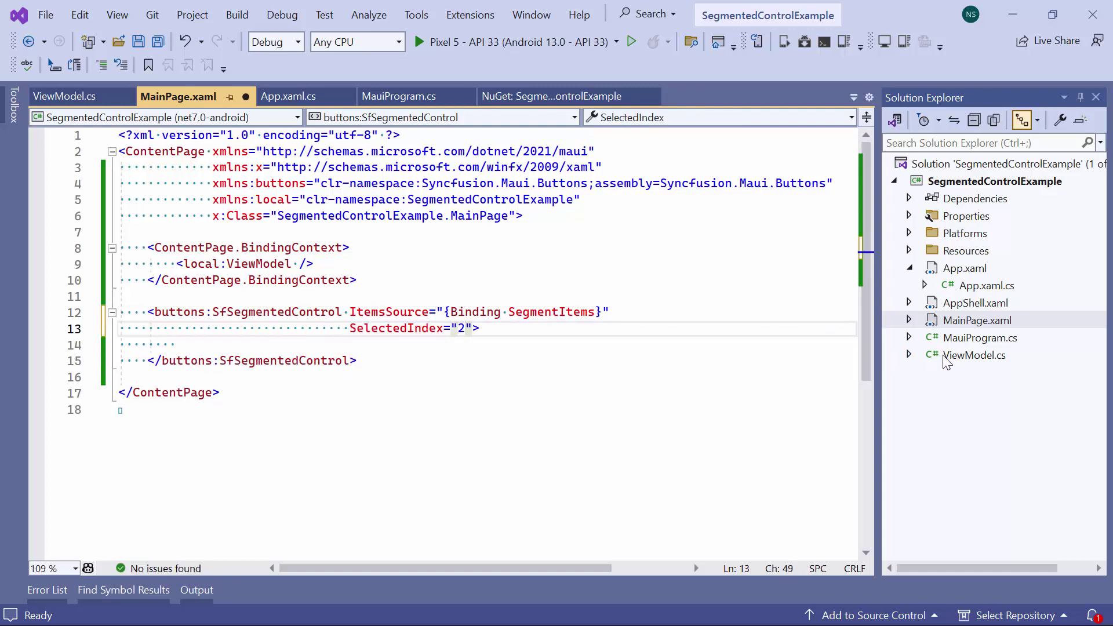
# - Delete the FontImageSource icon blocks from Walk, Bike, Car and Bus in ViewModel.cs, returning to MainPage.xaml
pyautogui.click(943, 356)
pyautogui.doubleClick(943, 355)
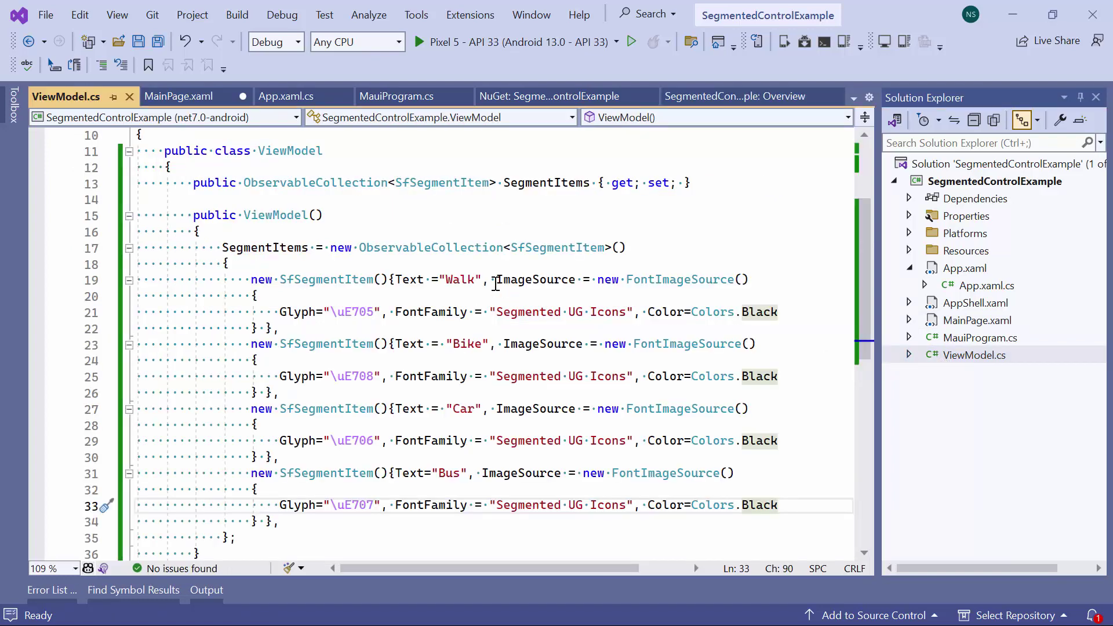
pyautogui.press('Delete')
pyautogui.moveTo(492, 279)
pyautogui.mouseDown()
pyautogui.moveTo(265, 328)
pyautogui.moveTo(267, 344)
pyautogui.mouseUp()
pyautogui.press('Delete')
pyautogui.moveTo(497, 311); pyautogui.dragTo(267, 361)
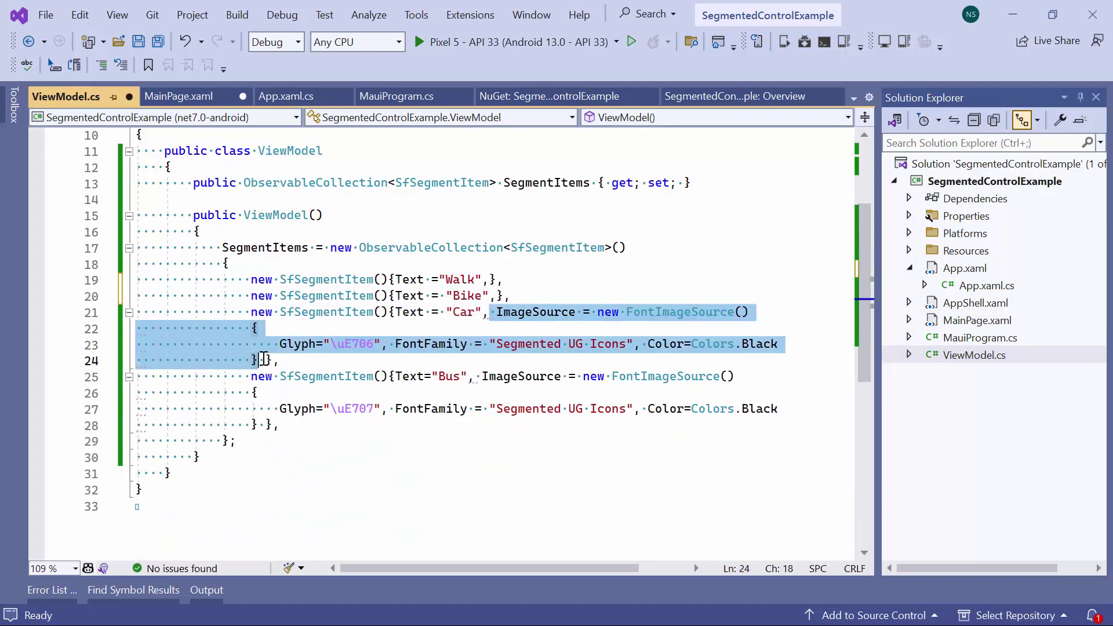
pyautogui.press('Delete')
pyautogui.moveTo(475, 328); pyautogui.dragTo(267, 376)
pyautogui.press('Delete')
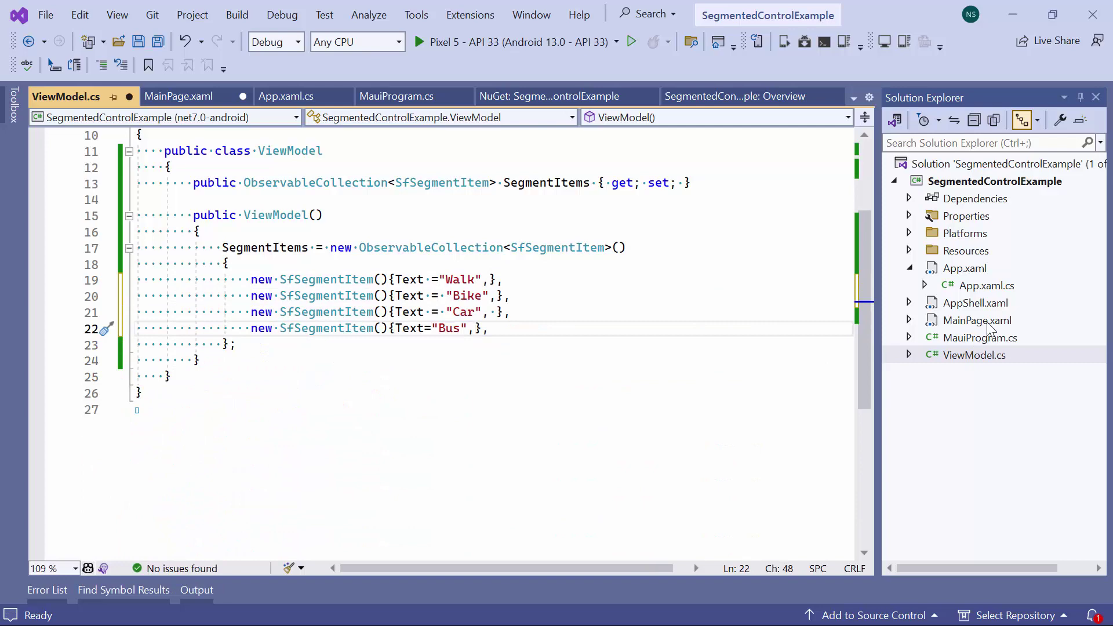
pyautogui.doubleClick(984, 321)
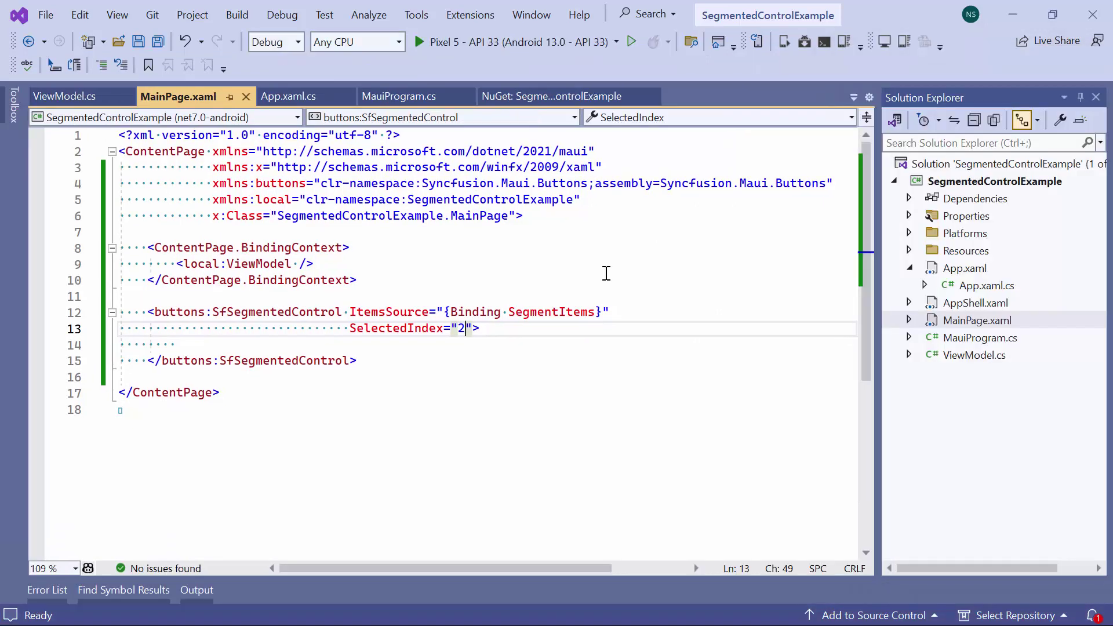
# - Add SelectionIndicatorSettings to the segmented control with SelectionIndicatorPlacement TopBorder
pyautogui.press('End')
pyautogui.press('Return')
pyautogui.write('<but')
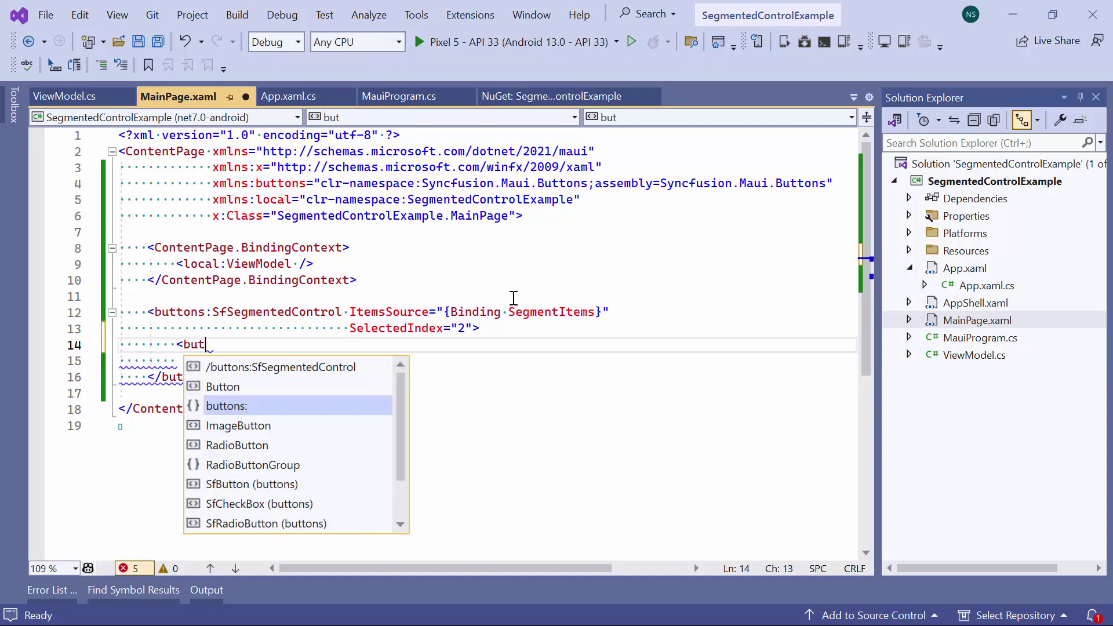
pyautogui.write('tons:sfseg.sel')
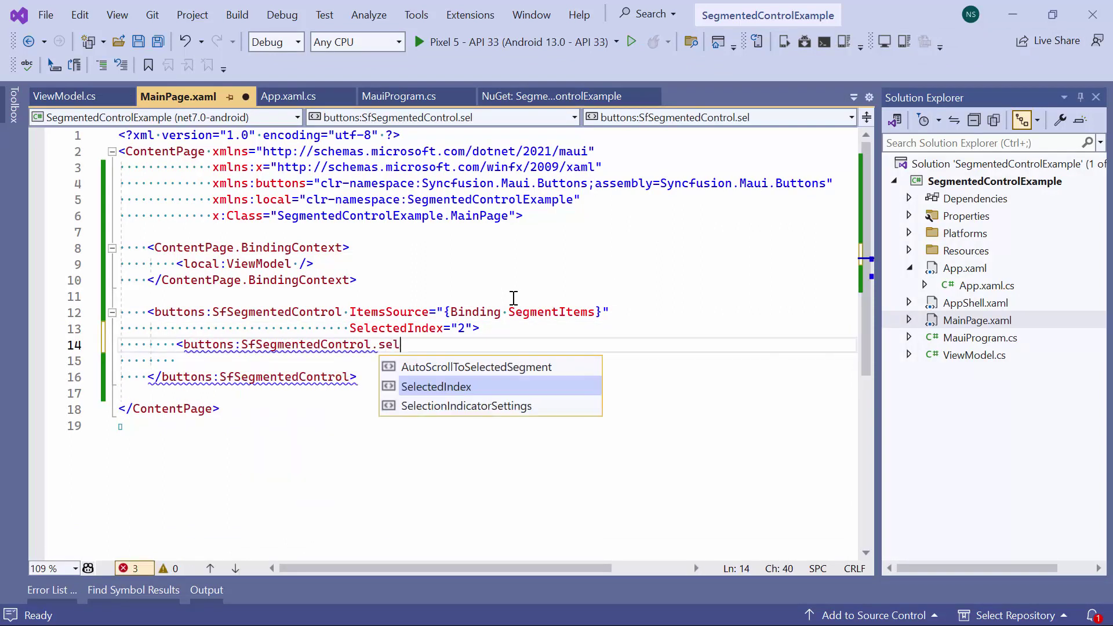
pyautogui.write('ectioni')
pyautogui.press('Tab')
pyautogui.write('>')
pyautogui.press('Return')
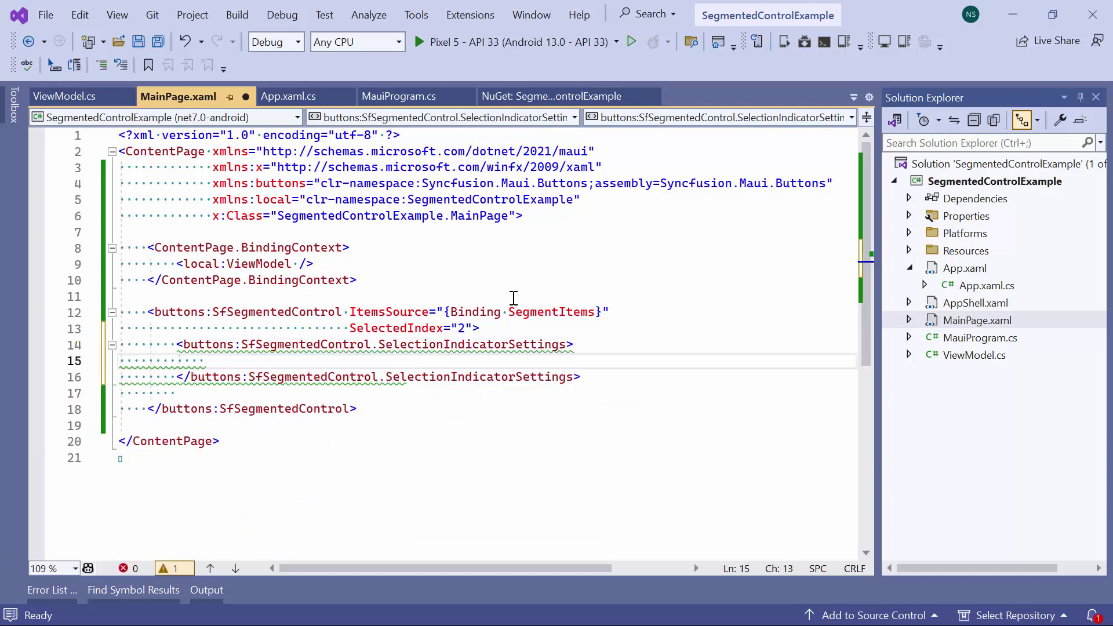
pyautogui.write('<select')
pyautogui.press('Tab')
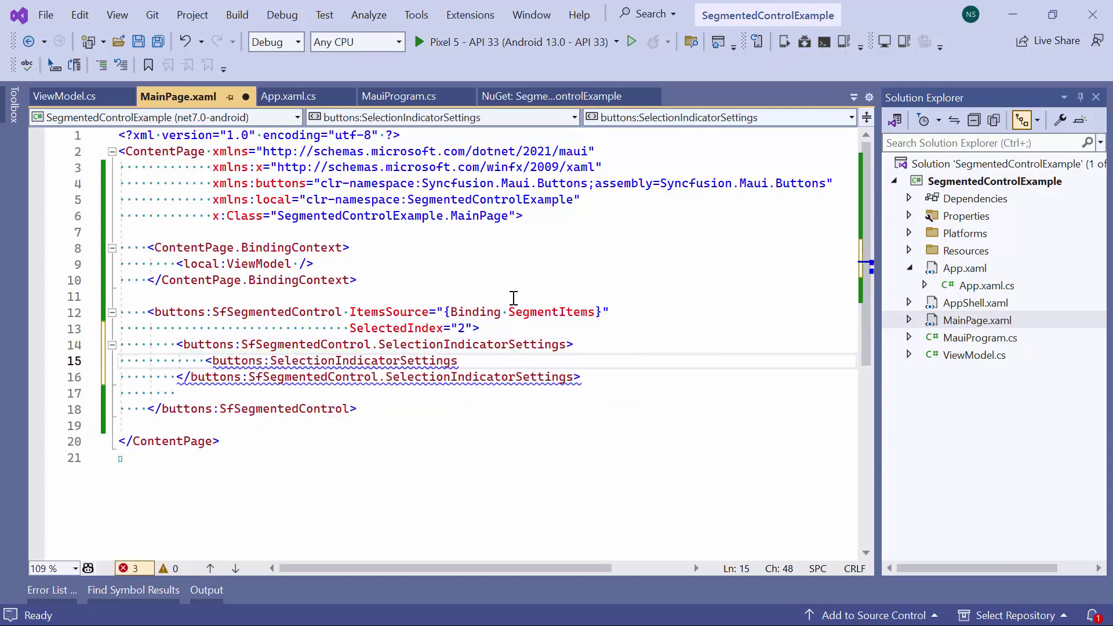
pyautogui.write('/')
pyautogui.press('Left')
pyautogui.press('Left')
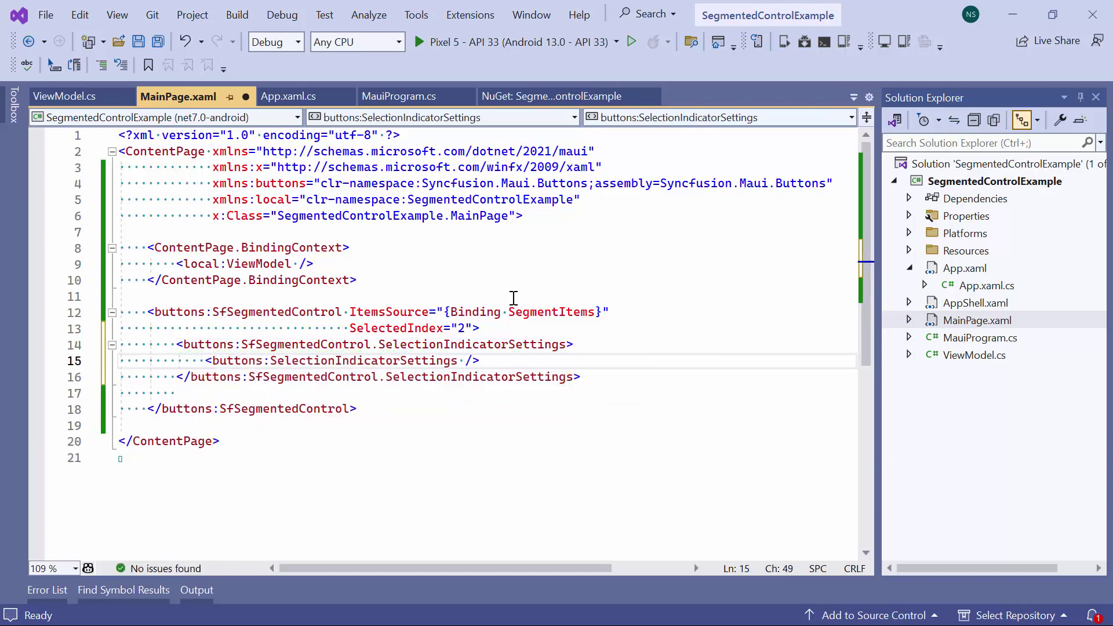
pyautogui.write('se')
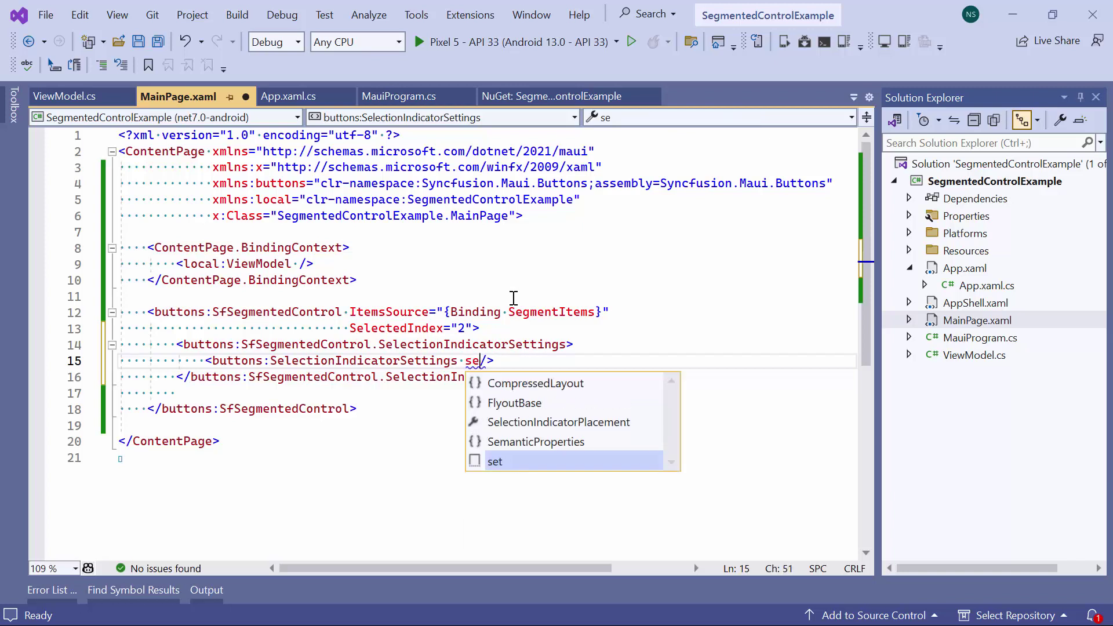
pyautogui.write('lind')
pyautogui.press('Tab')
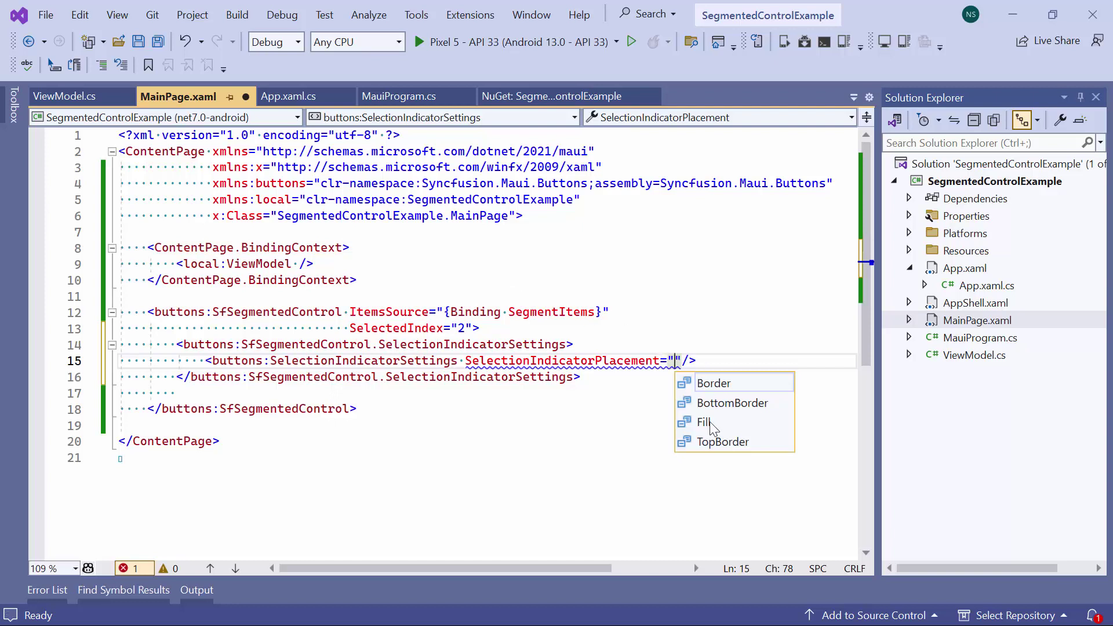
pyautogui.click(715, 442)
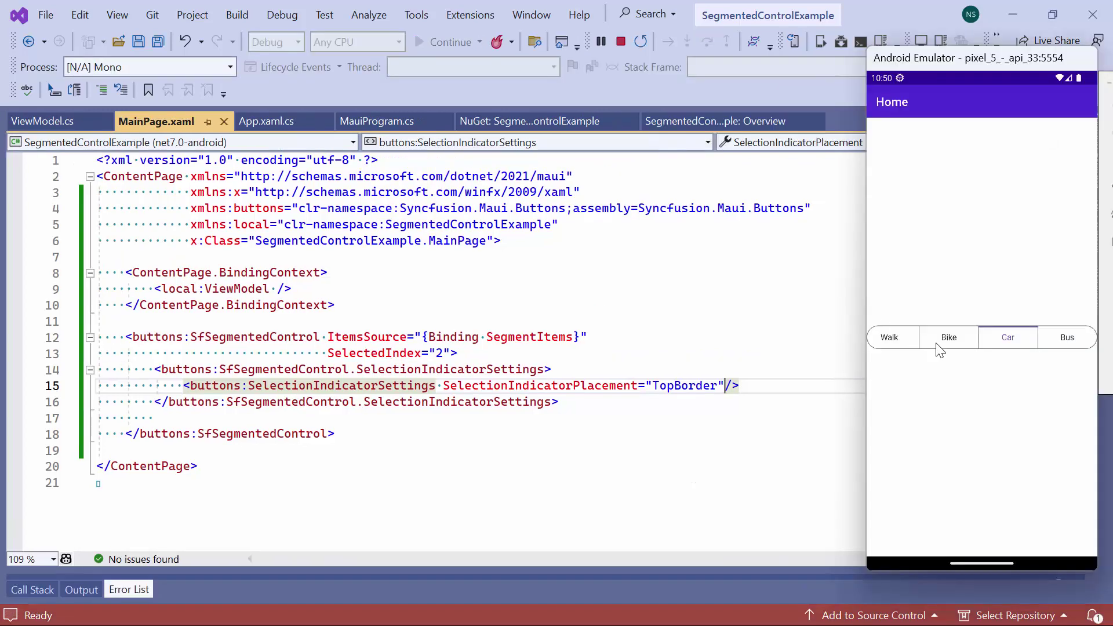
pyautogui.click(946, 341)
pyautogui.click(902, 342)
pyautogui.click(948, 338)
pyautogui.click(1011, 346)
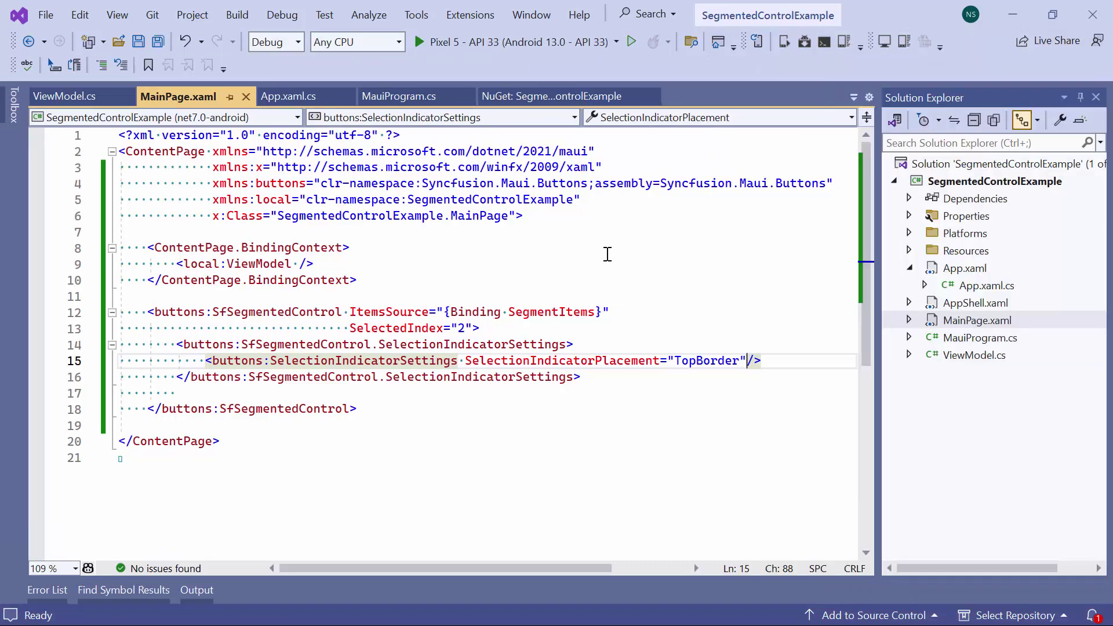
# - Give the selection indicator a DodgerBlue Stroke with StrokeThickness 5
pyautogui.press('Return')
pyautogui.write('st')
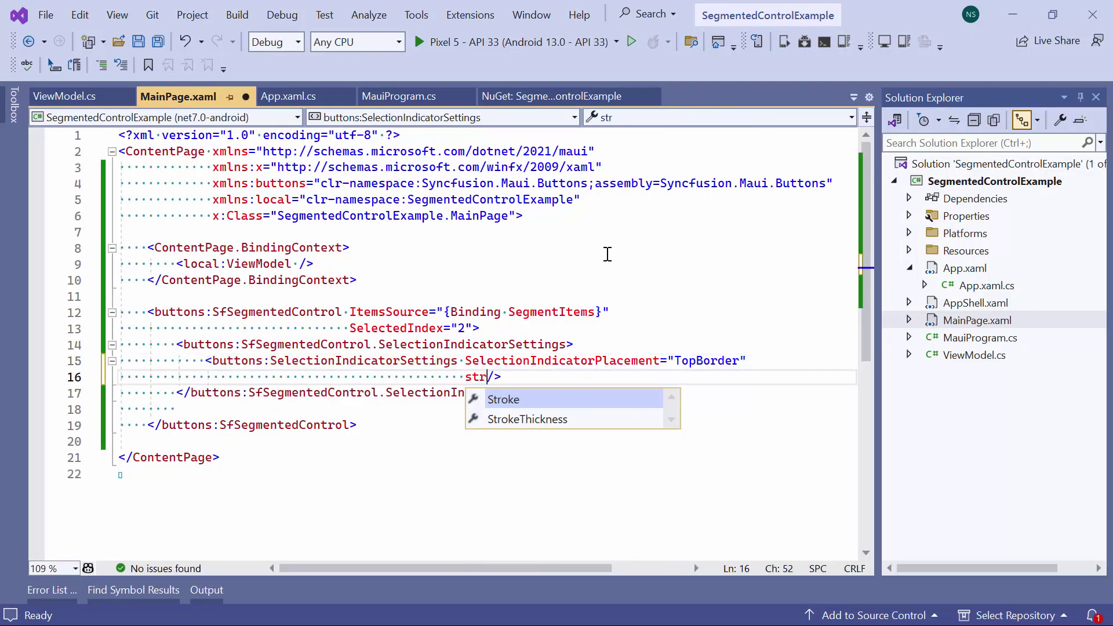
pyautogui.write('rok')
pyautogui.press('Tab')
pyautogui.write('Dod')
pyautogui.press('Tab')
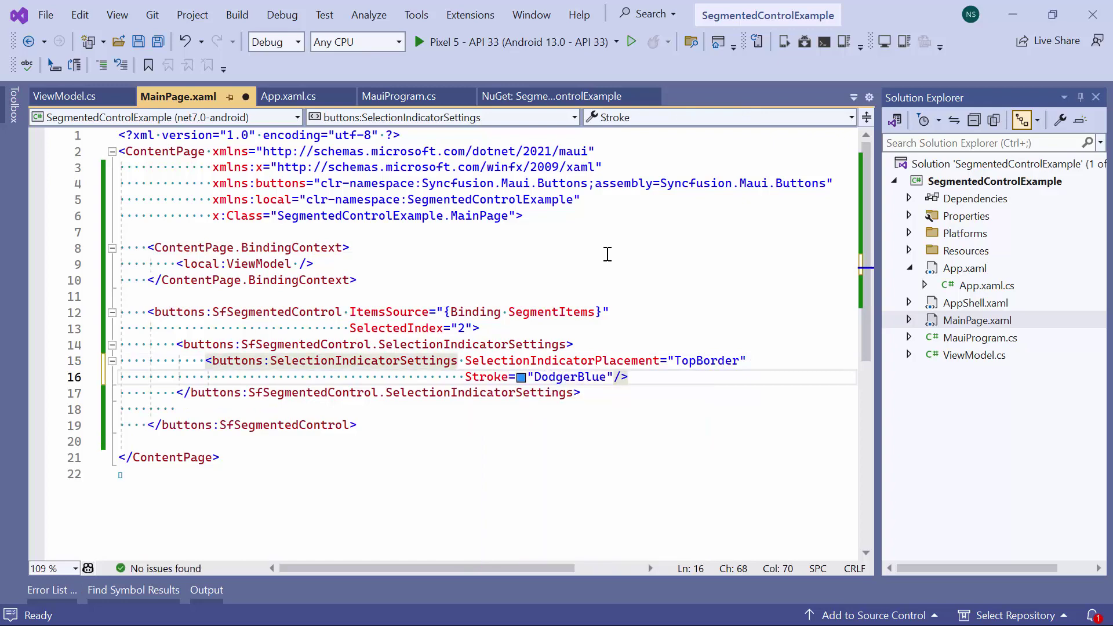
pyautogui.write('stroke')
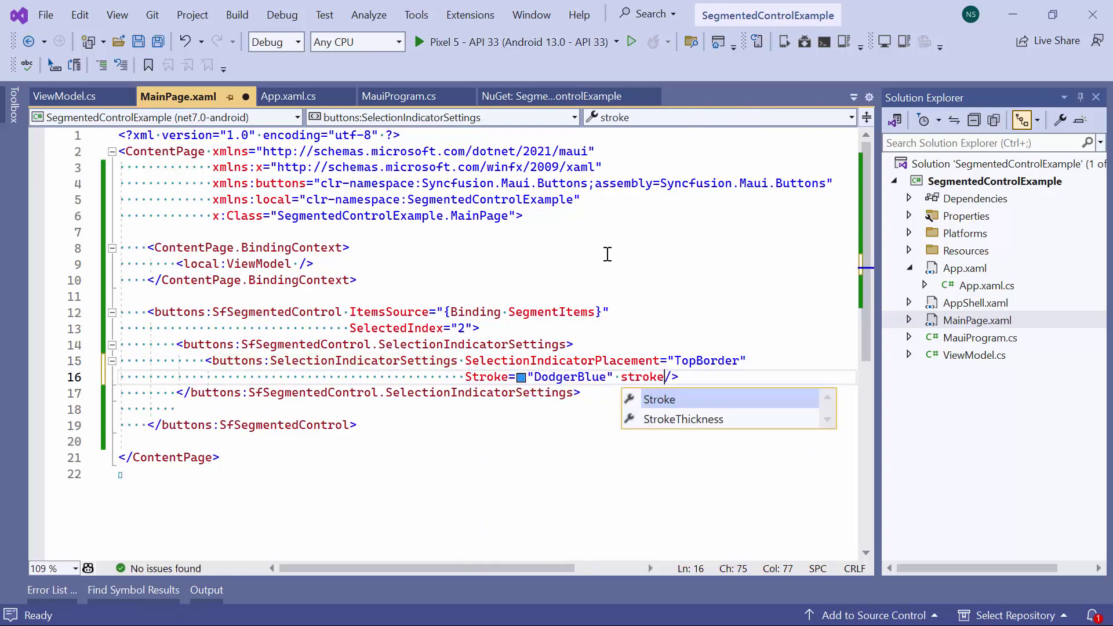
pyautogui.write('thi')
pyautogui.press('Tab')
pyautogui.write('5')
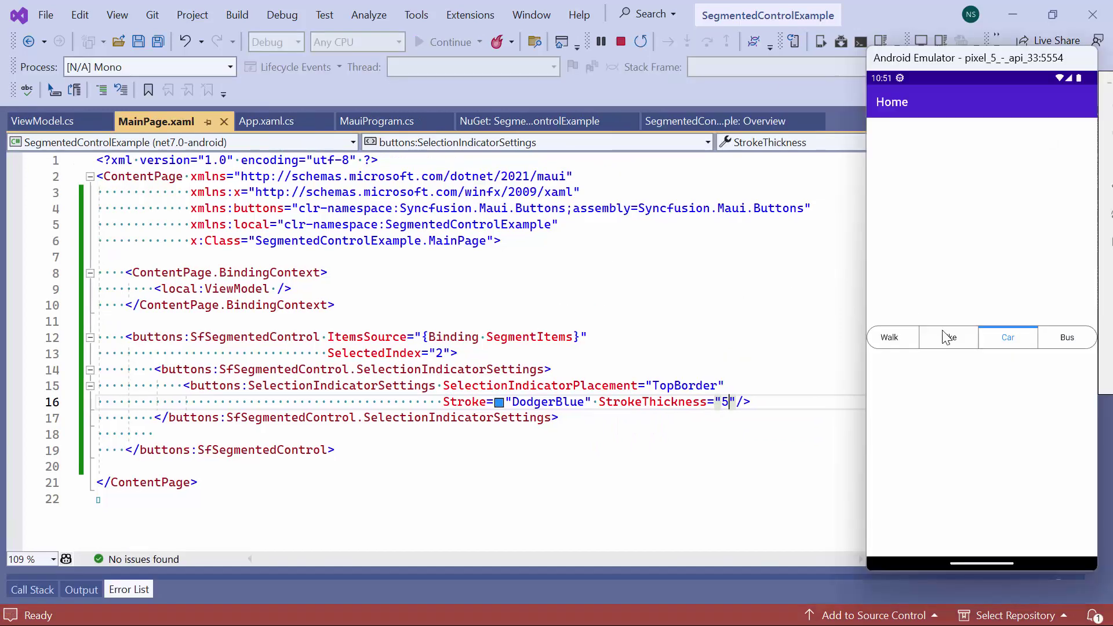
# - Test the indicator by selecting Bike and Walk in the emulator, then stop debugging
pyautogui.click(946, 339)
pyautogui.click(913, 346)
pyautogui.click(957, 345)
pyautogui.hotkey('shift', 'F5')
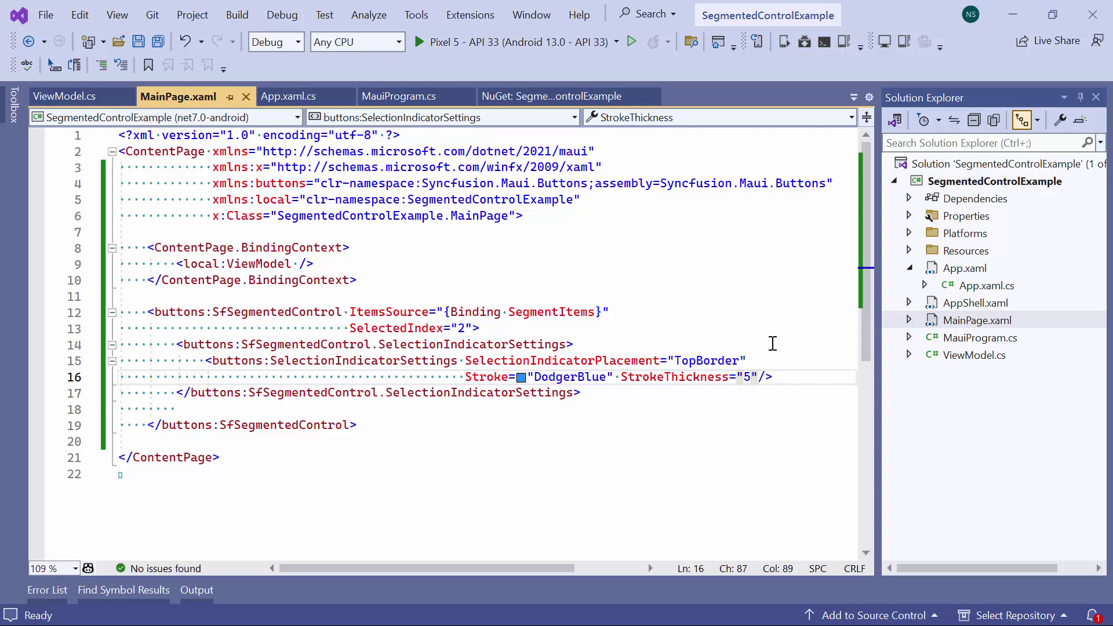
# - In ViewModel.cs set IsEnabled=false on the Walk and Bus items, then return to MainPage.xaml
pyautogui.doubleClick(975, 357)
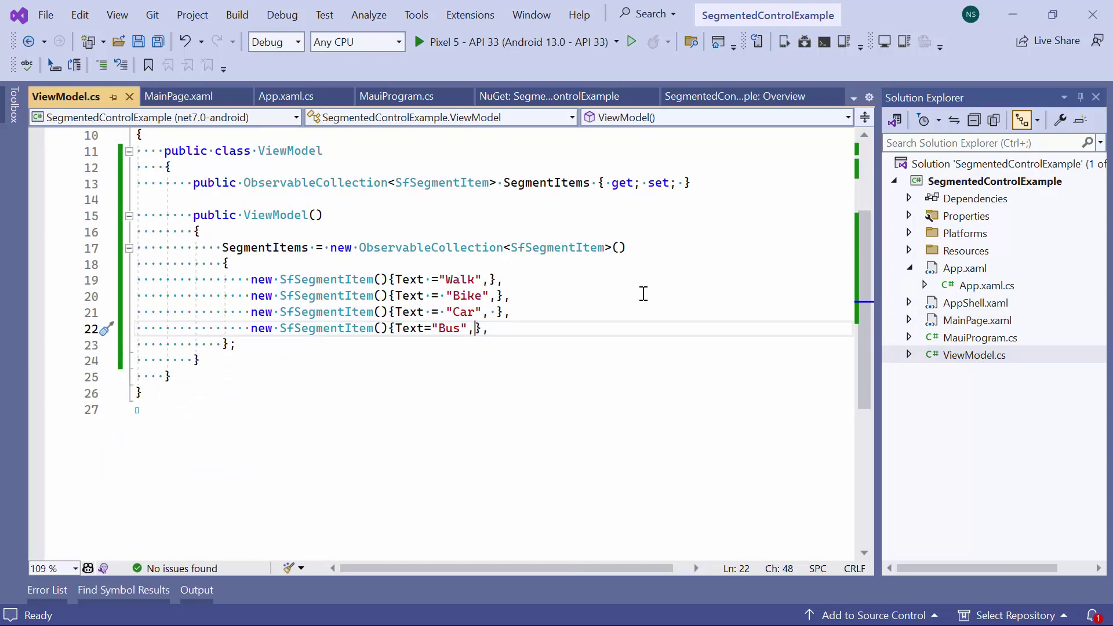
pyautogui.click(490, 279)
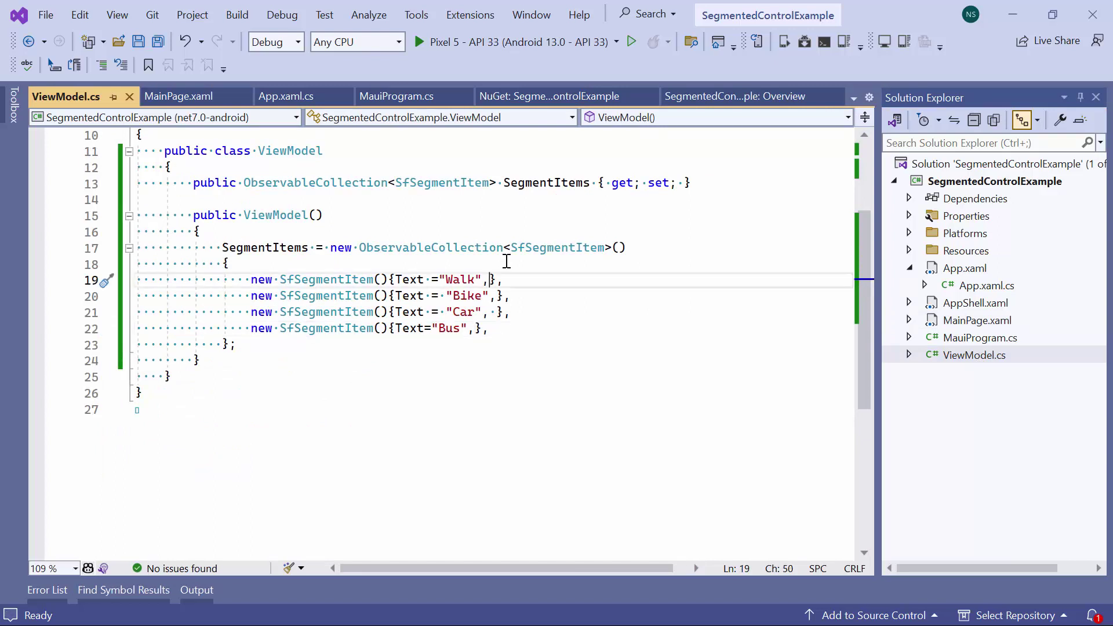
pyautogui.write('IsE')
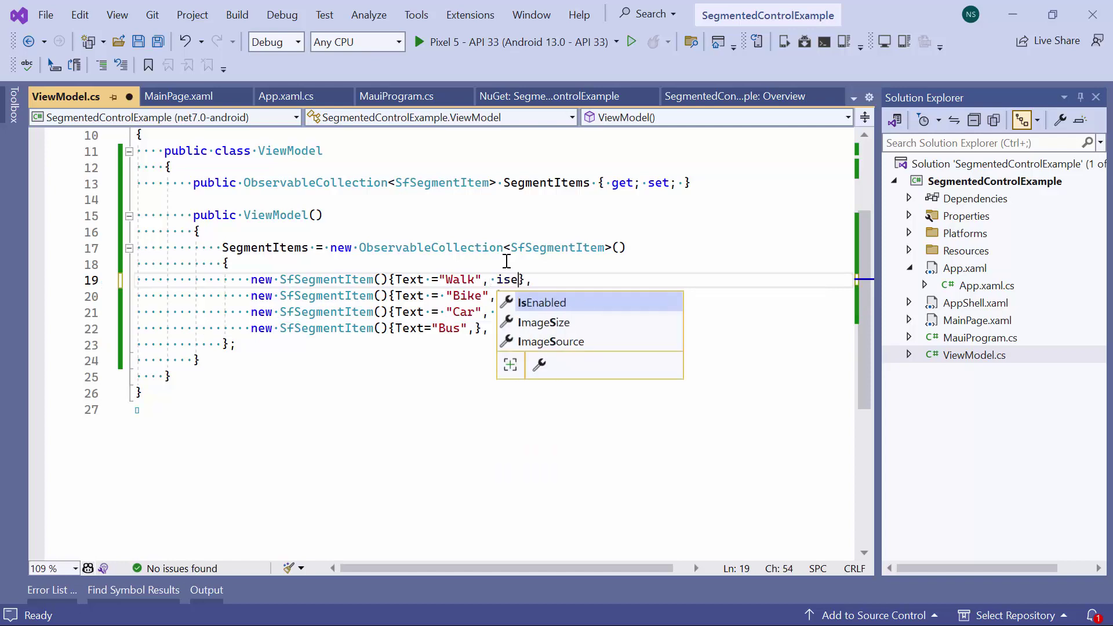
pyautogui.write('nabled=false')
pyautogui.click(489, 328)
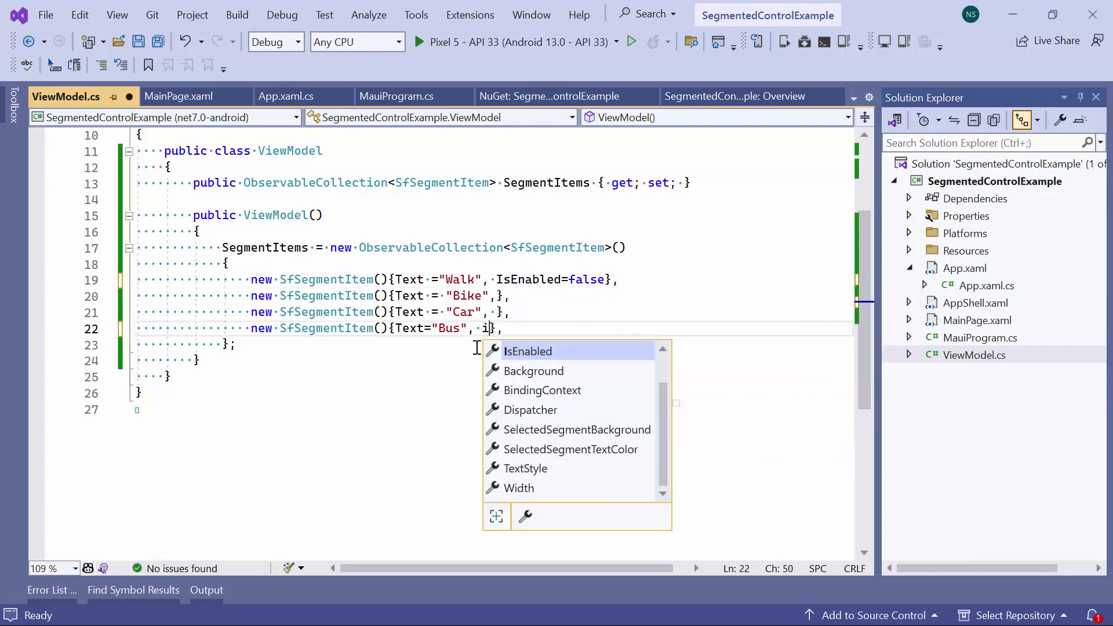
pyautogui.write('IsEnabled =false')
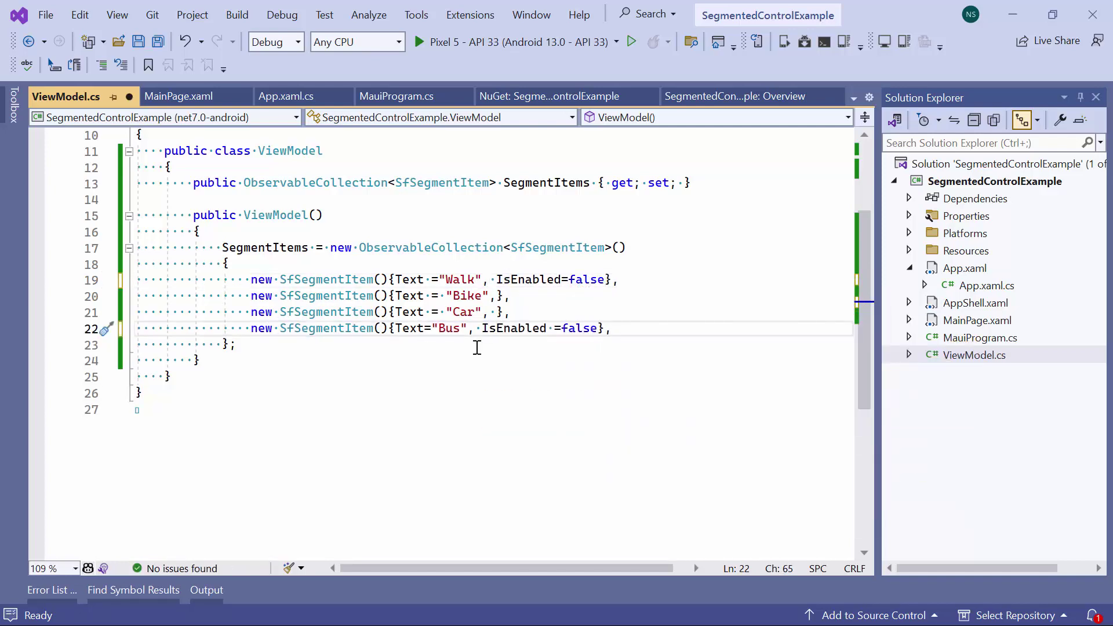
pyautogui.doubleClick(927, 320)
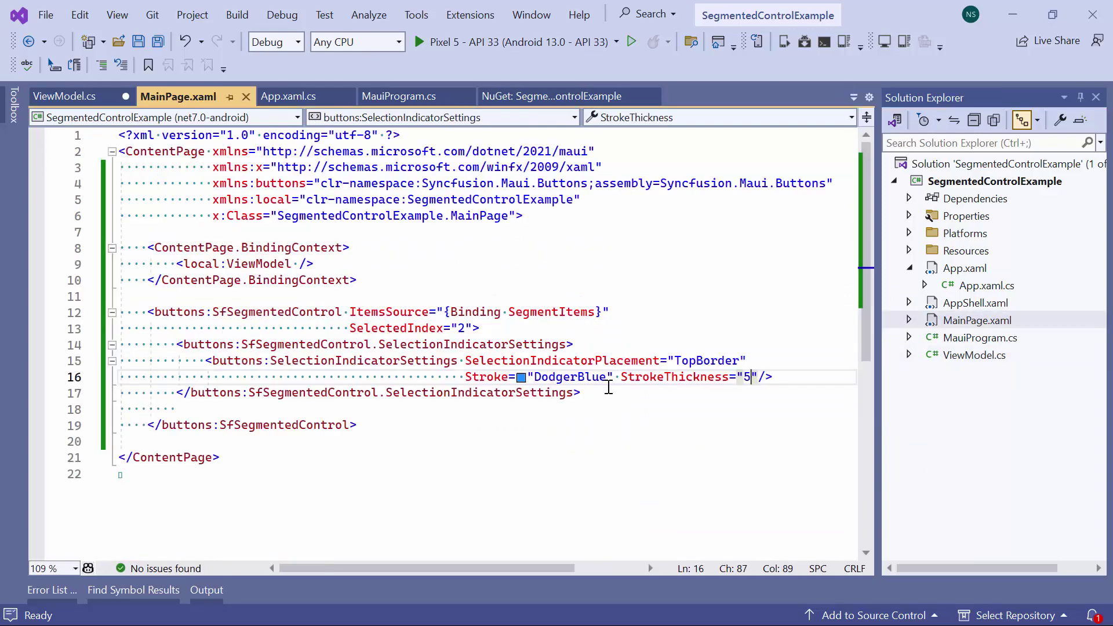
# - Delete the SelectionIndicatorSettings block and run the app on the emulator
pyautogui.moveTo(585, 391); pyautogui.dragTo(178, 344)
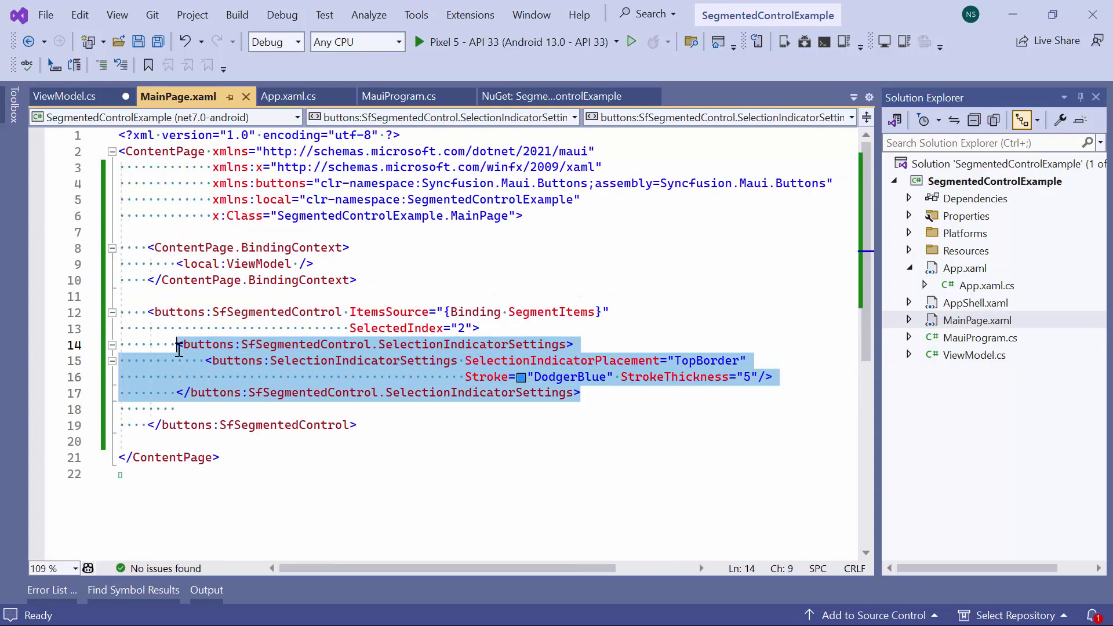
pyautogui.press('Delete')
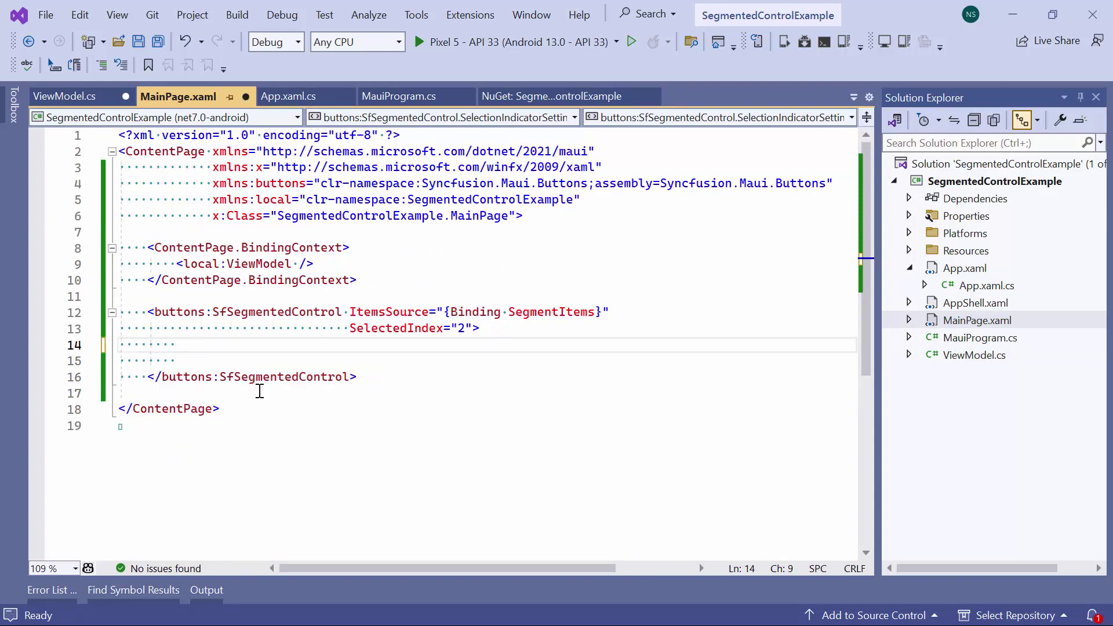
pyautogui.press('F5')
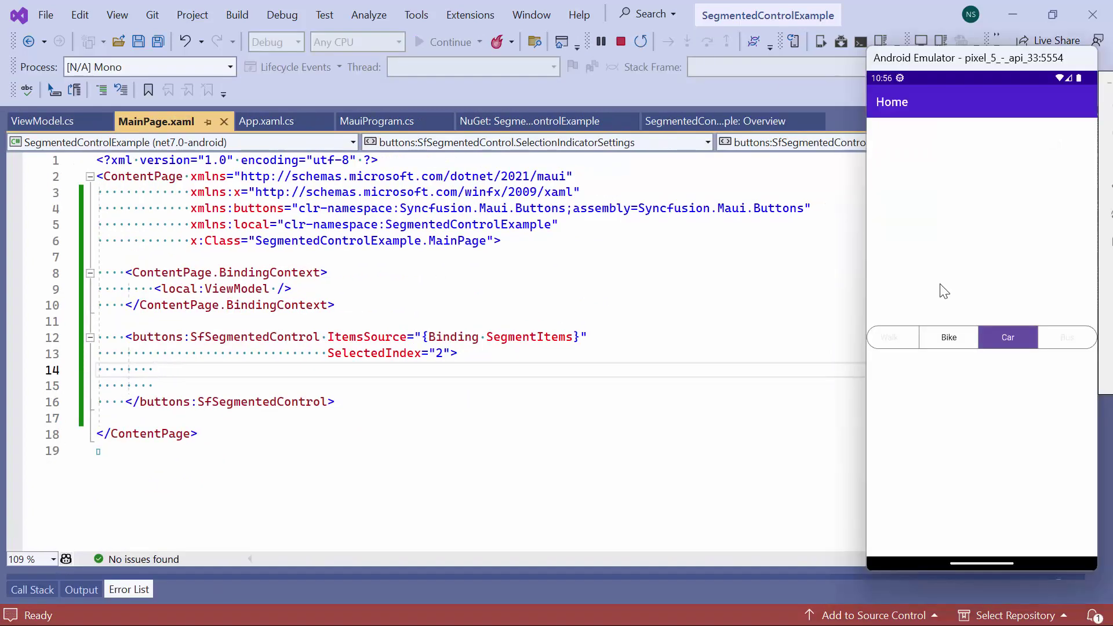
# - Tap Bike and Car in the emulator to confirm Walk and Bus are disabled
pyautogui.click(928, 344)
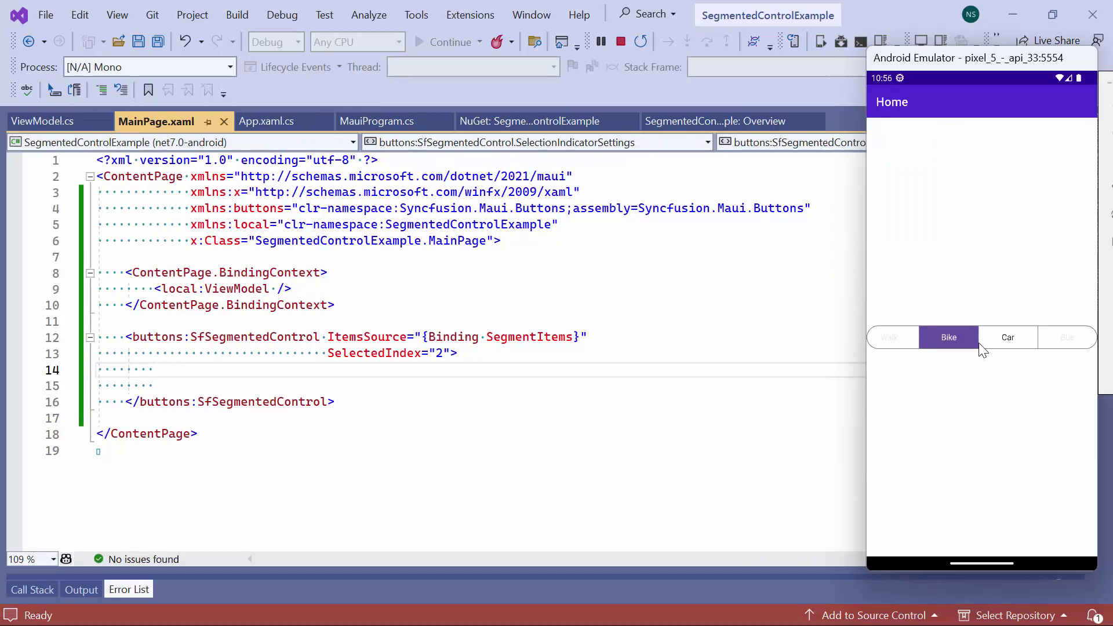
pyautogui.click(1004, 345)
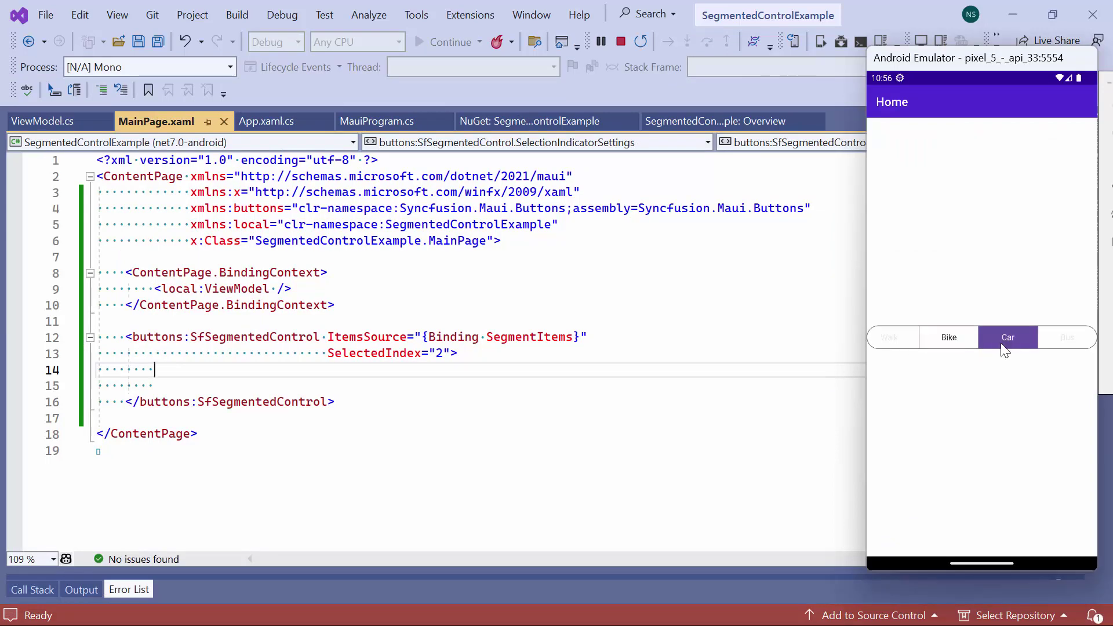
pyautogui.click(952, 344)
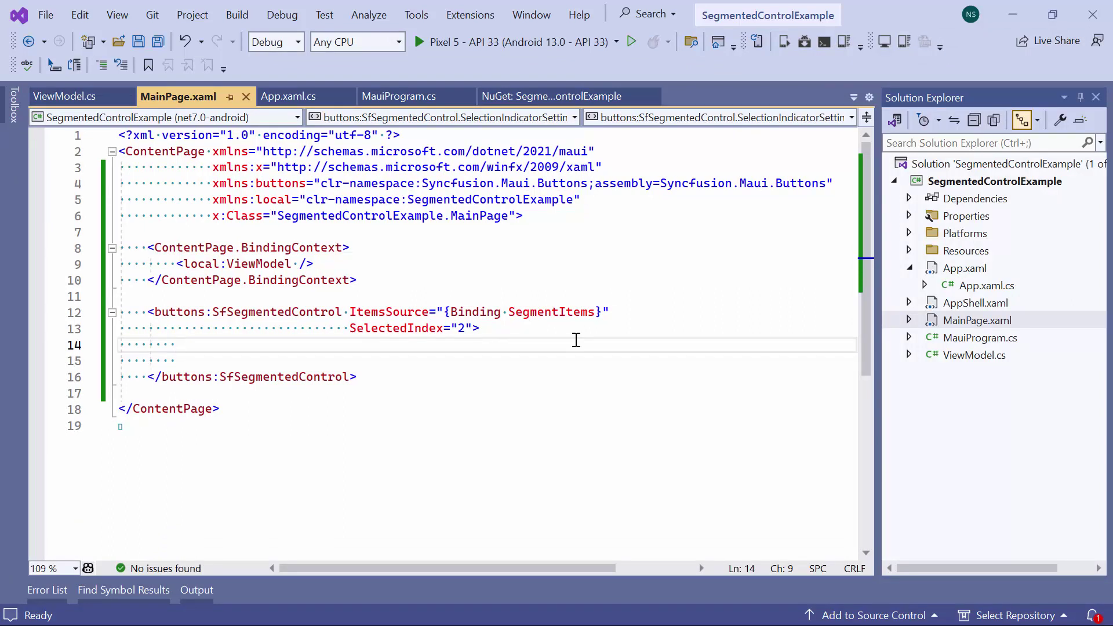
# - Set DisabledSegmentBackground LightGray and DisabledSegmentTextColor Gray on the SfSegmentedControl
pyautogui.click(476, 330)
pyautogui.press('Return')
pyautogui.write('disa')
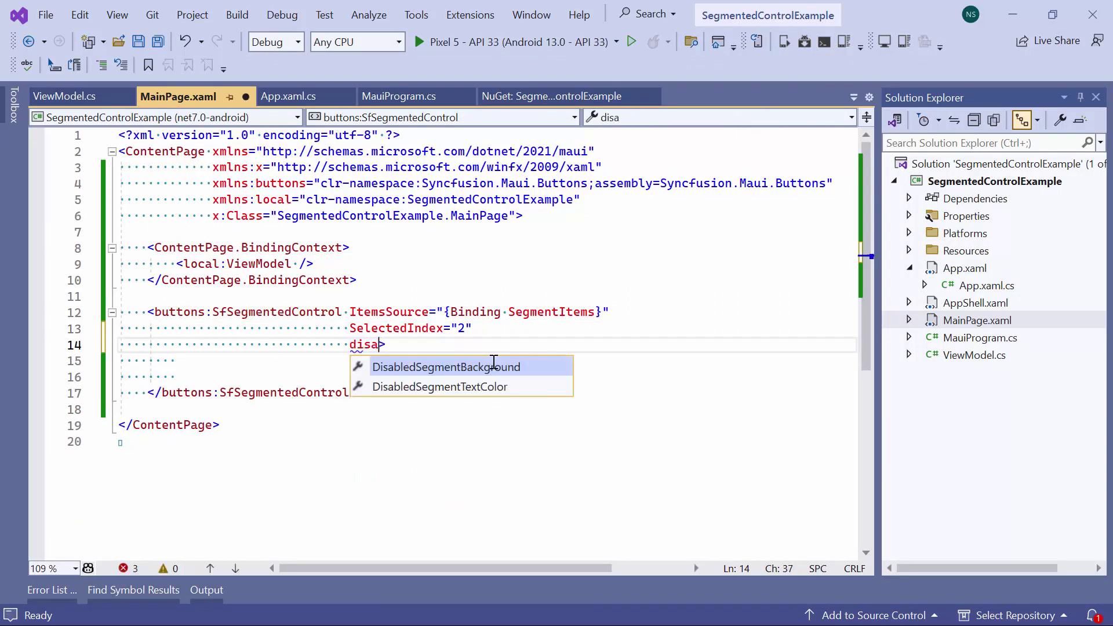
pyautogui.write('bledsegmentb')
pyautogui.press('Tab')
pyautogui.write('L')
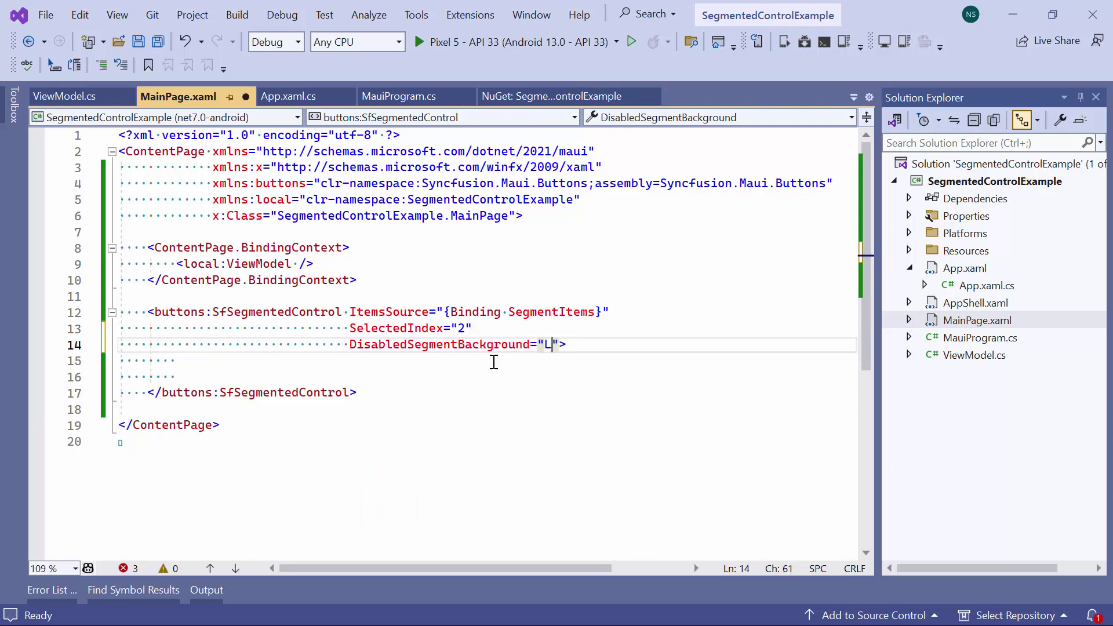
pyautogui.write('ightGray')
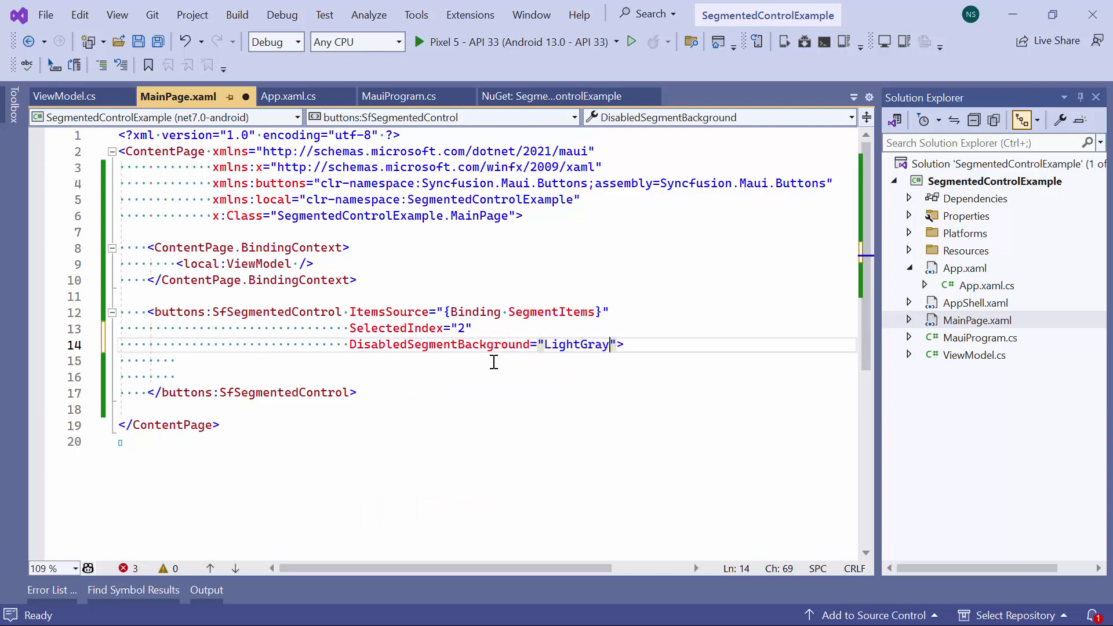
pyautogui.press('Right')
pyautogui.press('Return')
pyautogui.write('Dis')
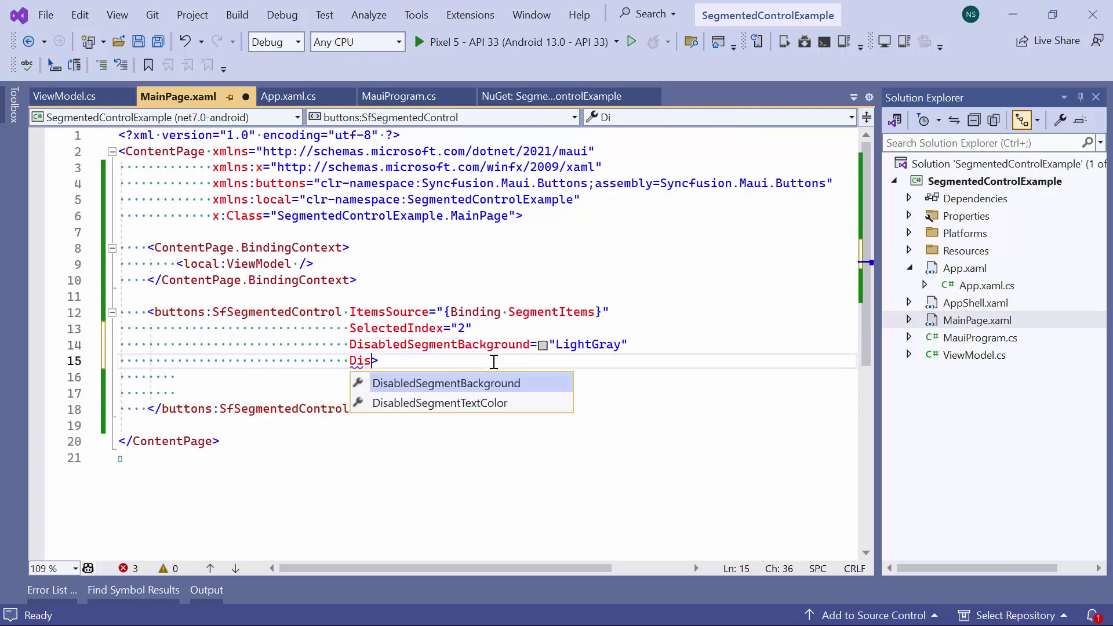
pyautogui.write('abledsegmentTe')
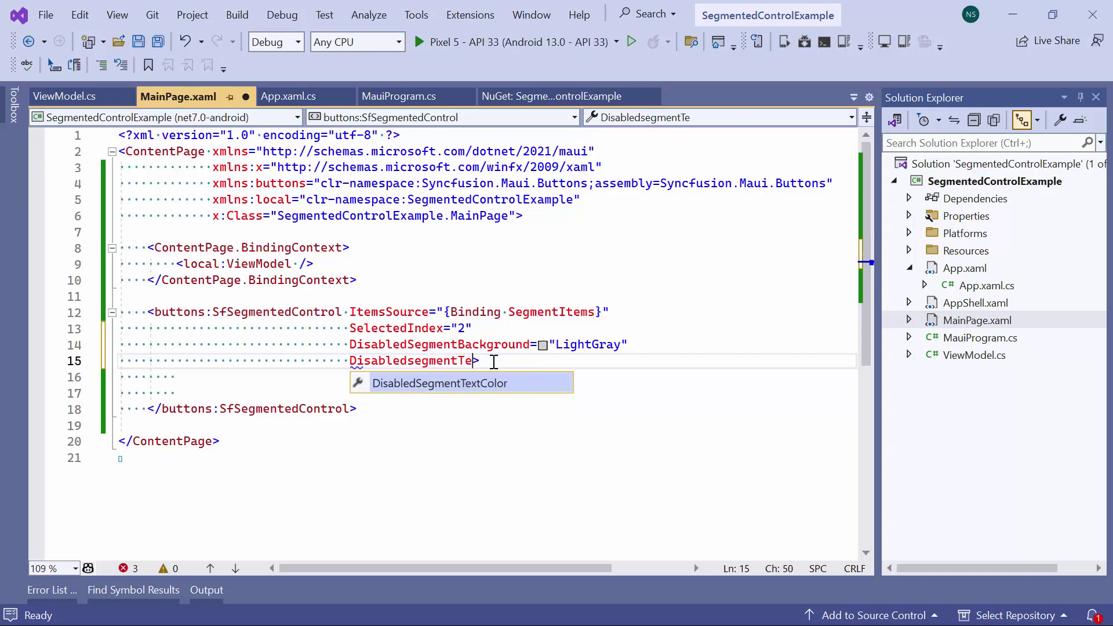
pyautogui.press('Tab')
pyautogui.write('Gray')
pyautogui.press('Tab')
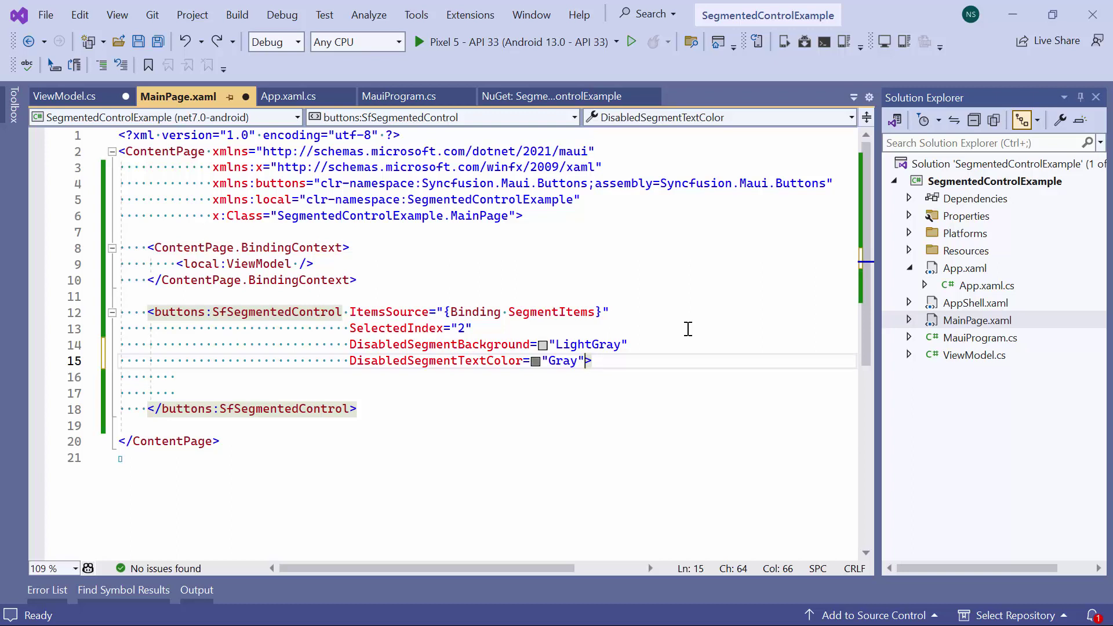
# - Set SegmentBackground LightBlue, Stroke Blue and StrokeThickness 2 on the SfSegmentedControl
pyautogui.press('Return')
pyautogui.write('segmen')
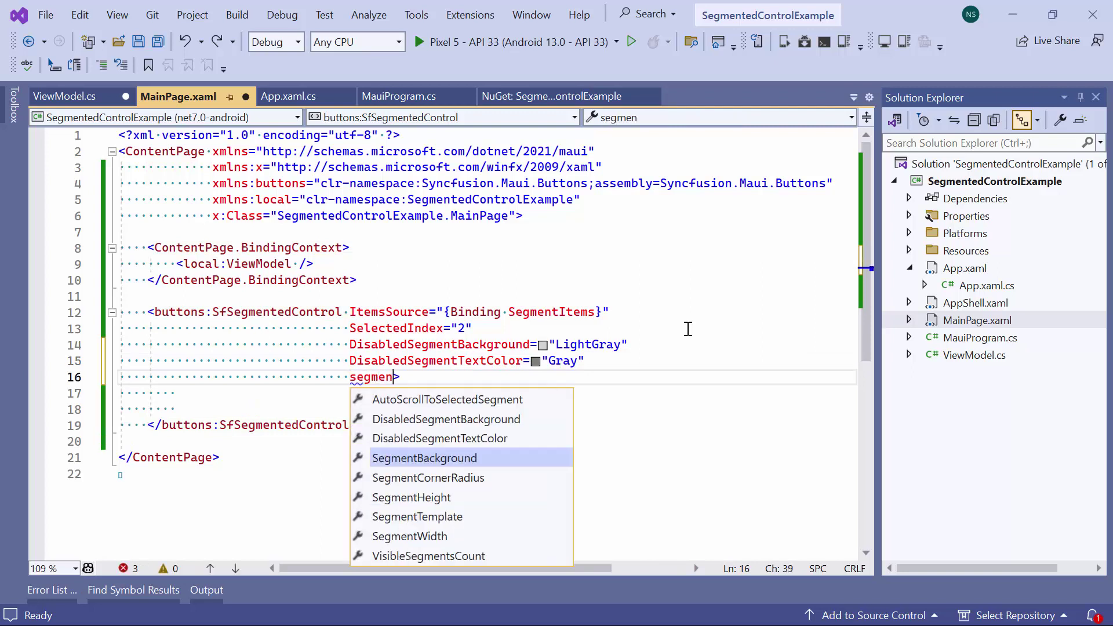
pyautogui.write('tBackg')
pyautogui.press('Tab')
pyautogui.write('Li')
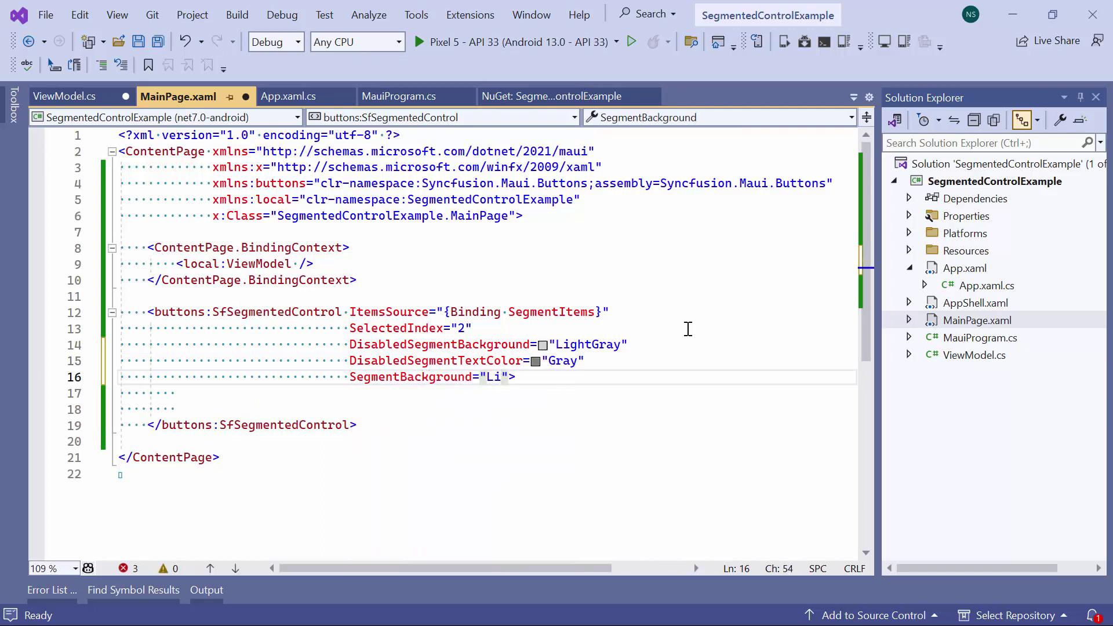
pyautogui.write('ghtBlue')
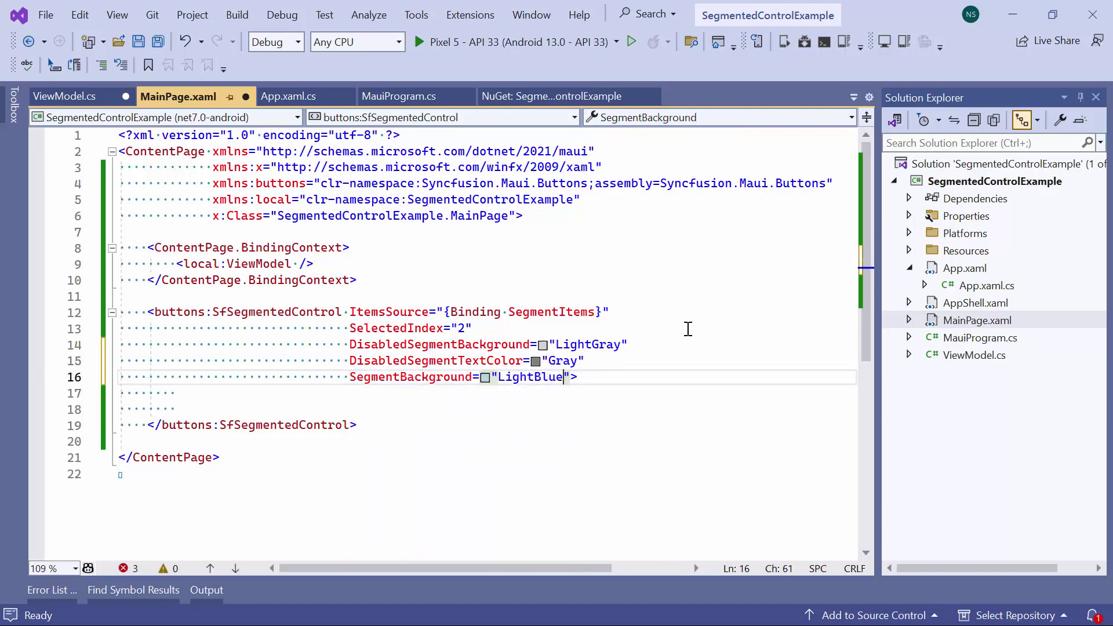
pyautogui.press('Right')
pyautogui.press('Return')
pyautogui.write('s')
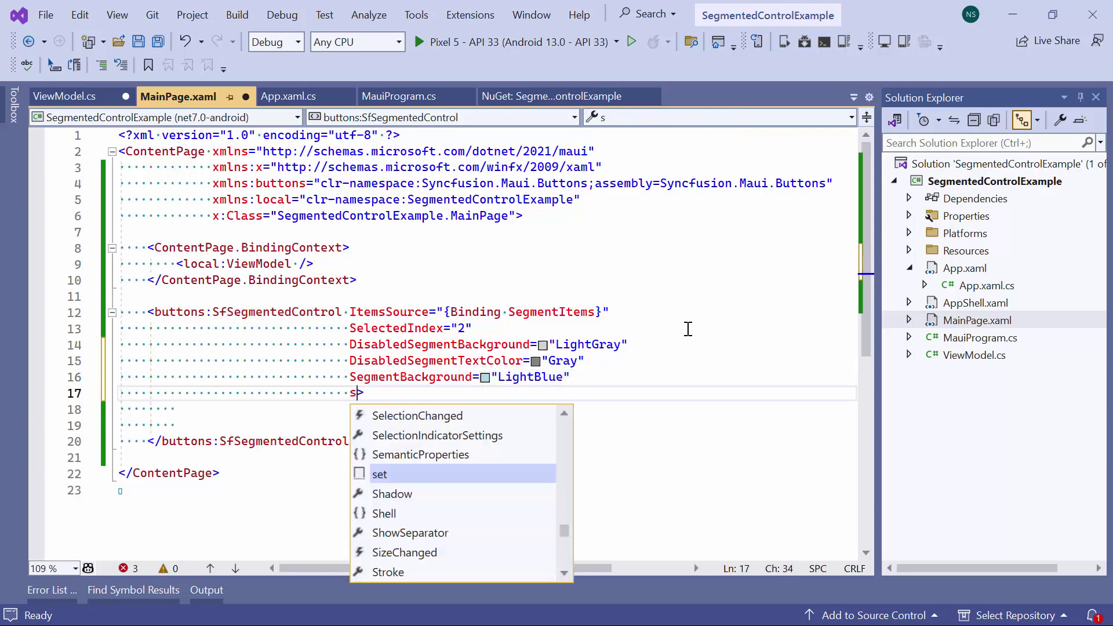
pyautogui.write('troke')
pyautogui.press('Tab')
pyautogui.write('Blue')
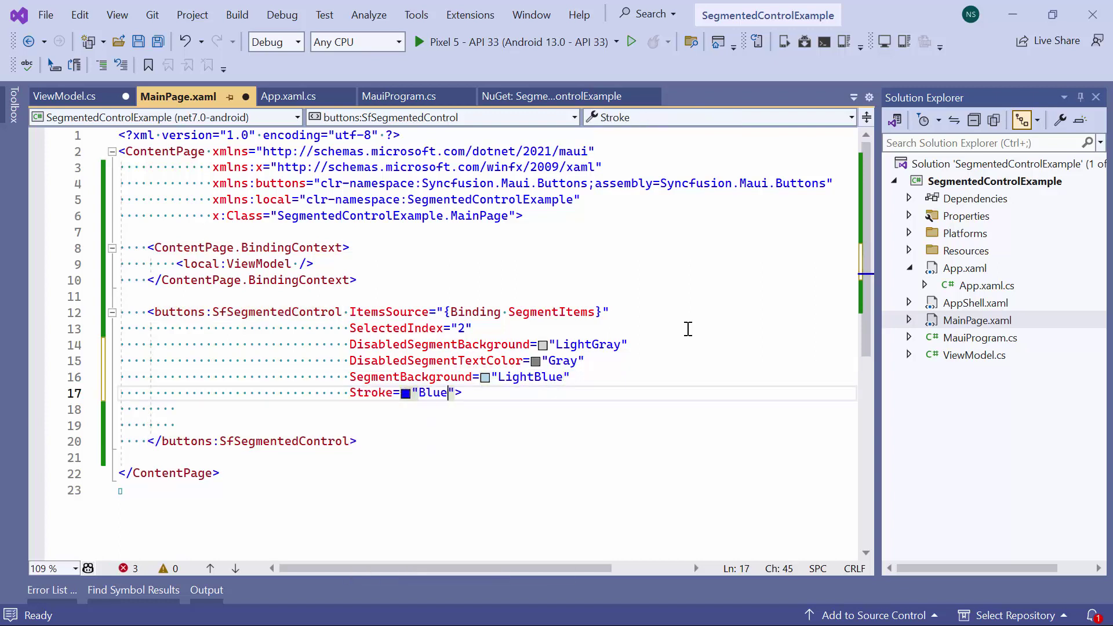
pyautogui.press('Right')
pyautogui.press('Return')
pyautogui.write('strok')
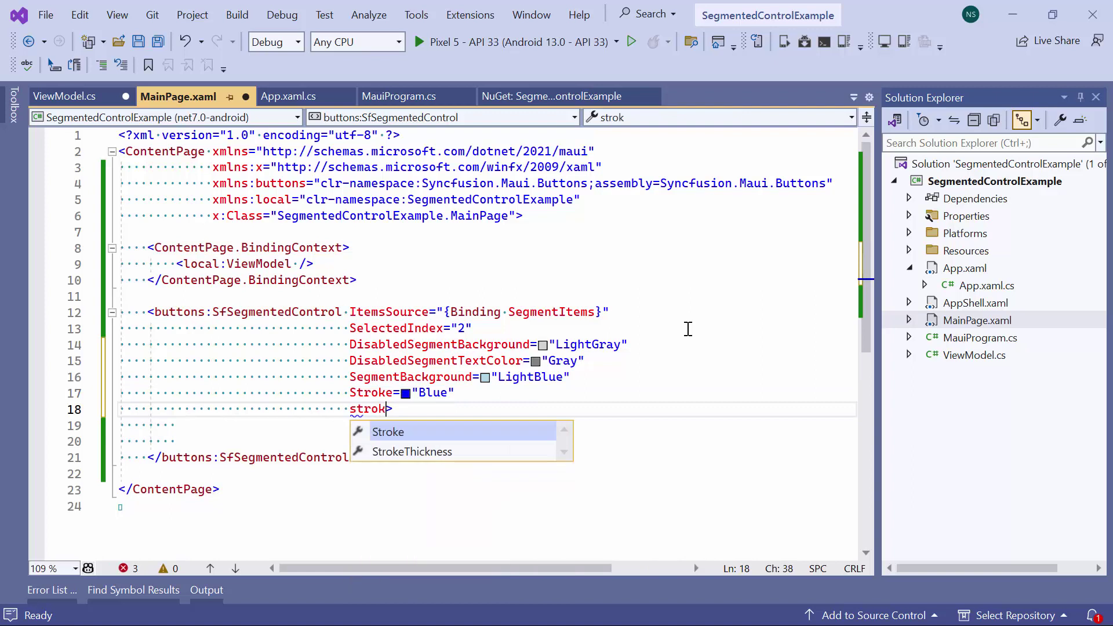
pyautogui.write('eThick')
pyautogui.press('Tab')
pyautogui.write('2')
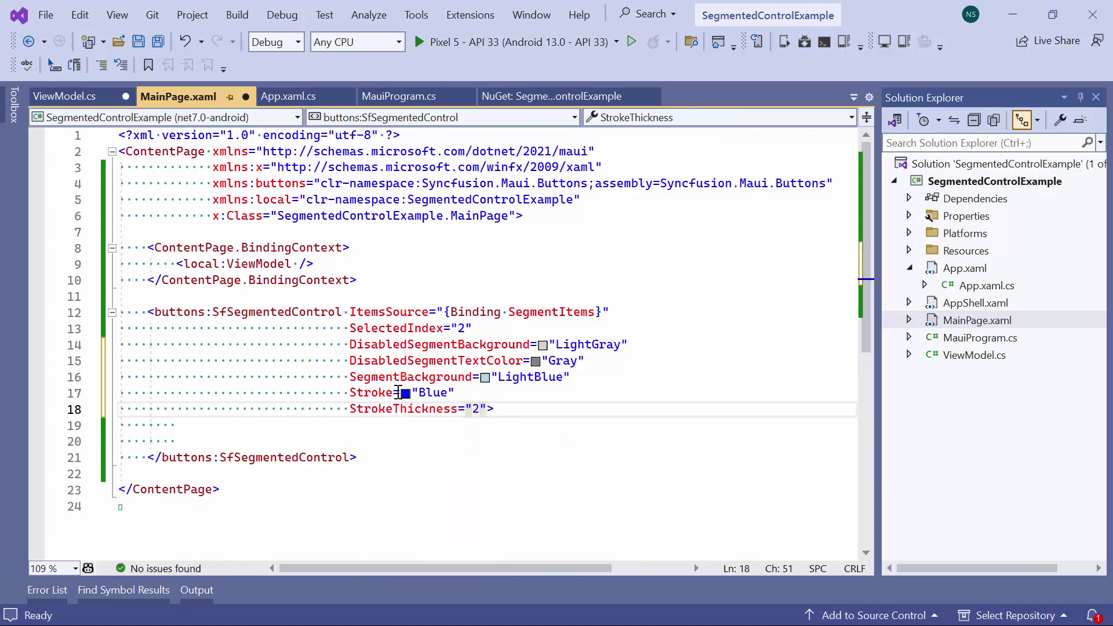
pyautogui.moveTo(349, 377); pyautogui.dragTo(352, 346)
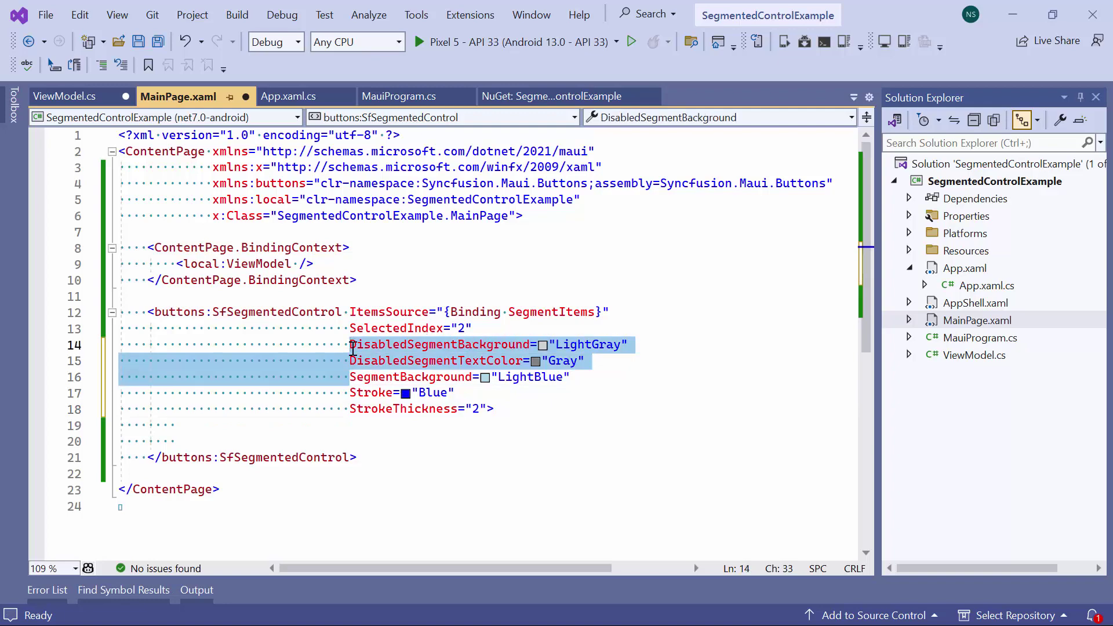
# - Remove the DisabledSegment colour lines and the IsEnabled=false flags on Bus and Walk in ViewModel.cs
pyautogui.press('Delete')
pyautogui.doubleClick(974, 355)
pyautogui.moveTo(598, 327); pyautogui.dragTo(472, 333)
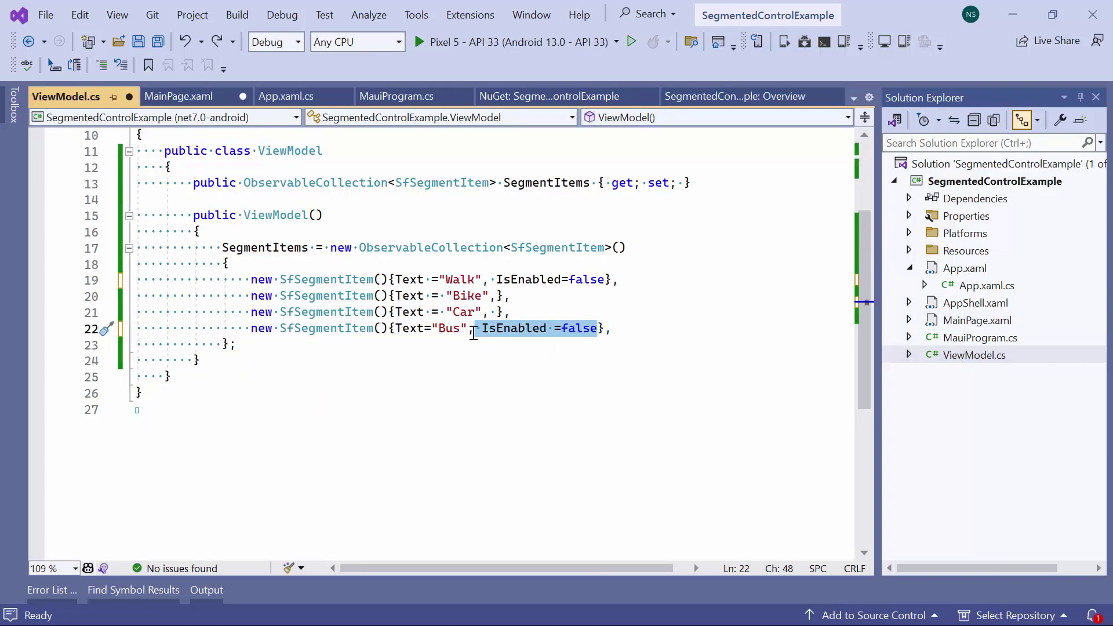
pyautogui.press('Delete')
pyautogui.moveTo(496, 279); pyautogui.dragTo(605, 279)
pyautogui.press('Delete')
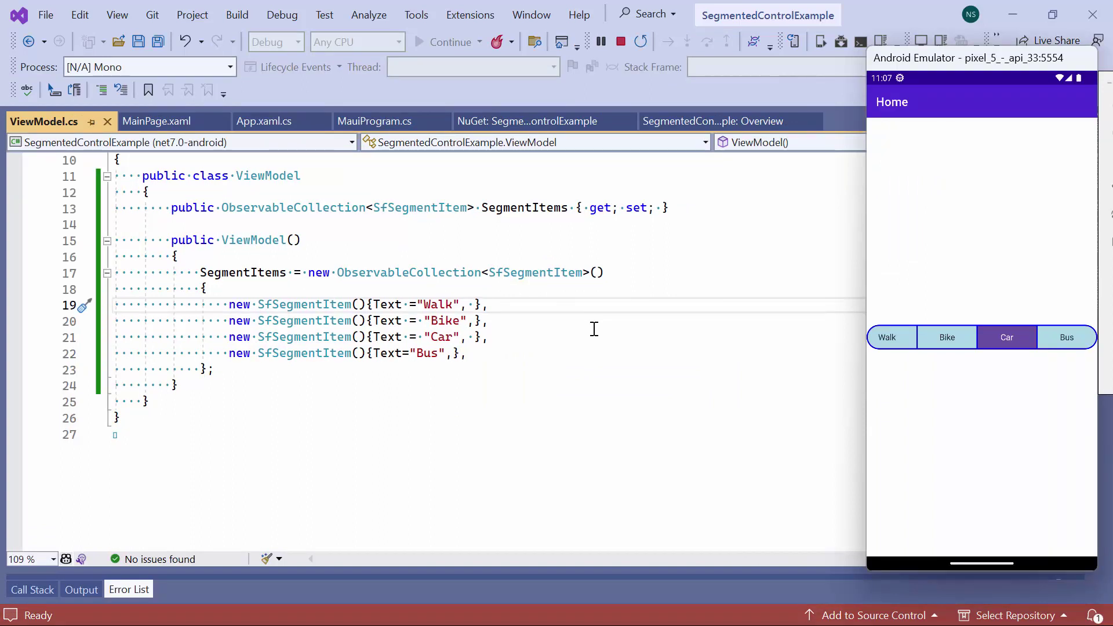
pyautogui.hotkey('shift', 'F5')
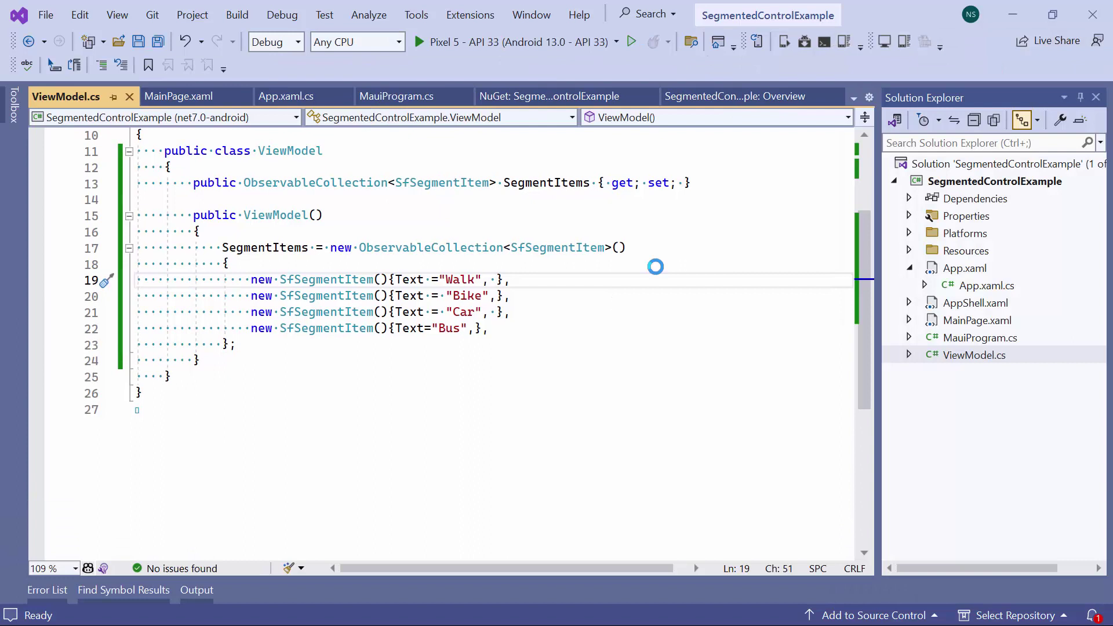